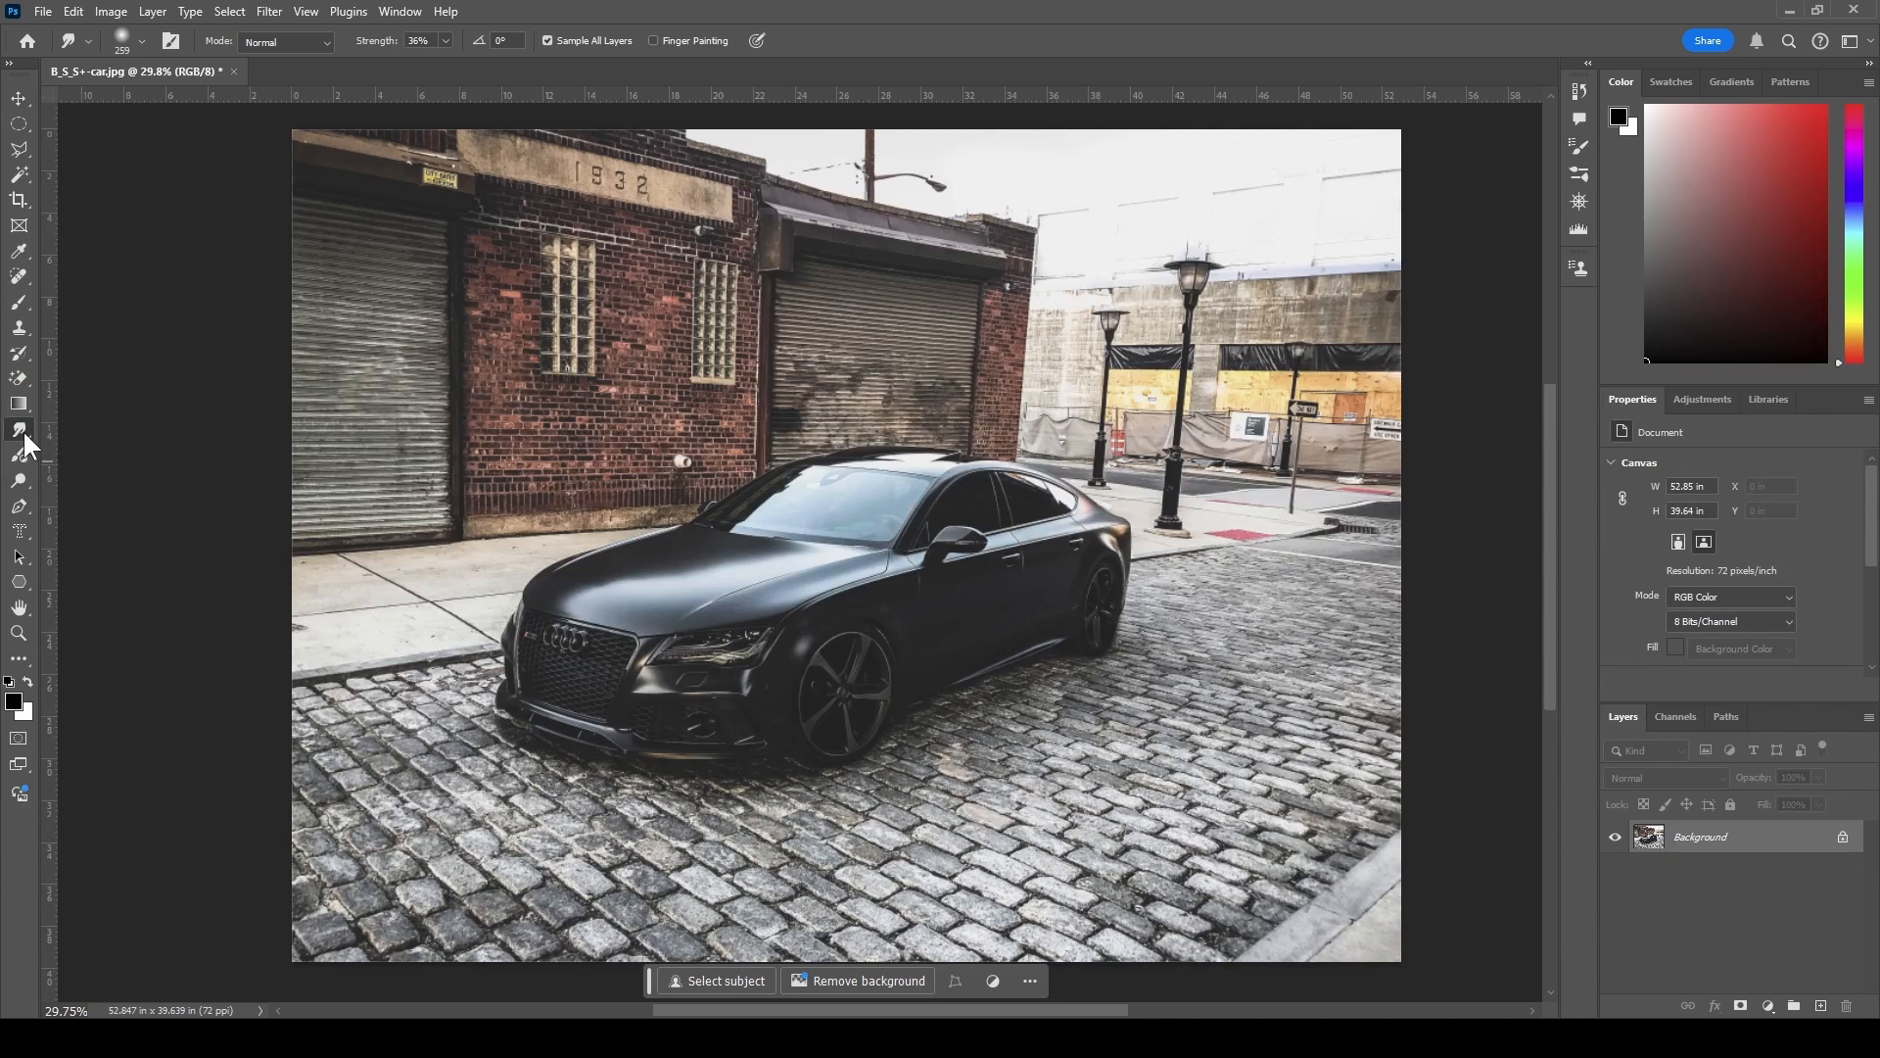
- Switch from the Smudge Tool to the Blur Tool
right_click(22, 431)
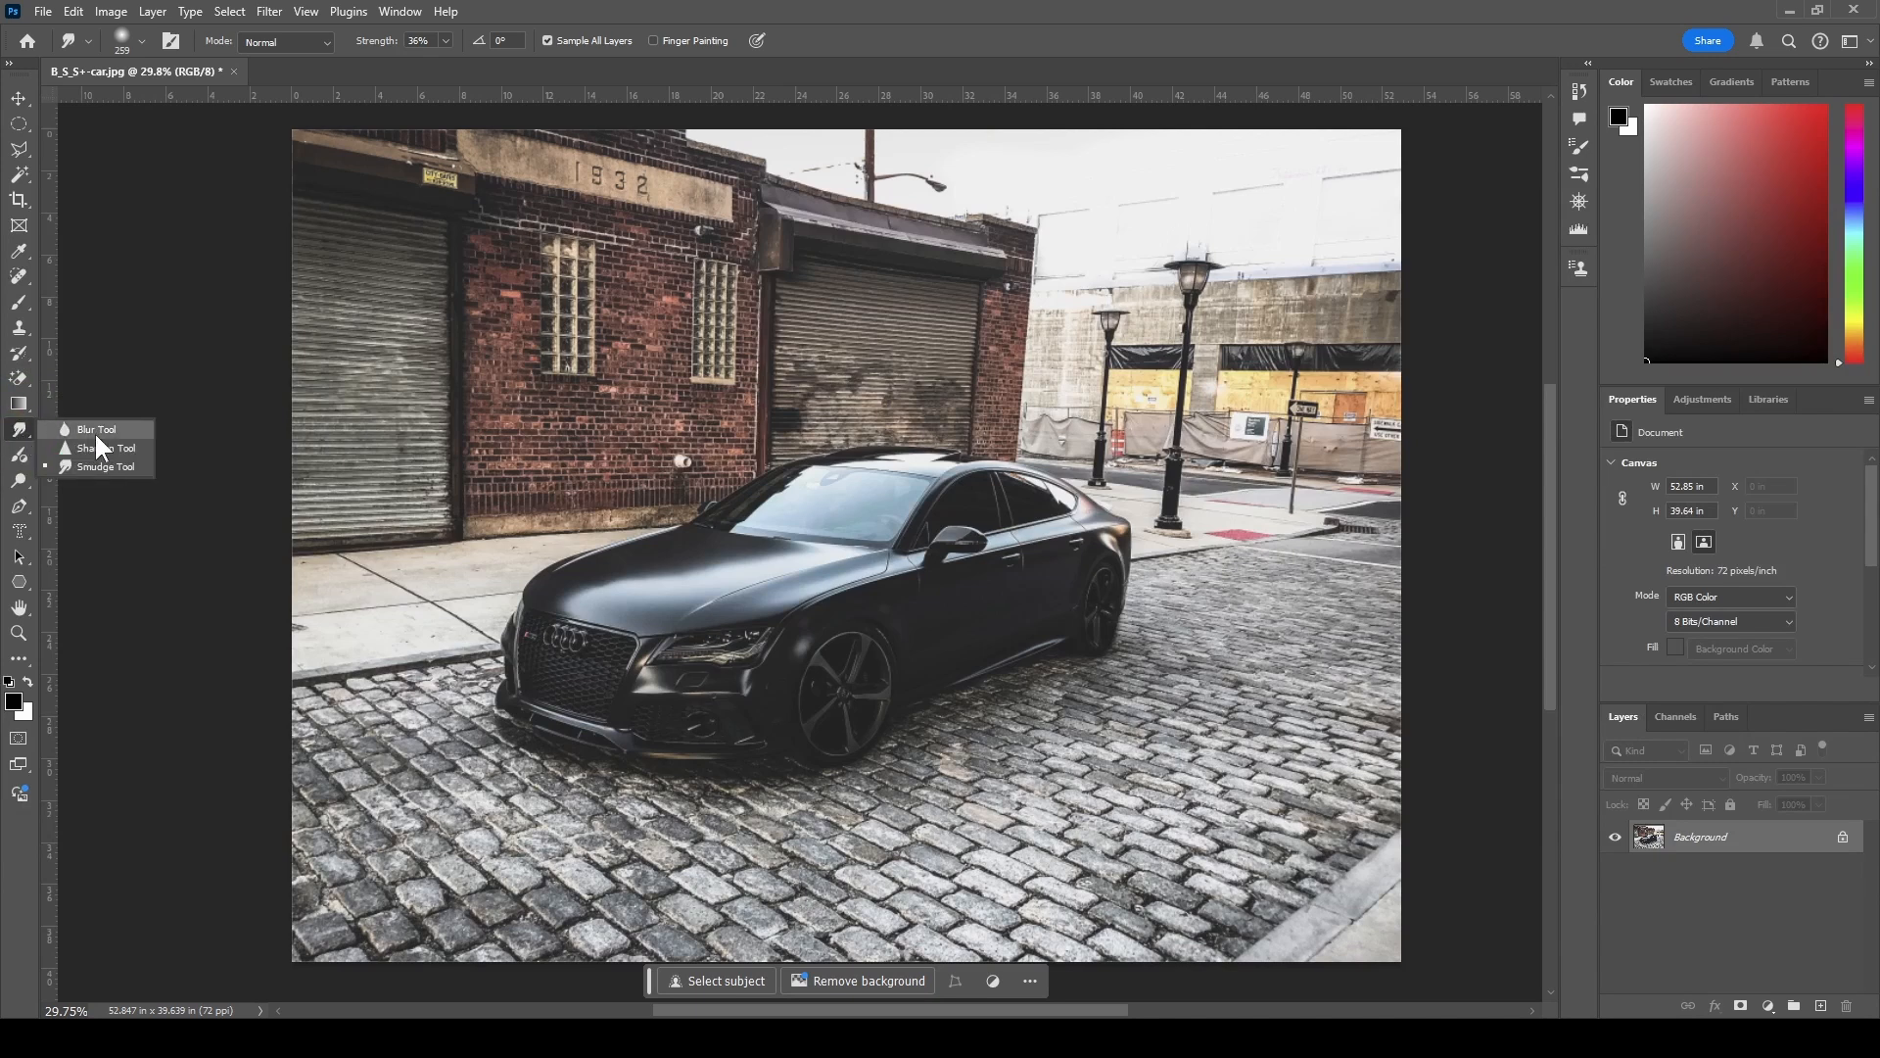
click(95, 431)
right_click(12, 430)
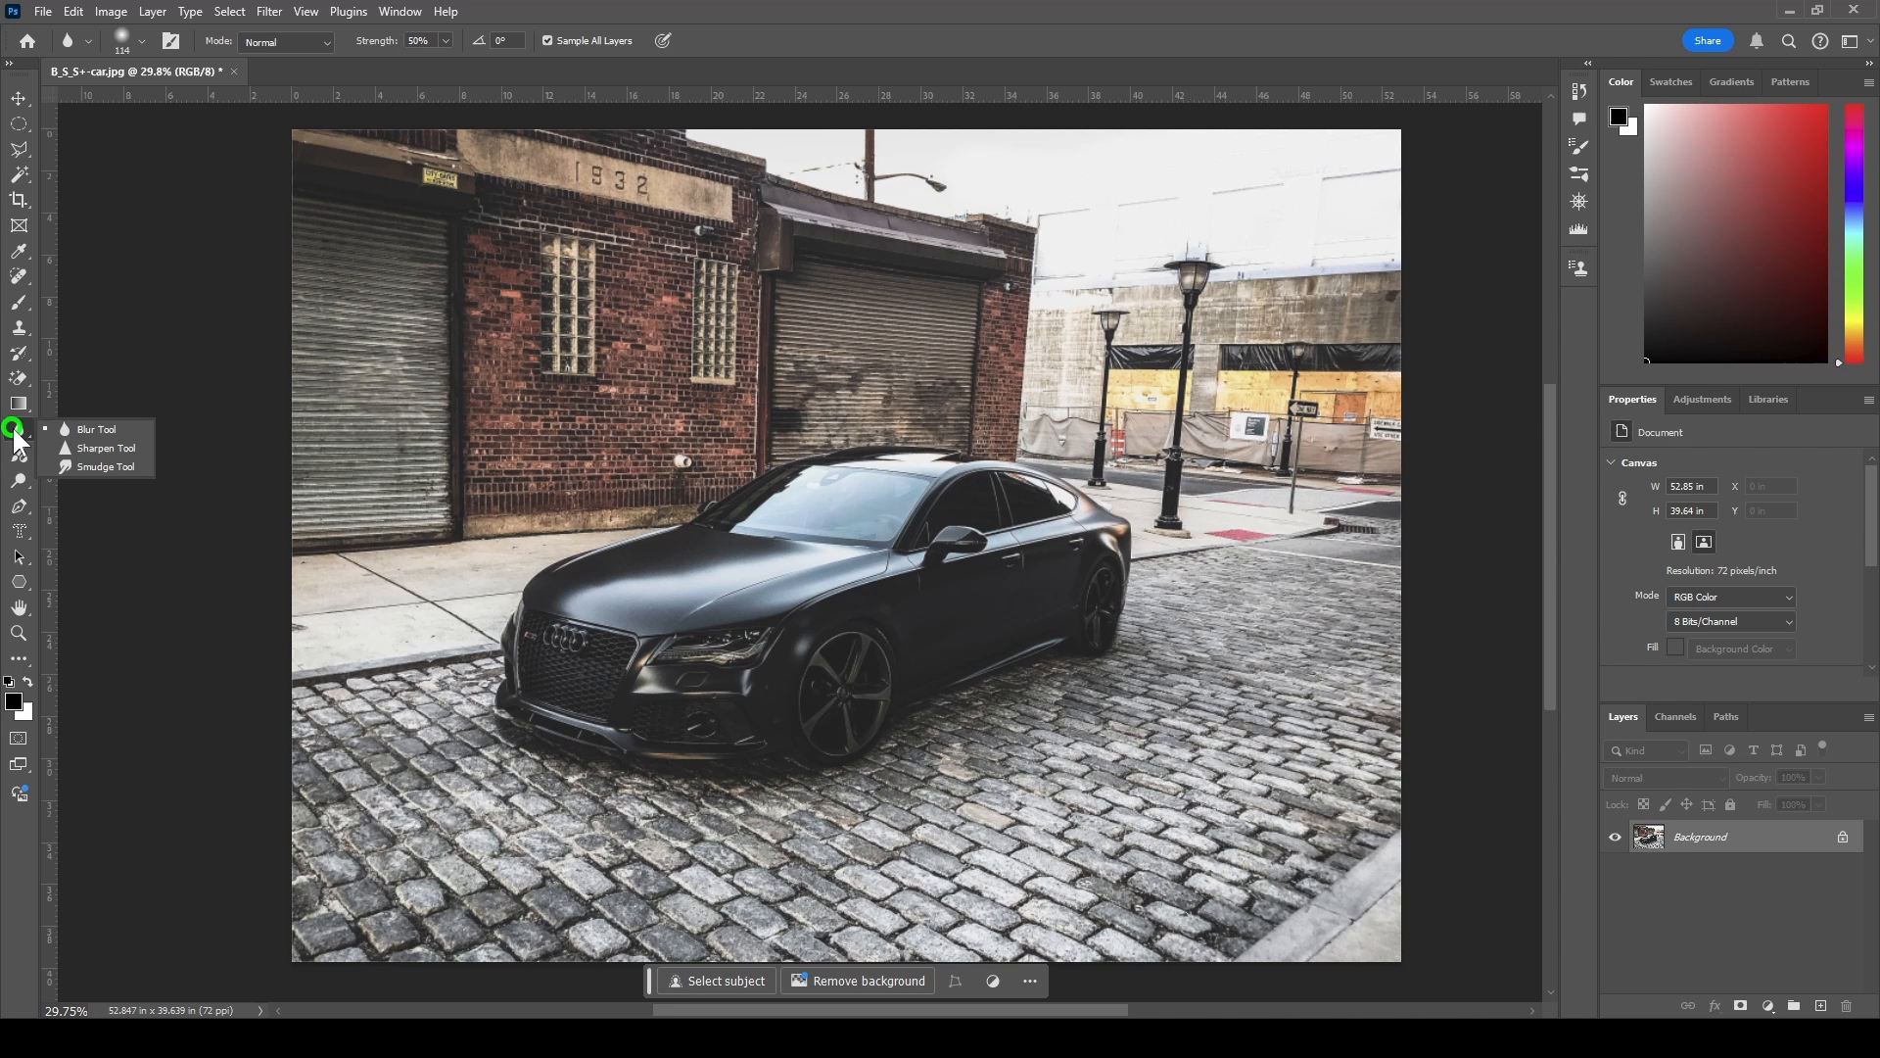
click(121, 427)
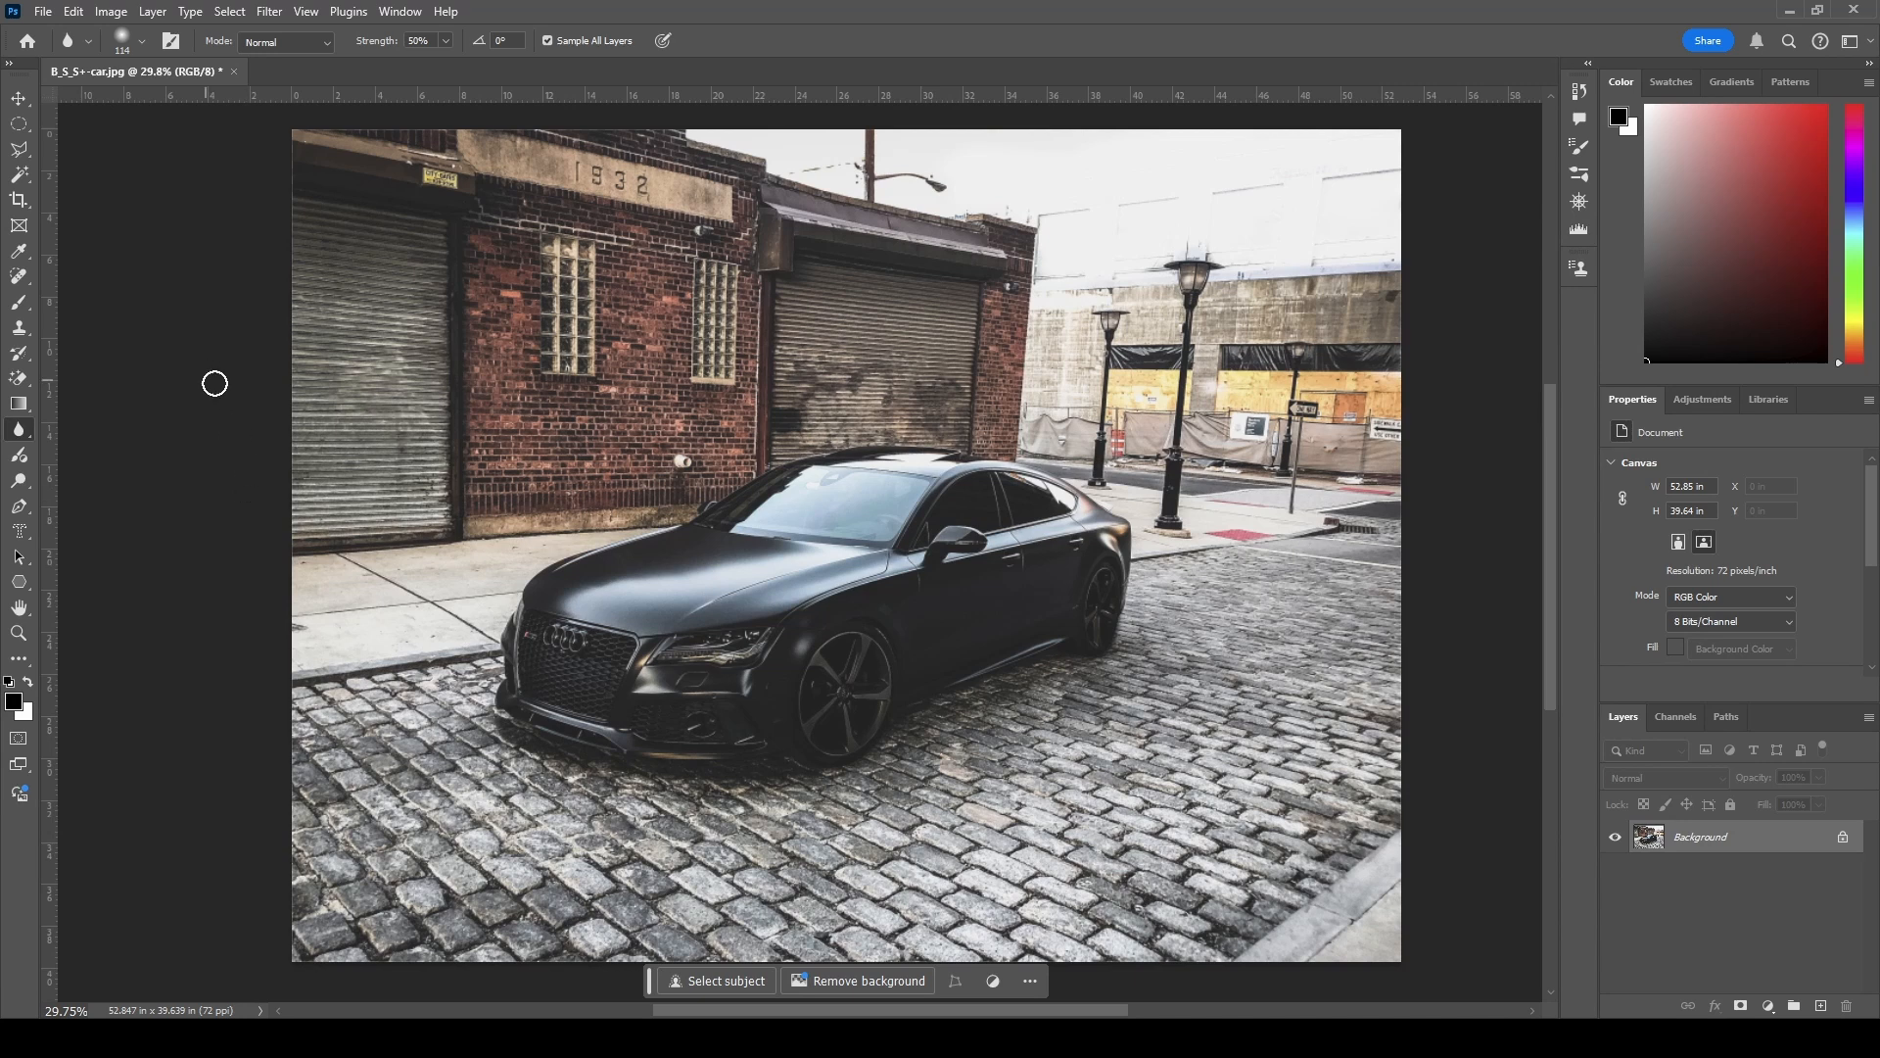
click(20, 380)
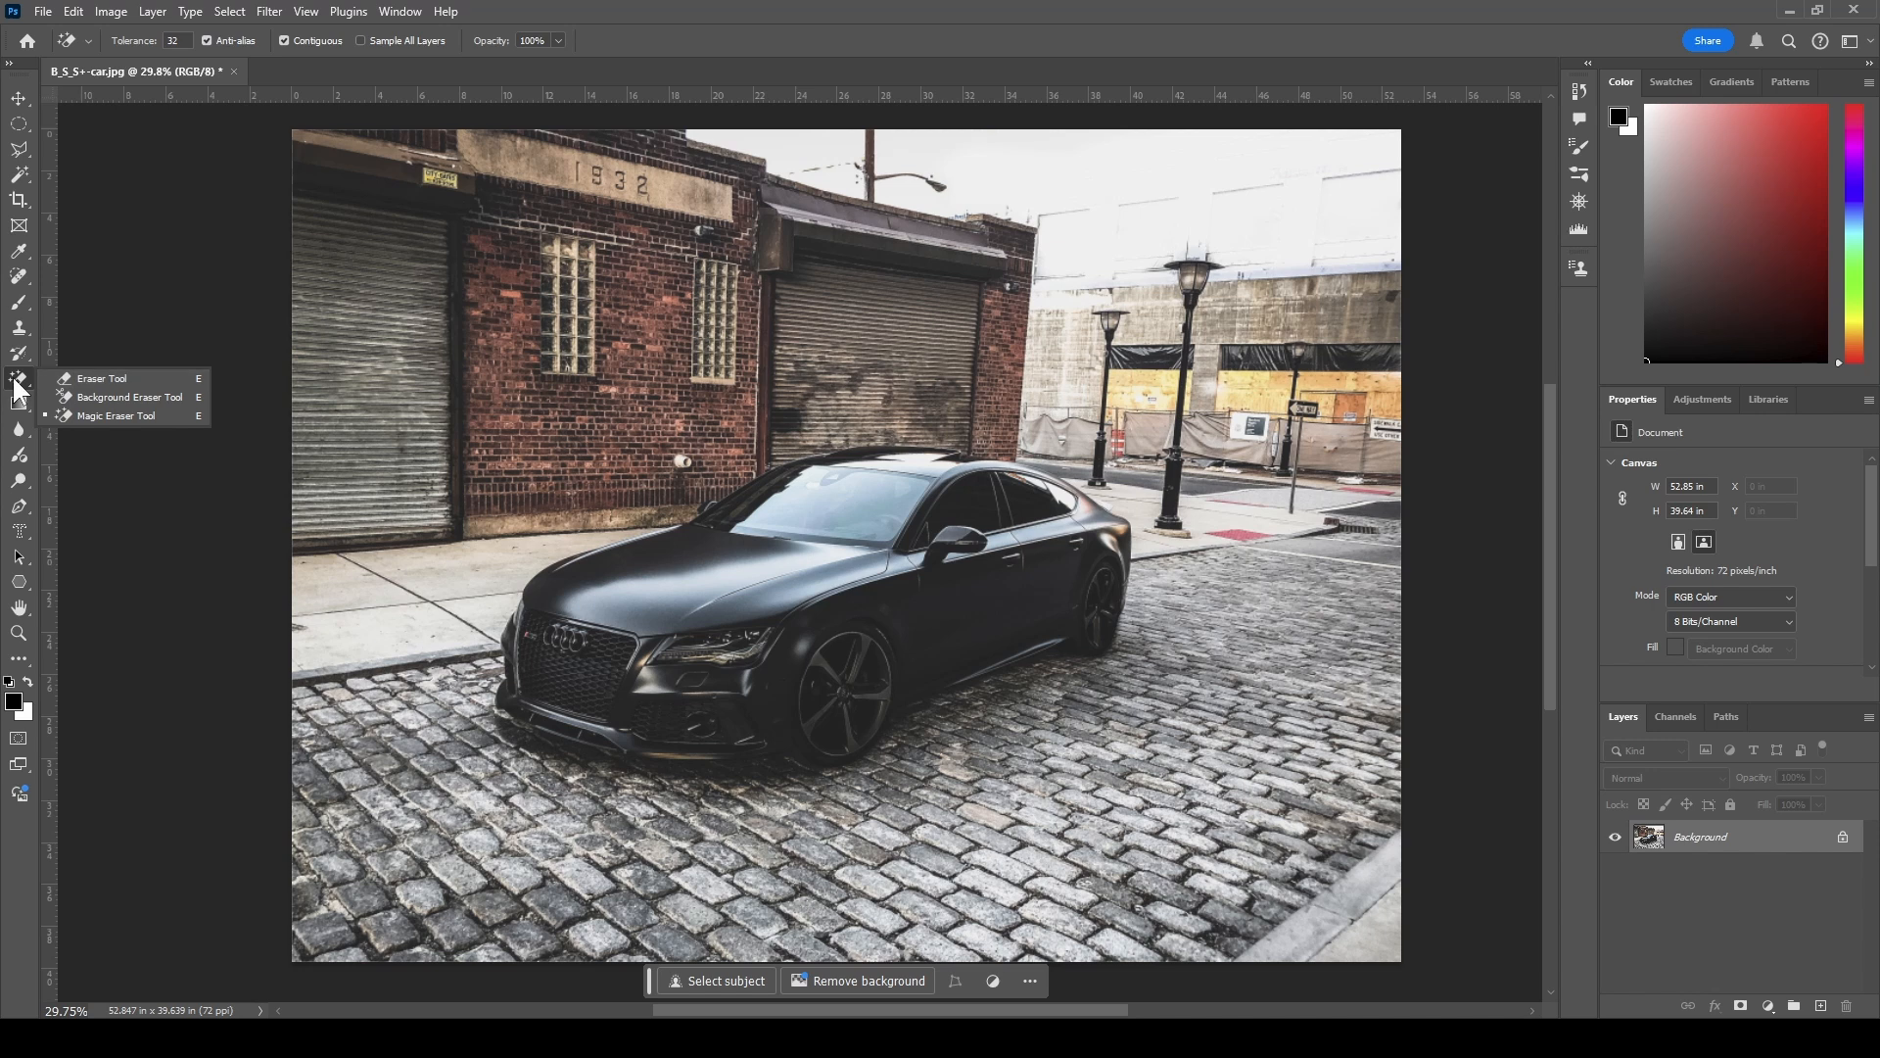
click(14, 380)
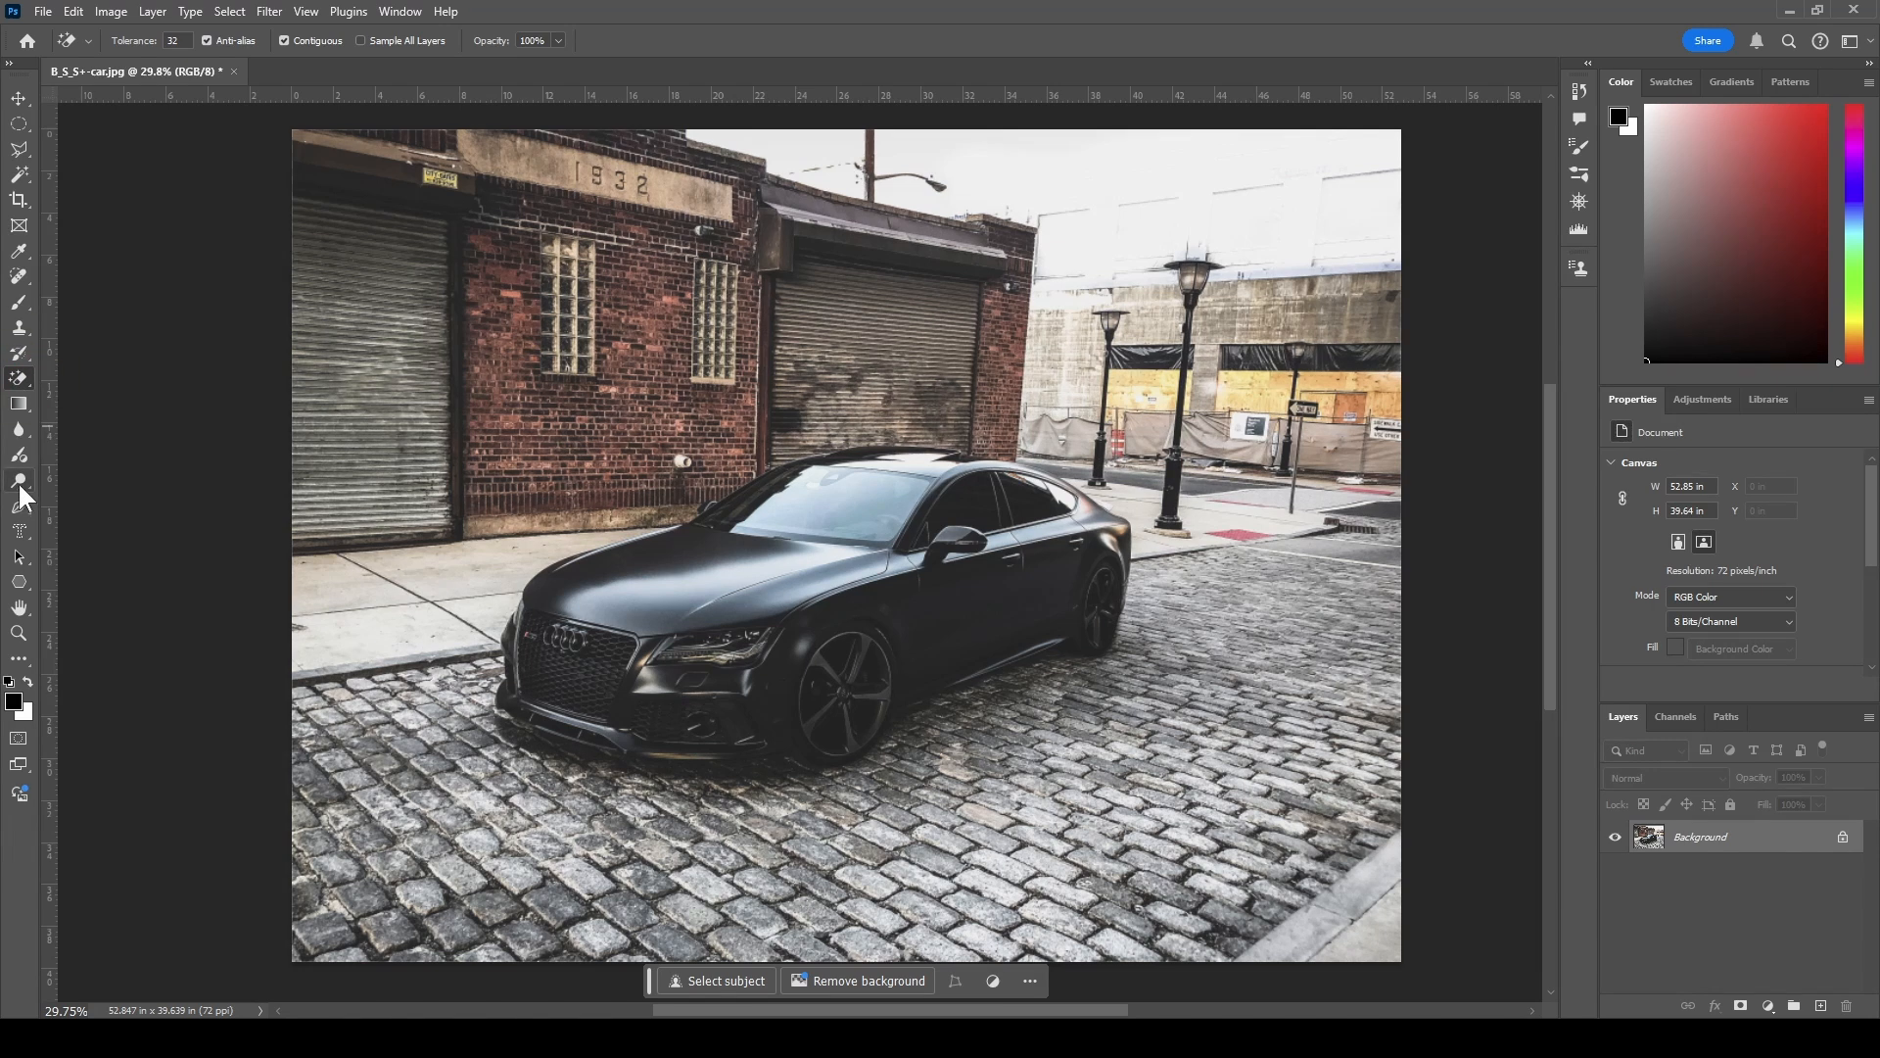
click(20, 427)
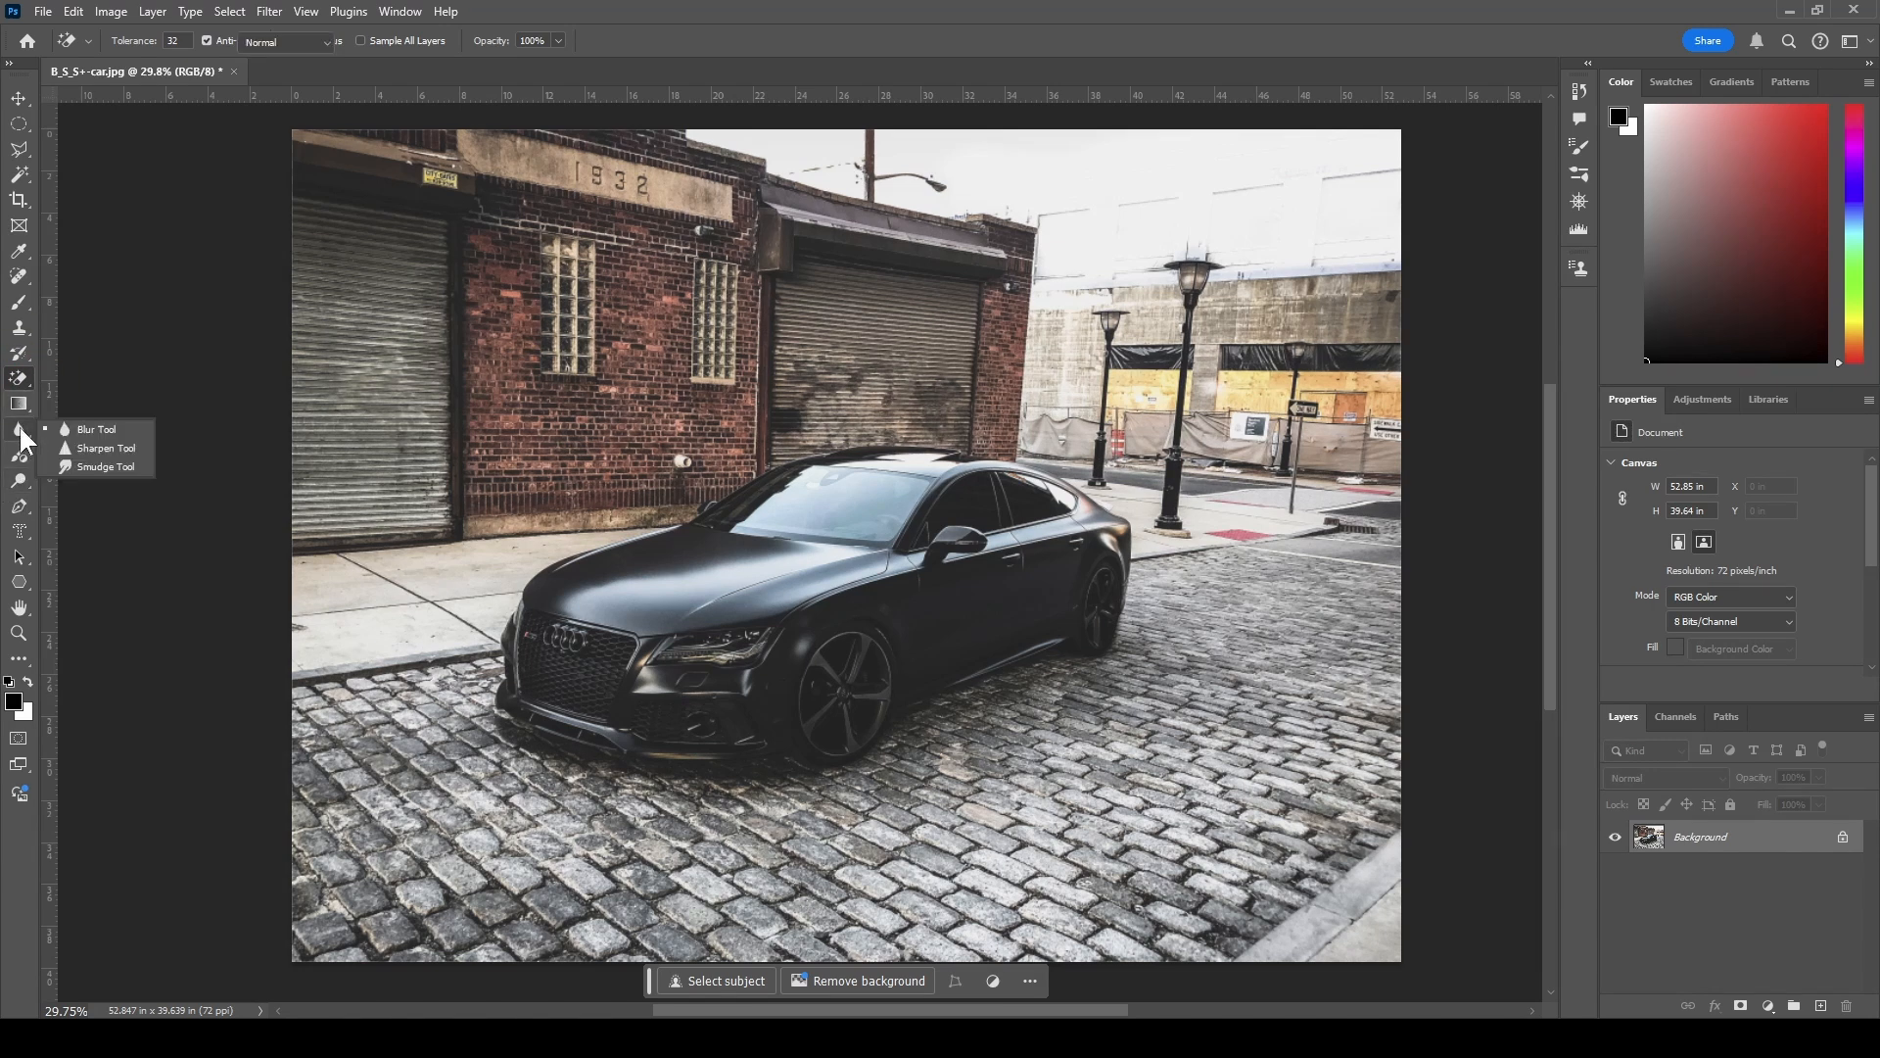
click(90, 427)
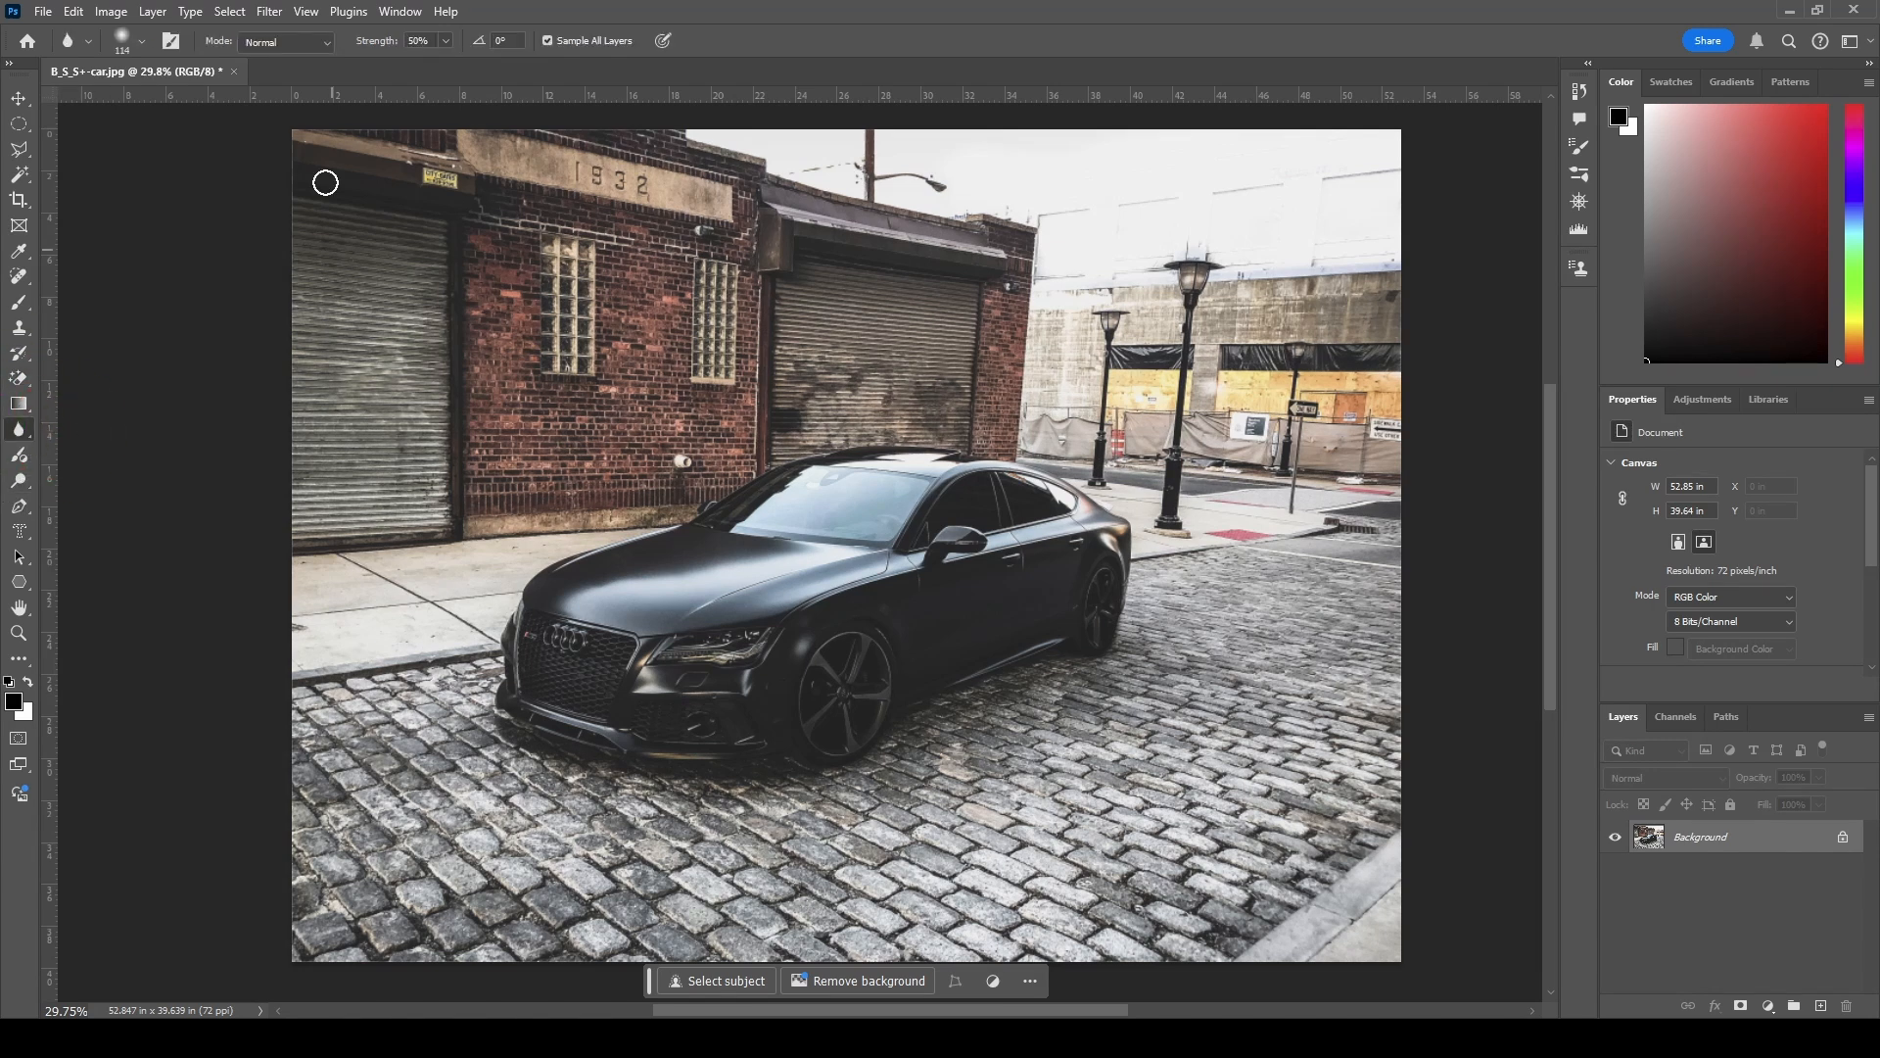
- Set the blur brush size to 177 px with 0% hardness, and undo the last trial blur strokes
click(140, 40)
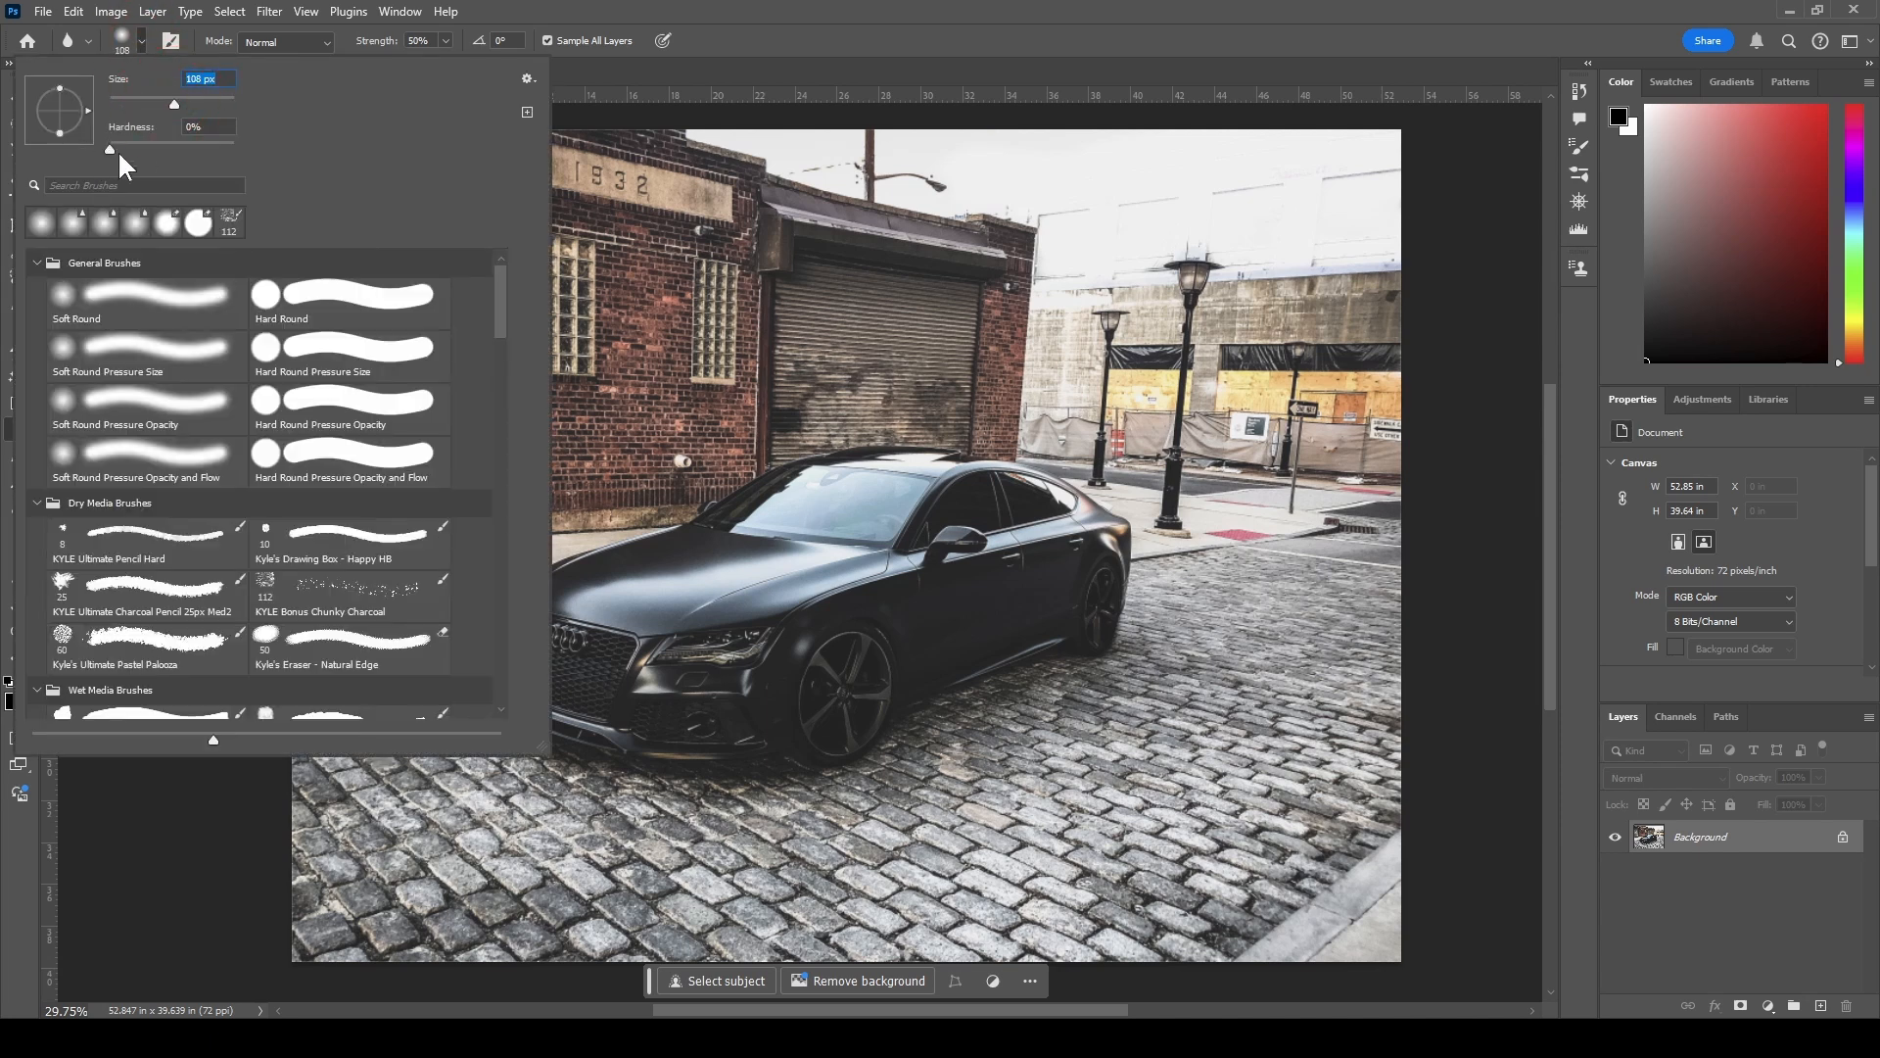
click(789, 12)
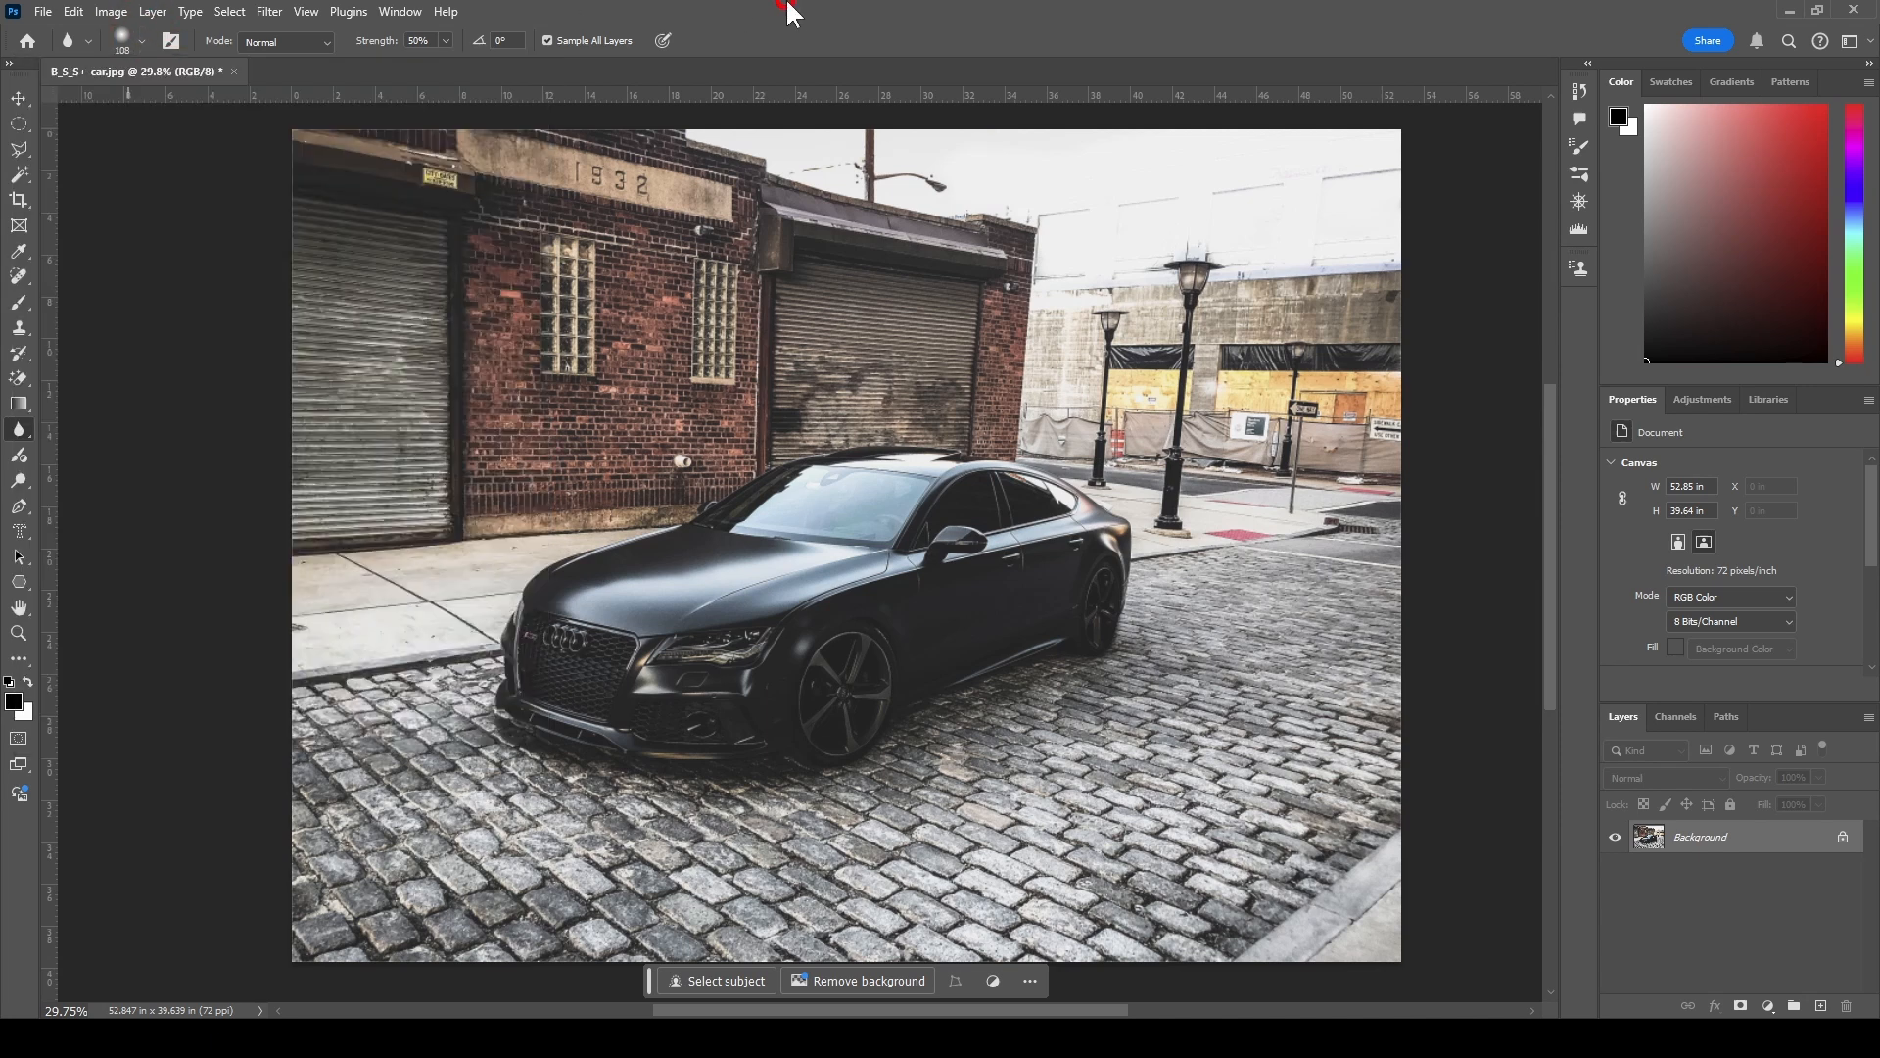
click(142, 42)
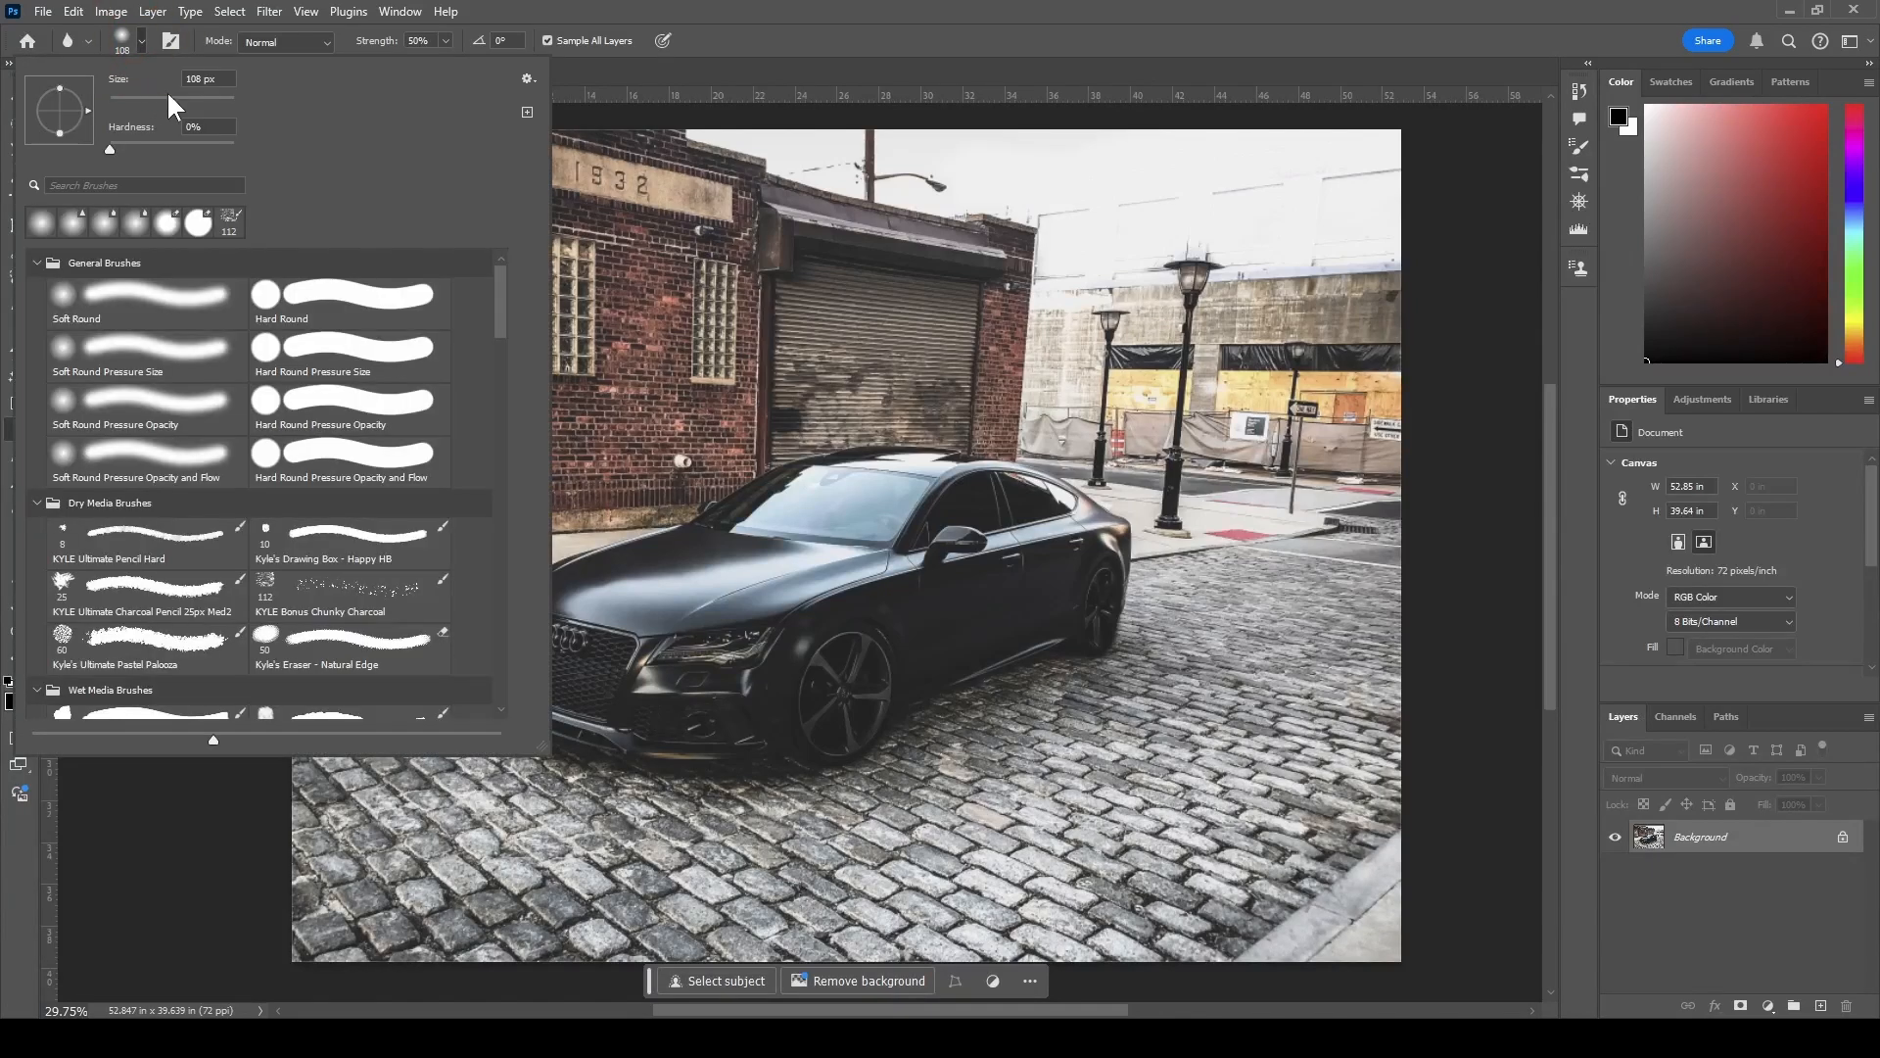
click(545, 6)
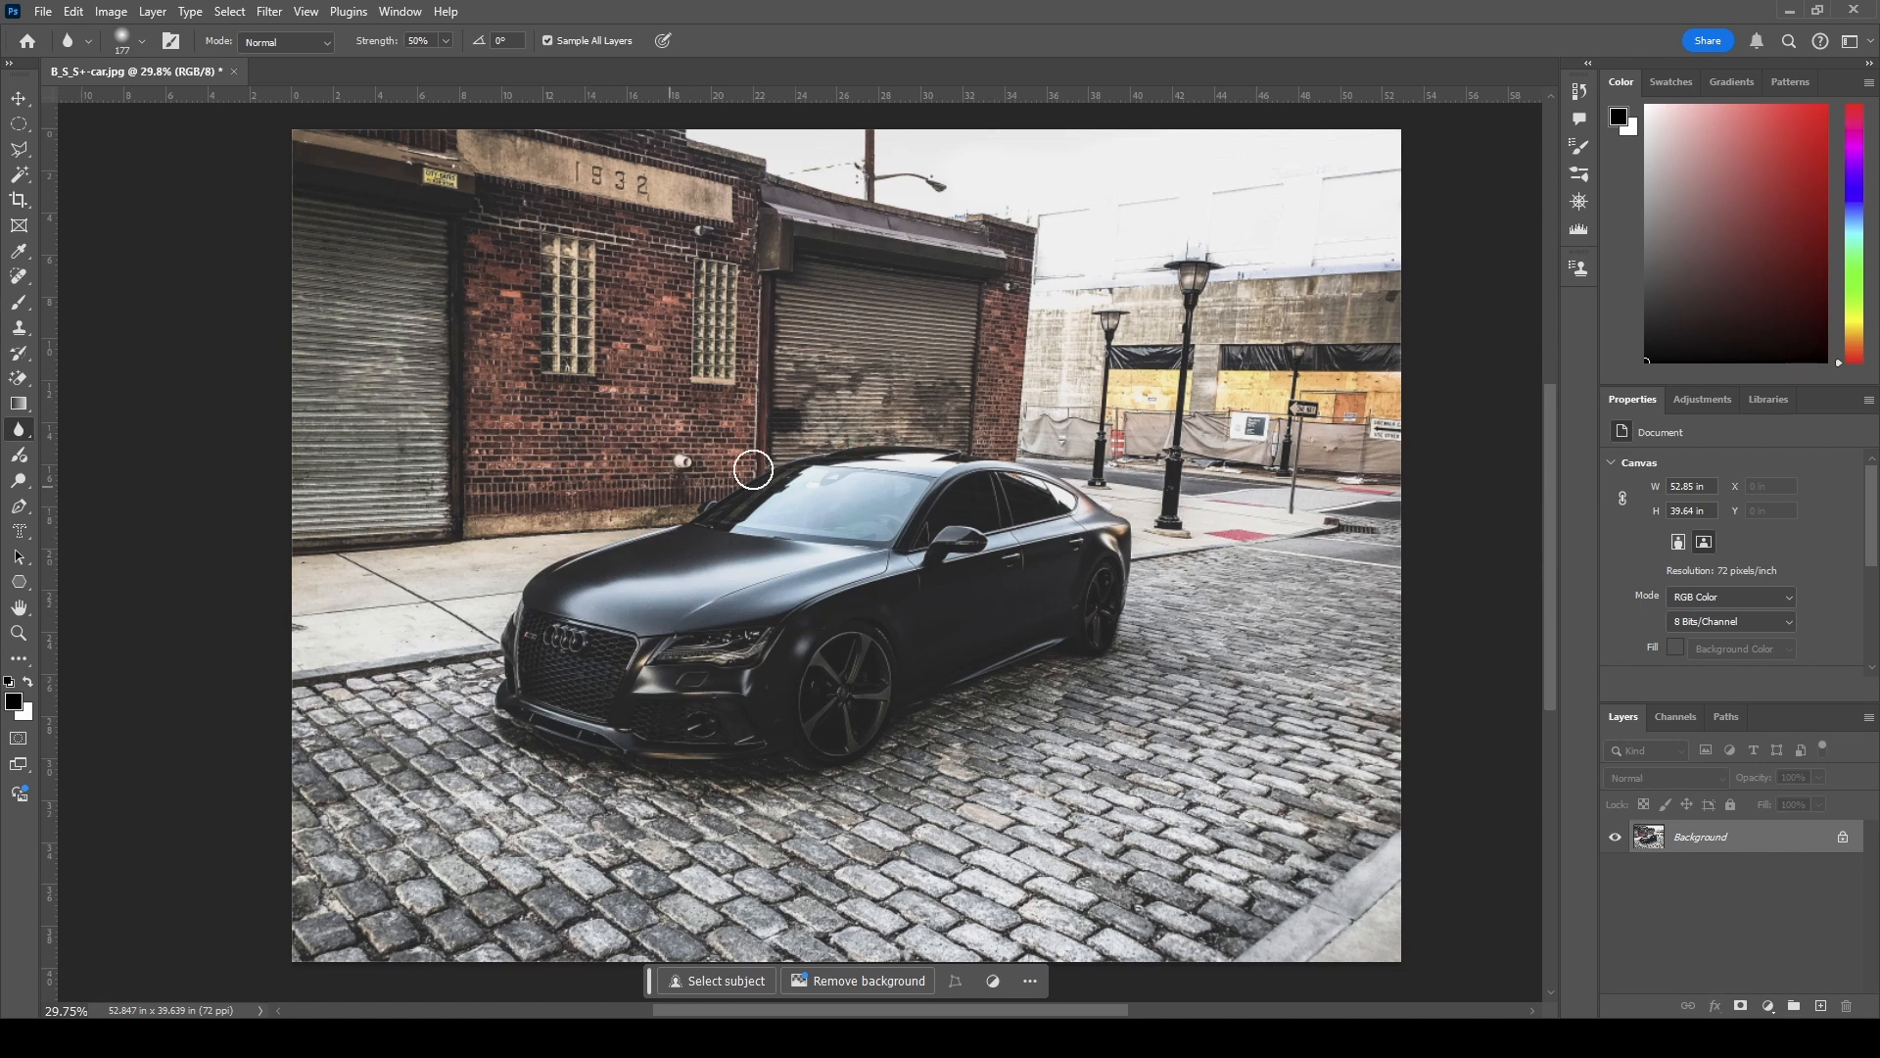
key(ctrl+z)
key(ctrl+z)
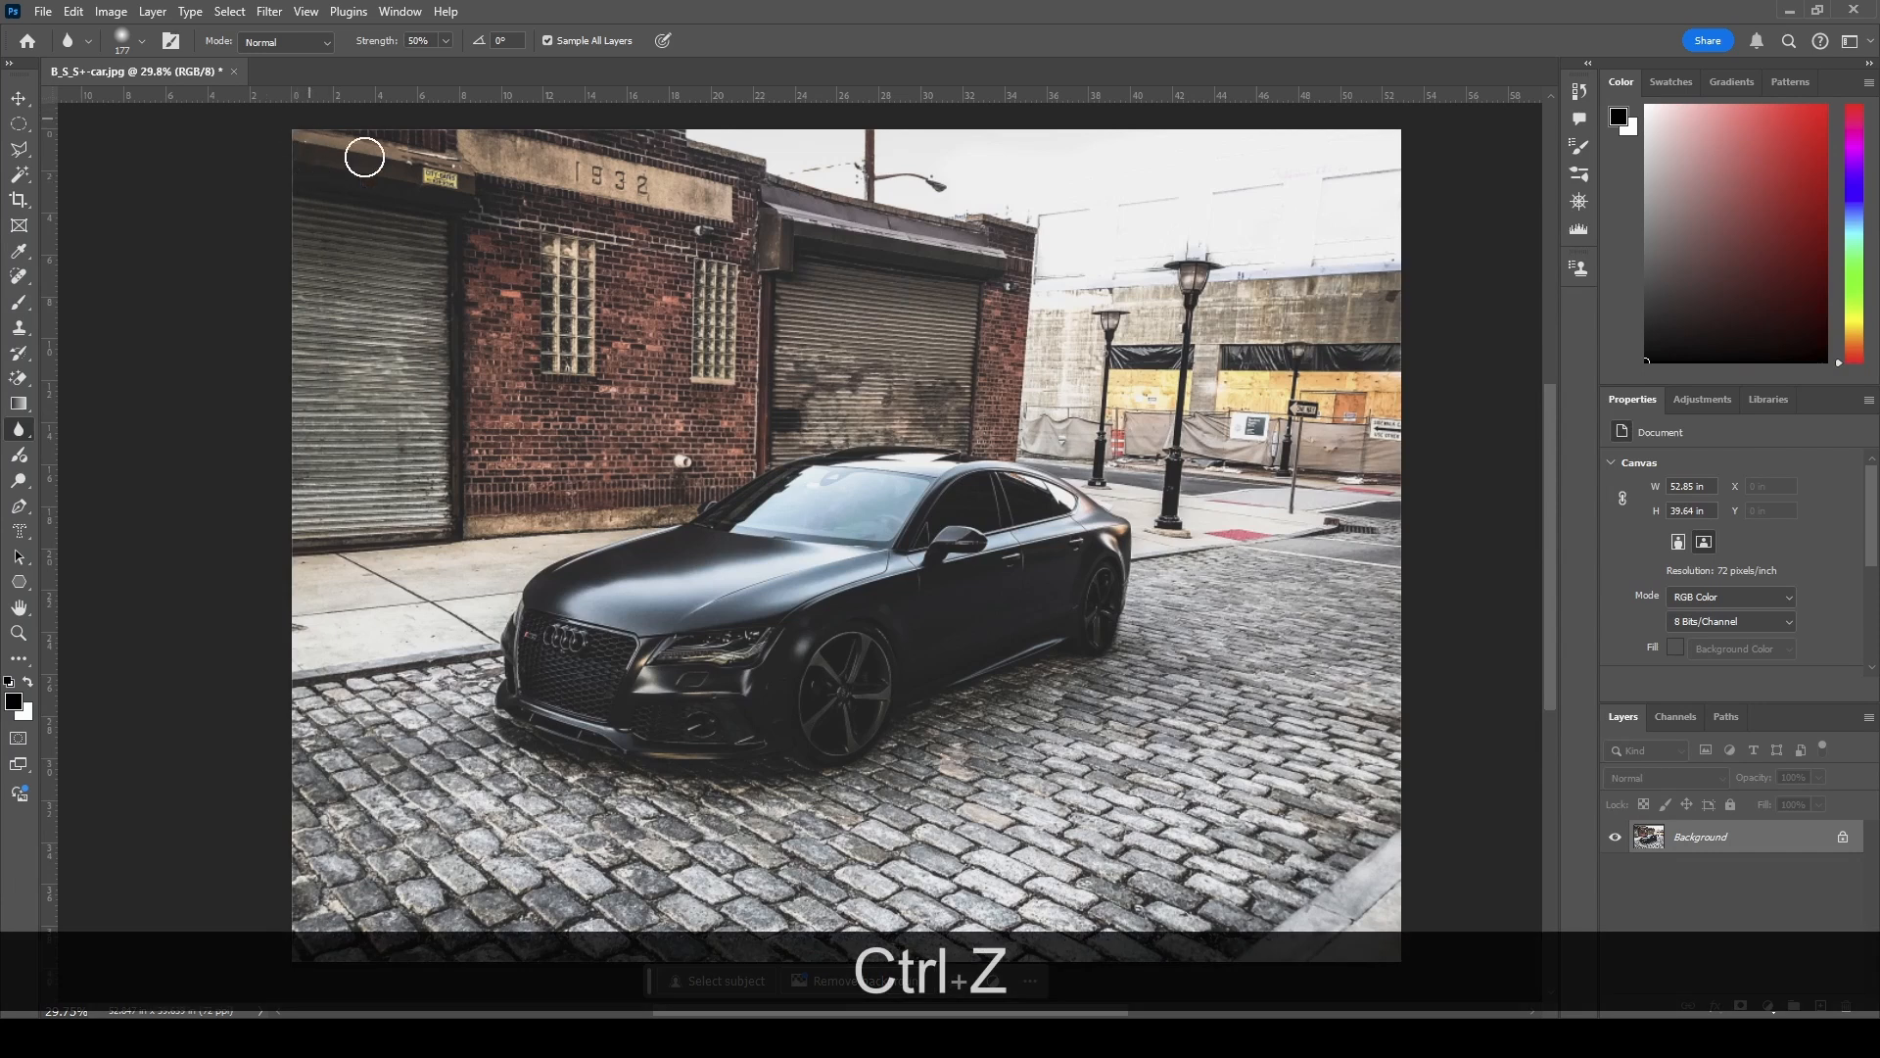
- Enlarge the Blur Tool's brush to 401 px
right_click(19, 438)
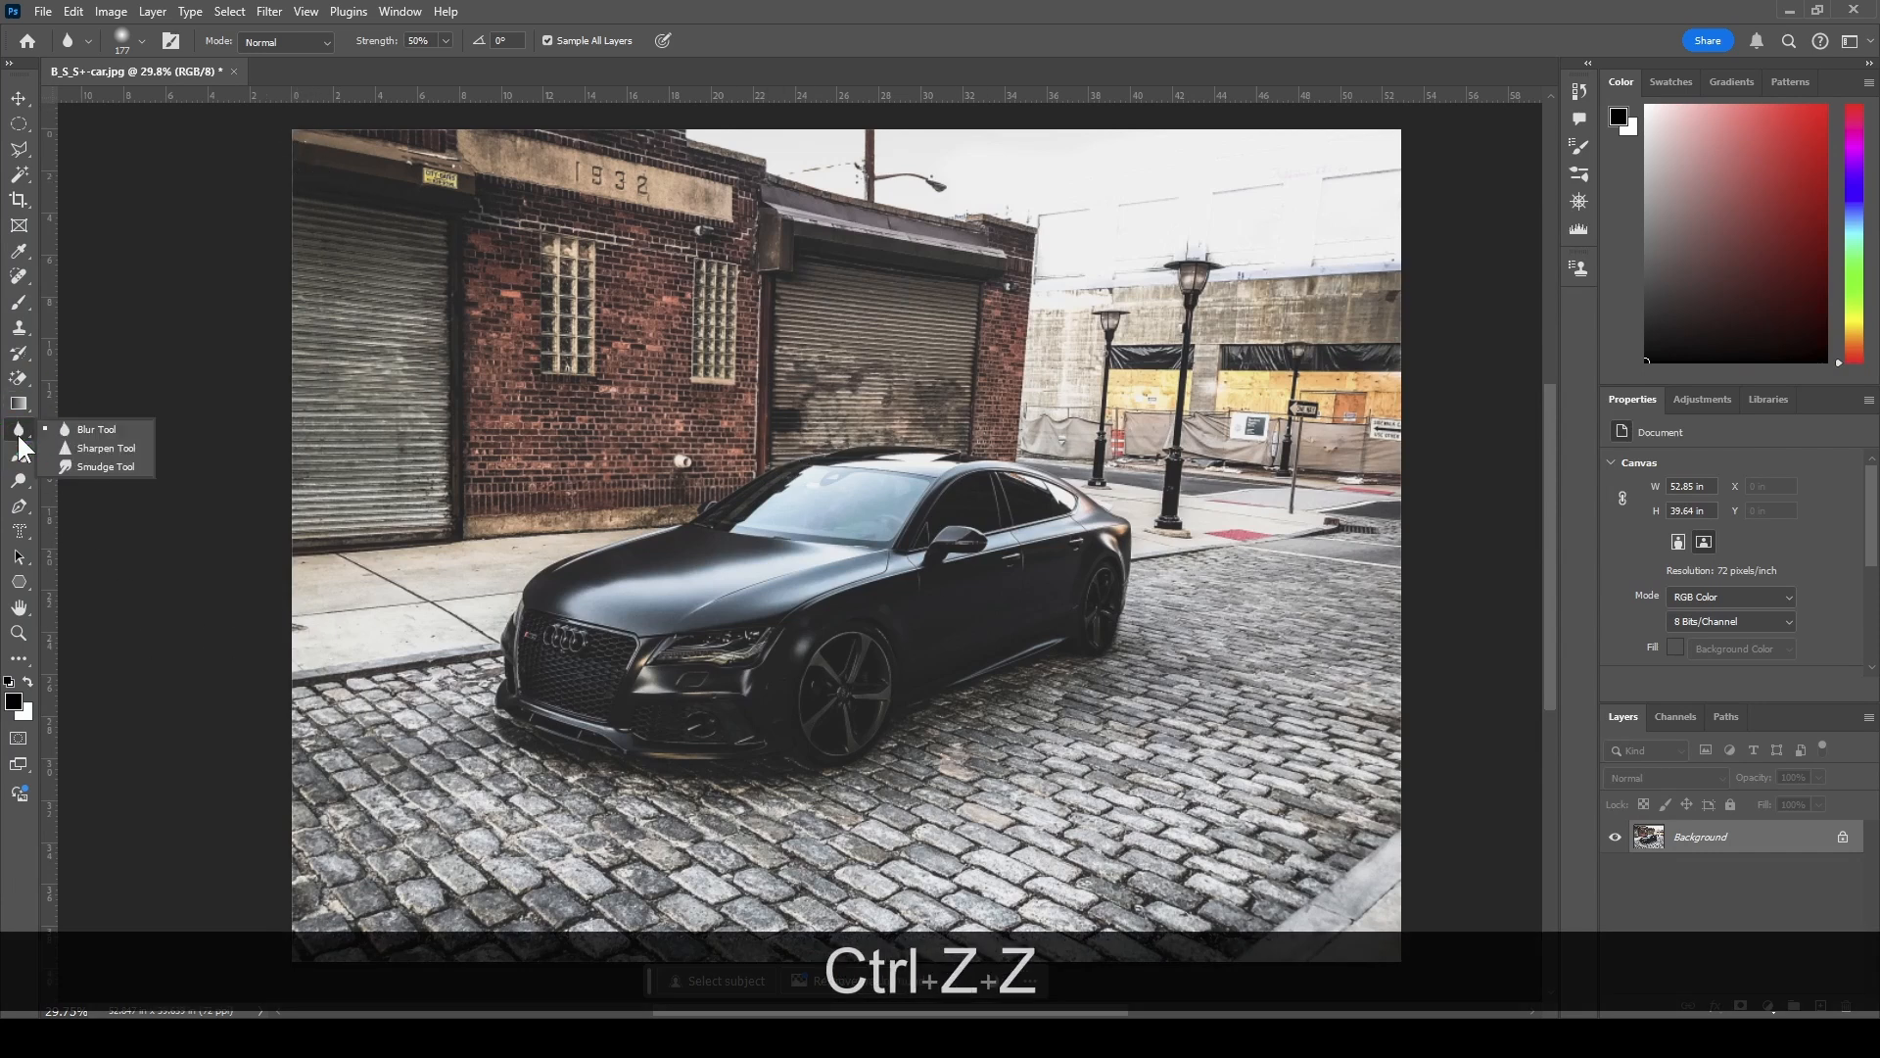
click(137, 39)
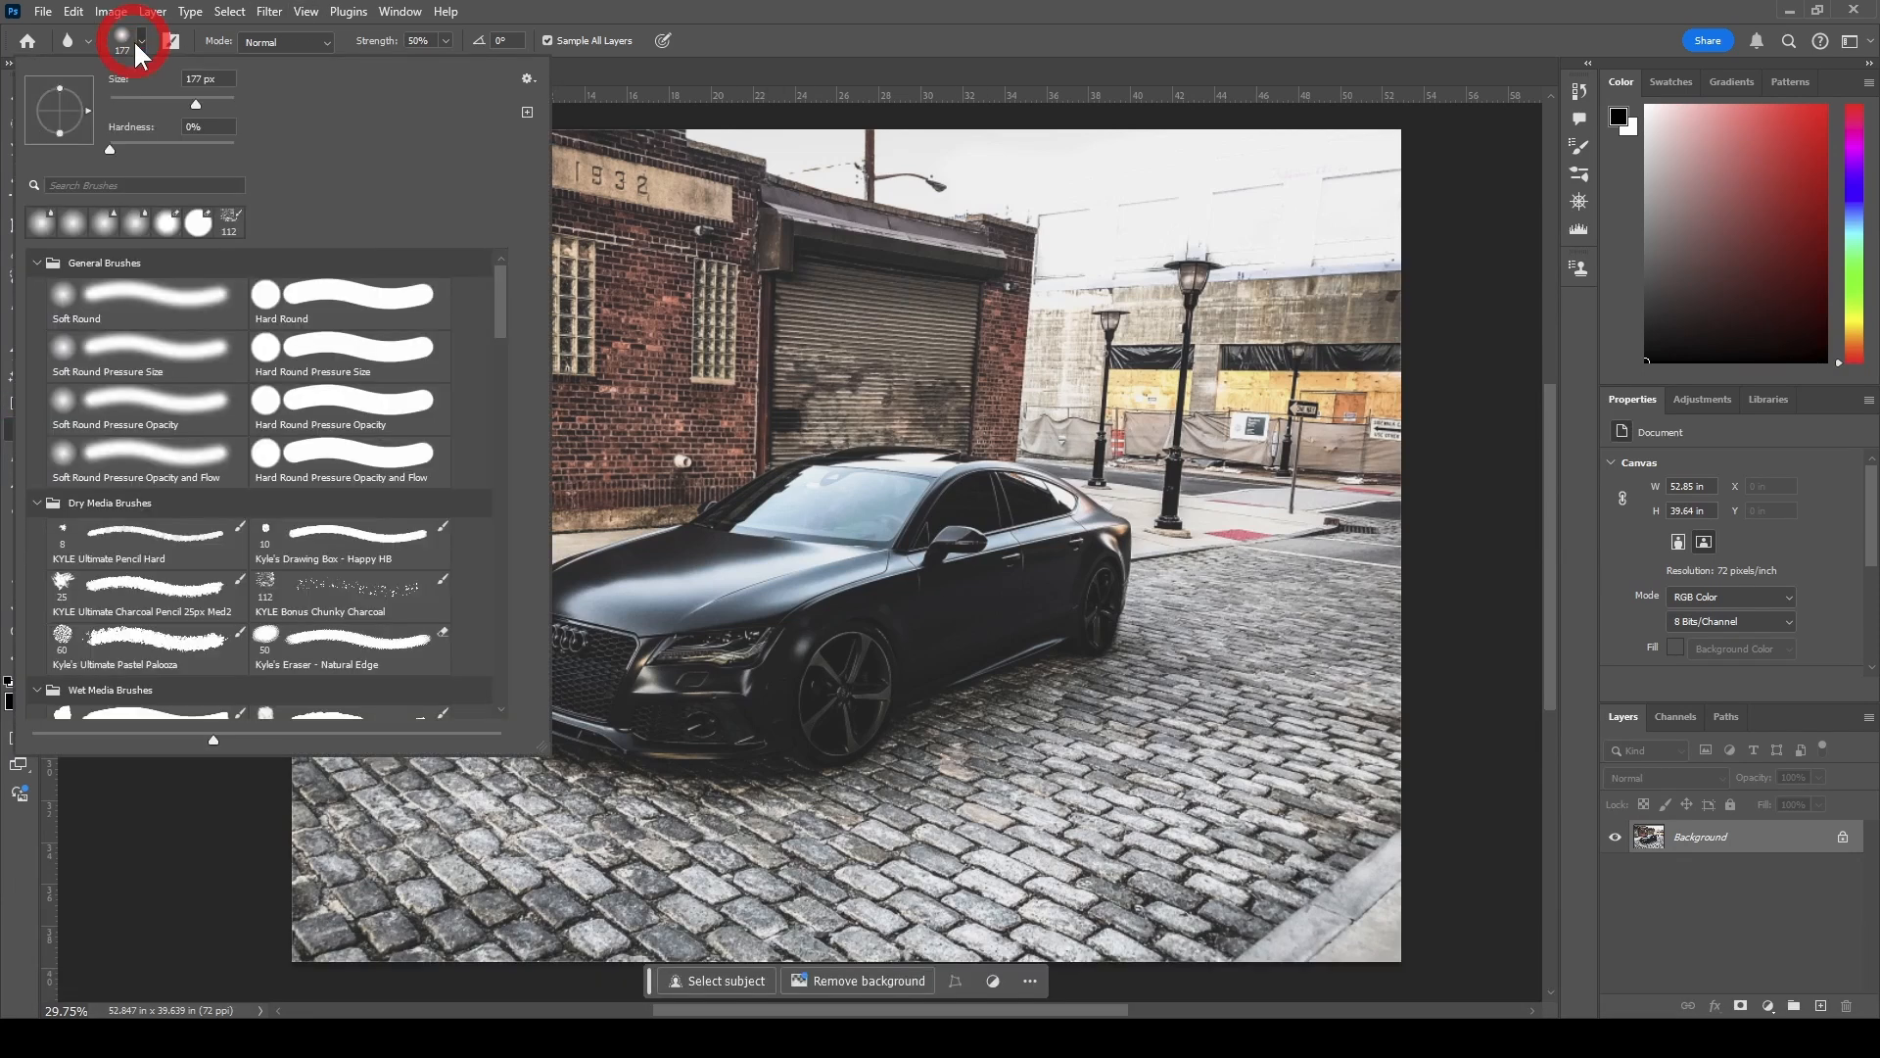
drag(215, 104, 215, 105)
key(Return)
right_click(28, 426)
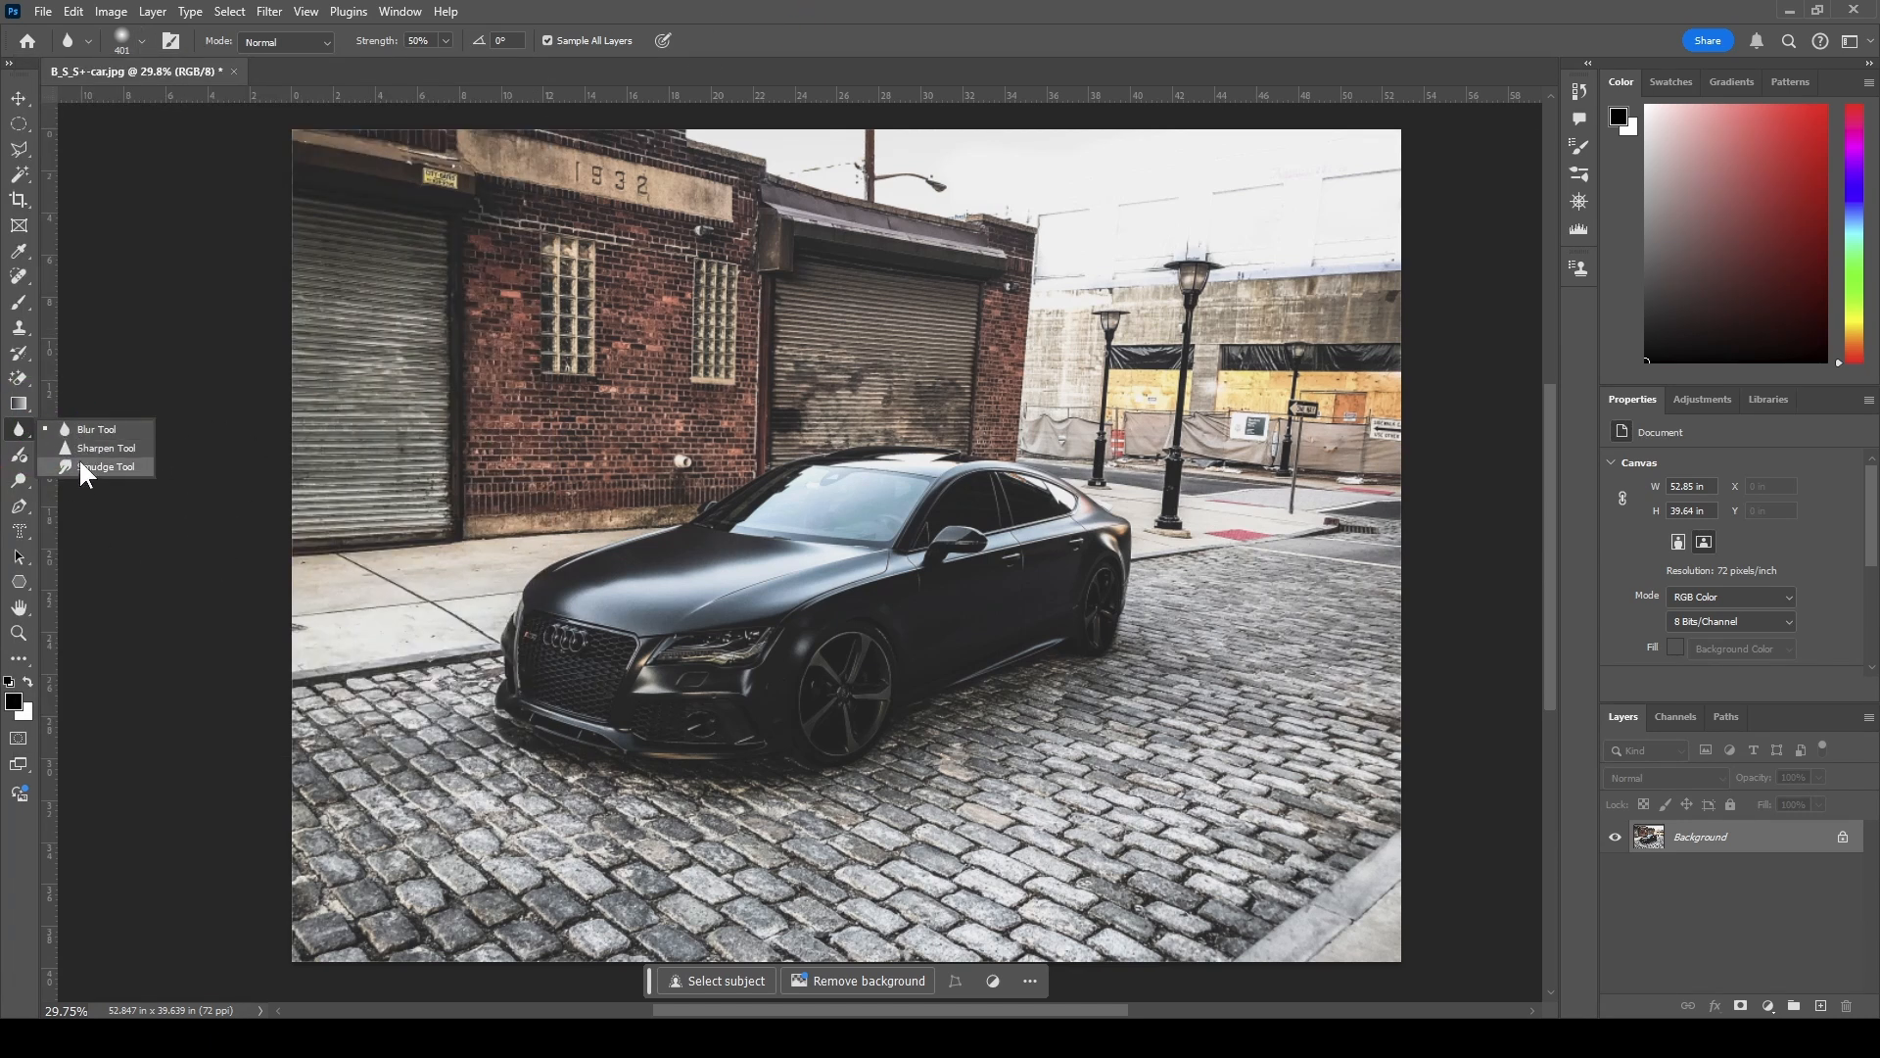
click(98, 426)
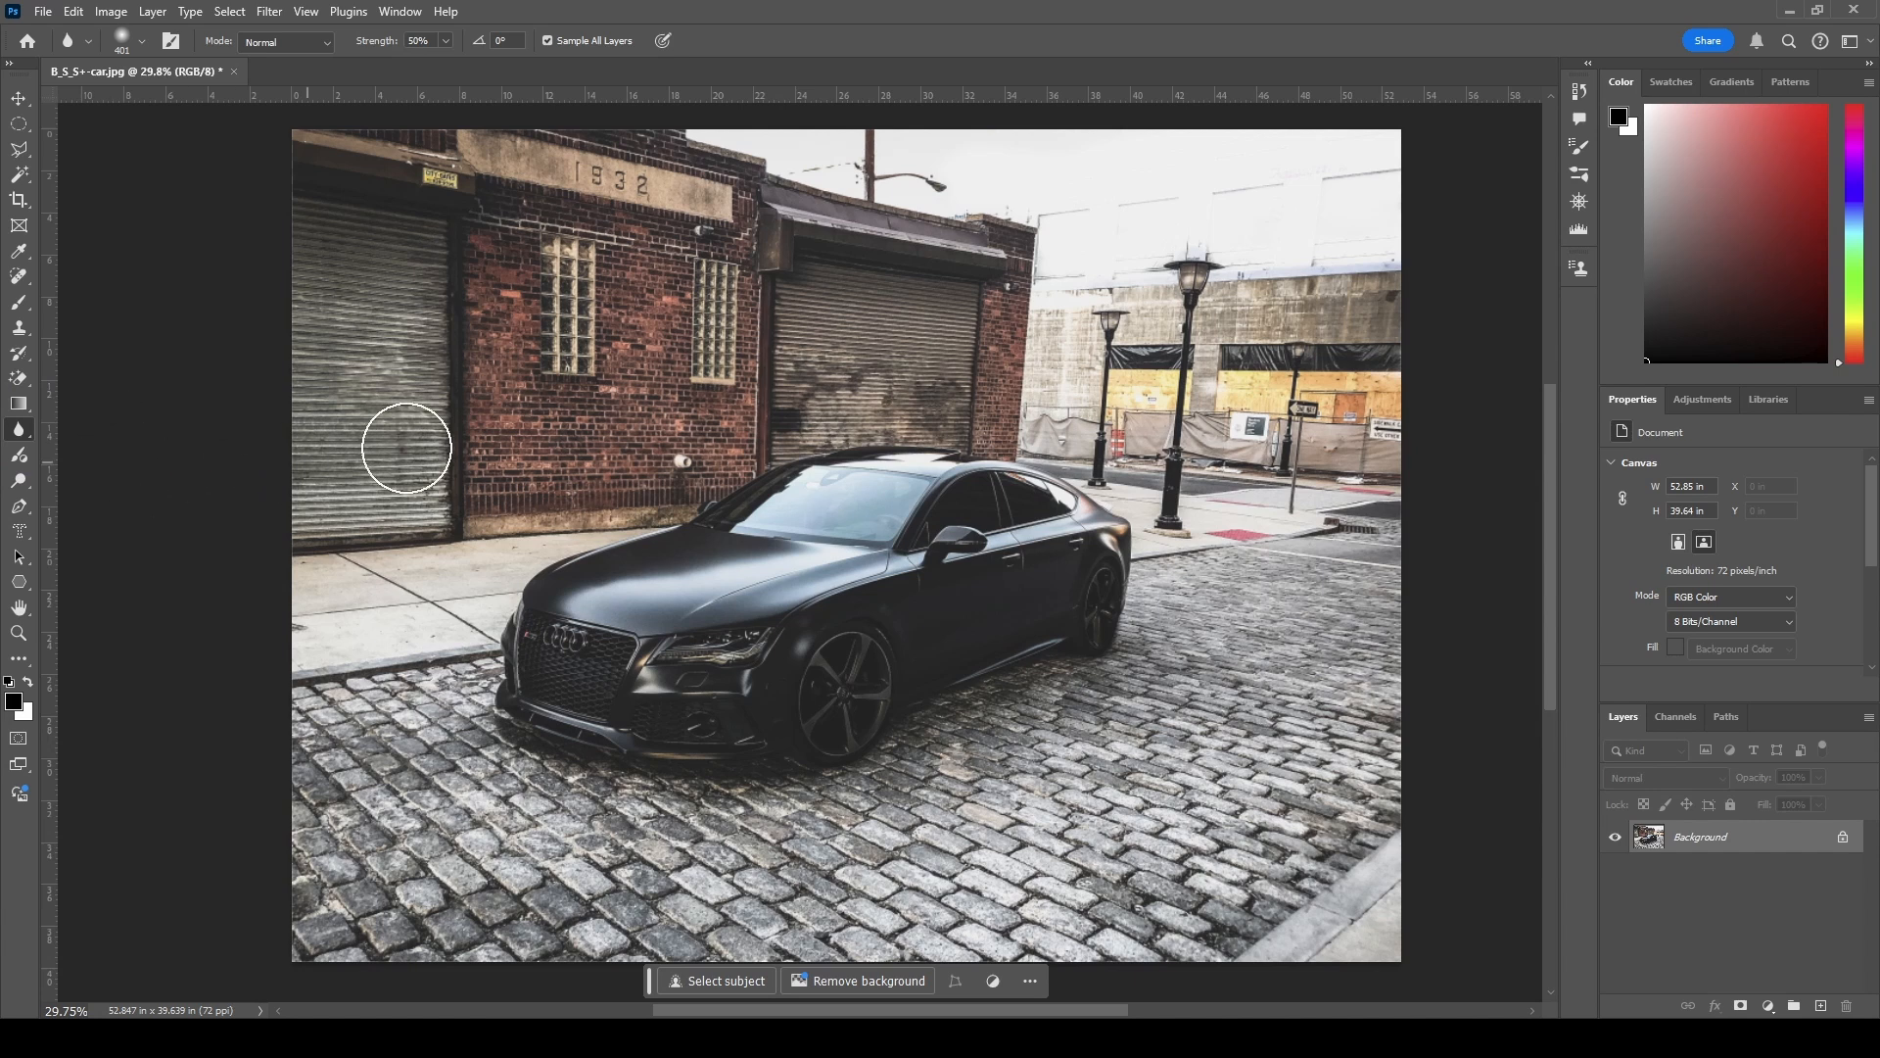
- Unlock the Background layer and blur the front of the car around the hood, grille and headlight
click(1762, 838)
click(1843, 840)
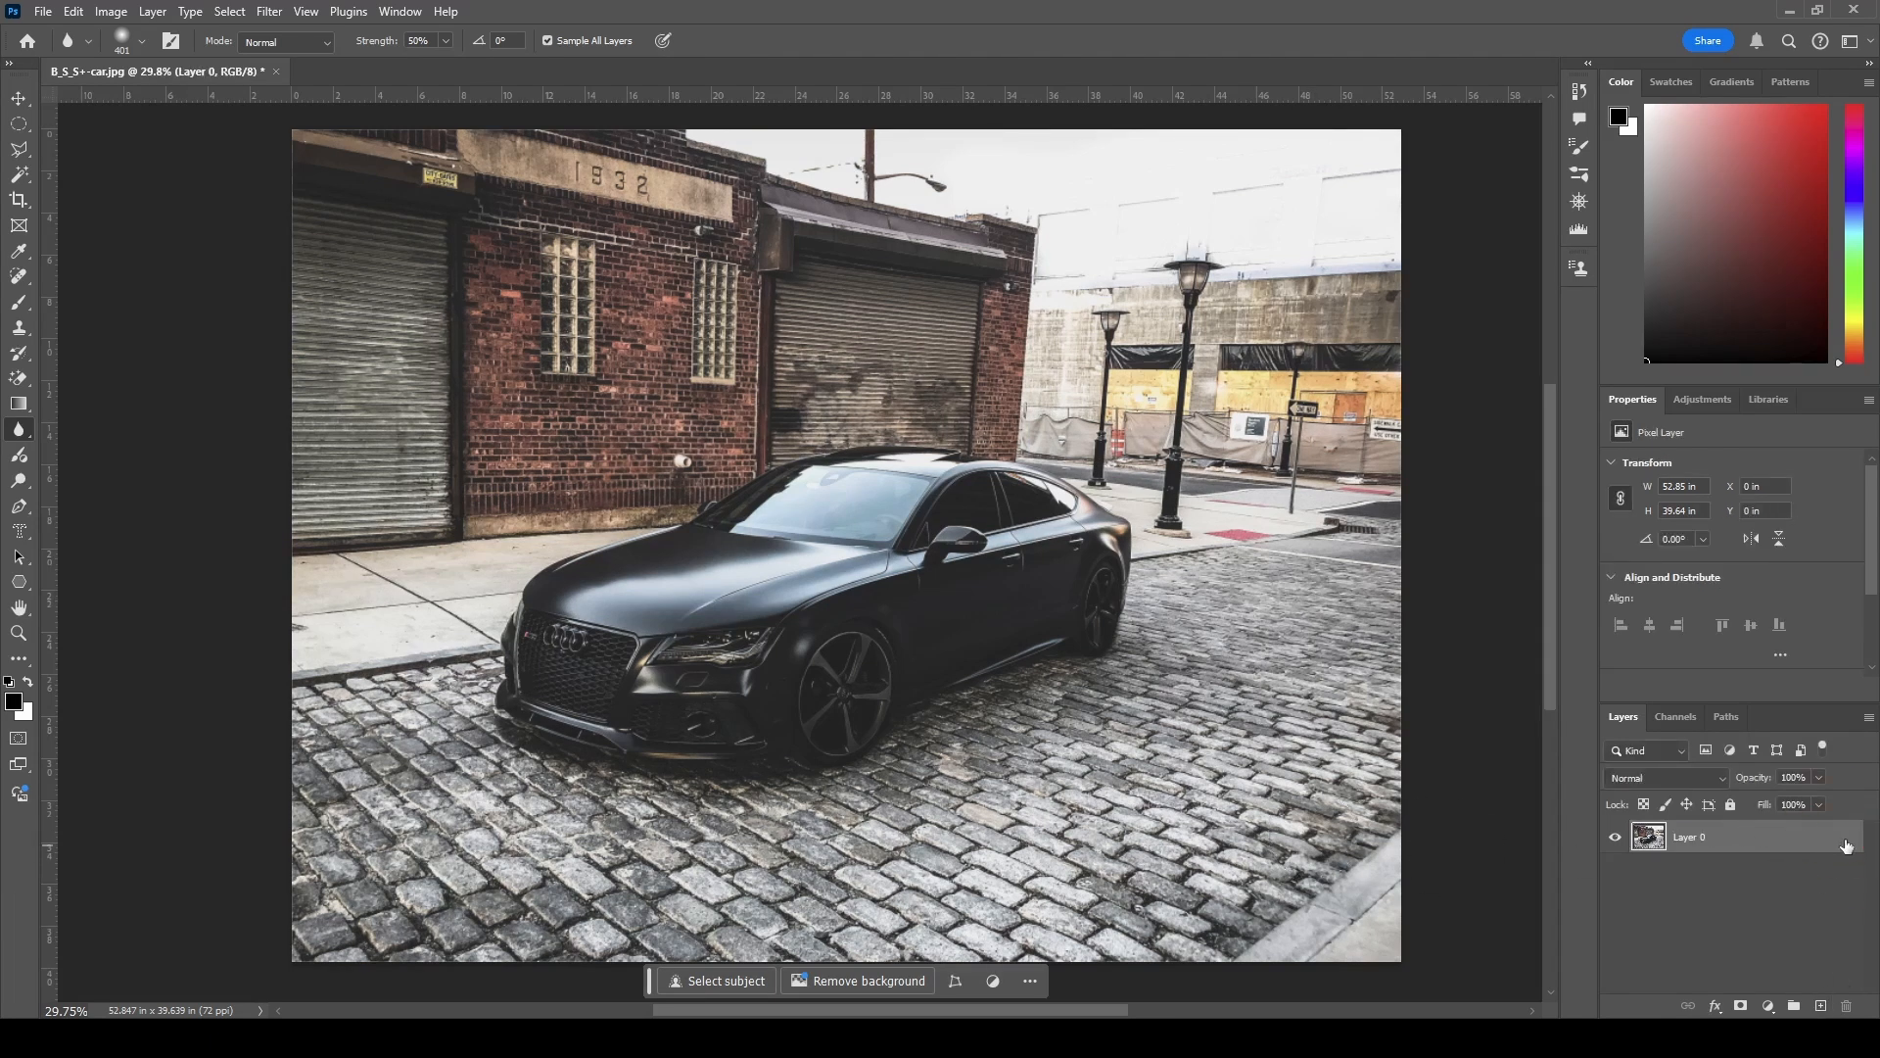
drag(681, 687, 838, 508)
click(716, 589)
- Compare the originally opened image state with the last blur stroke in the document's history
right_click(1579, 91)
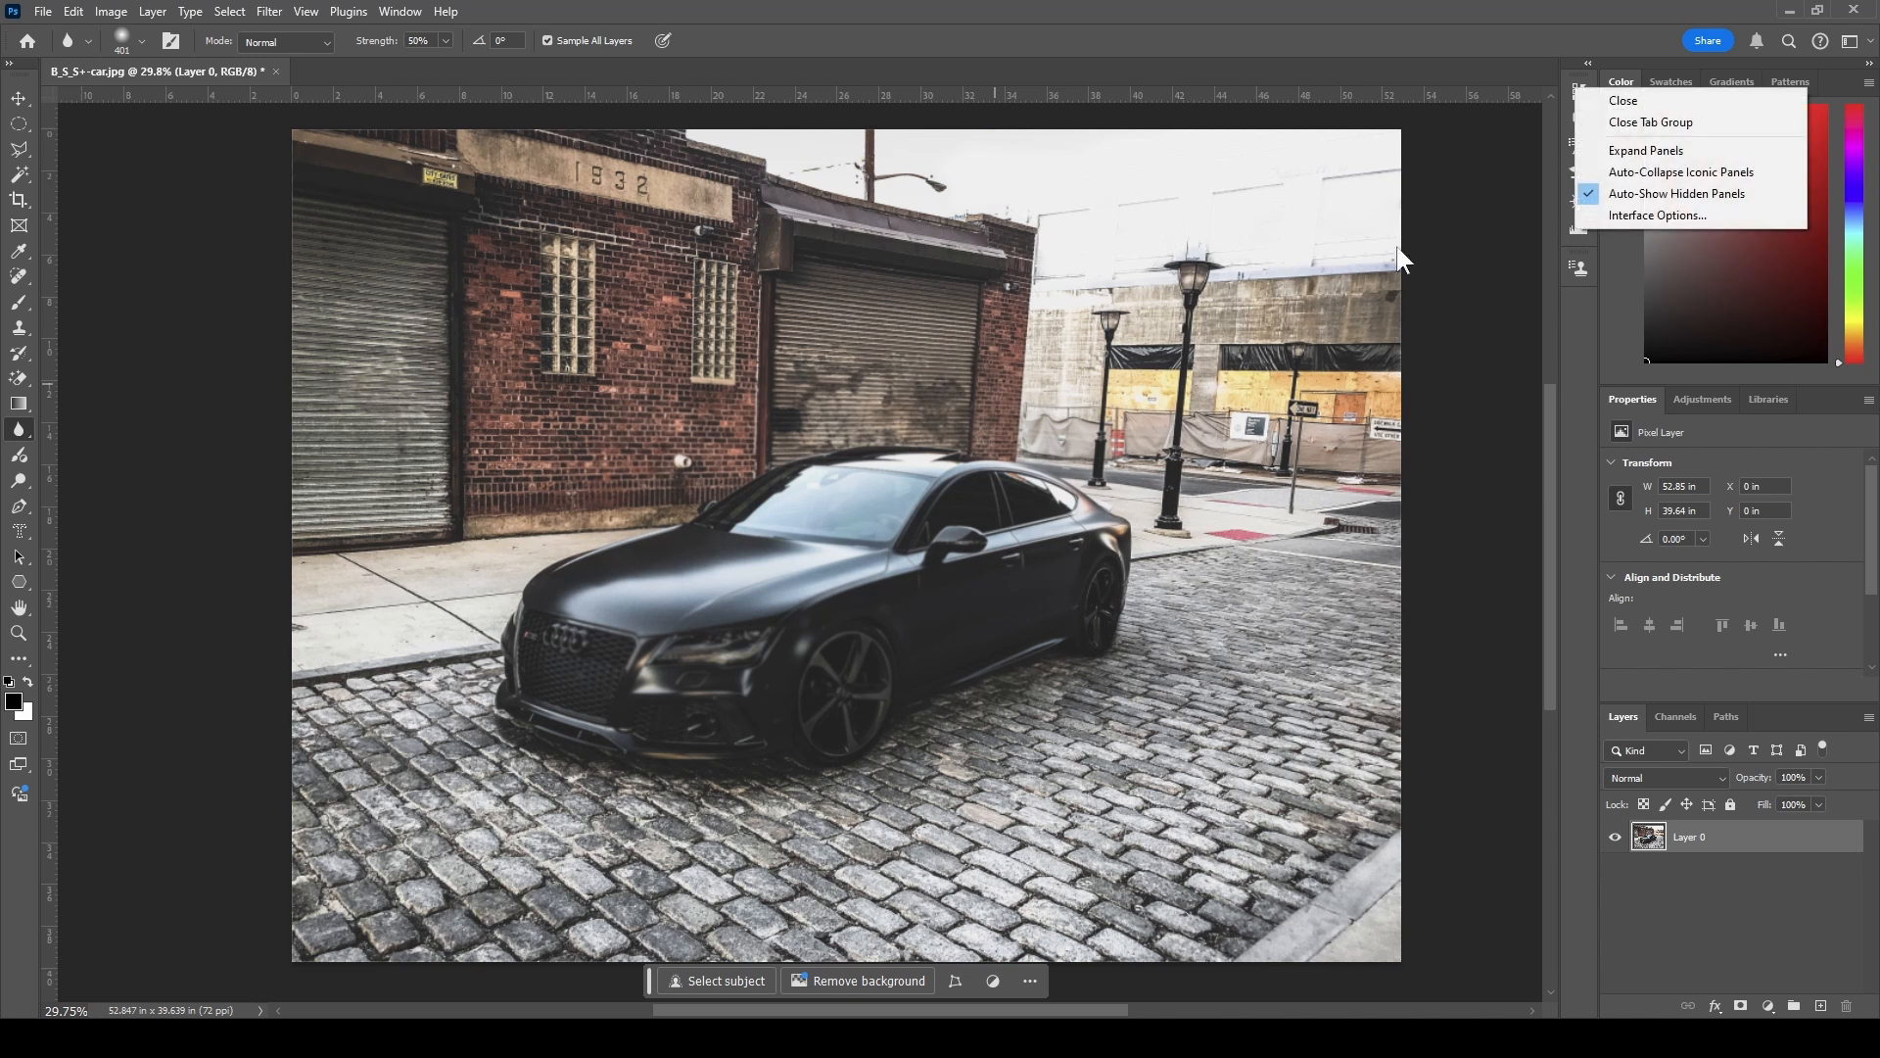
key(Escape)
click(1578, 91)
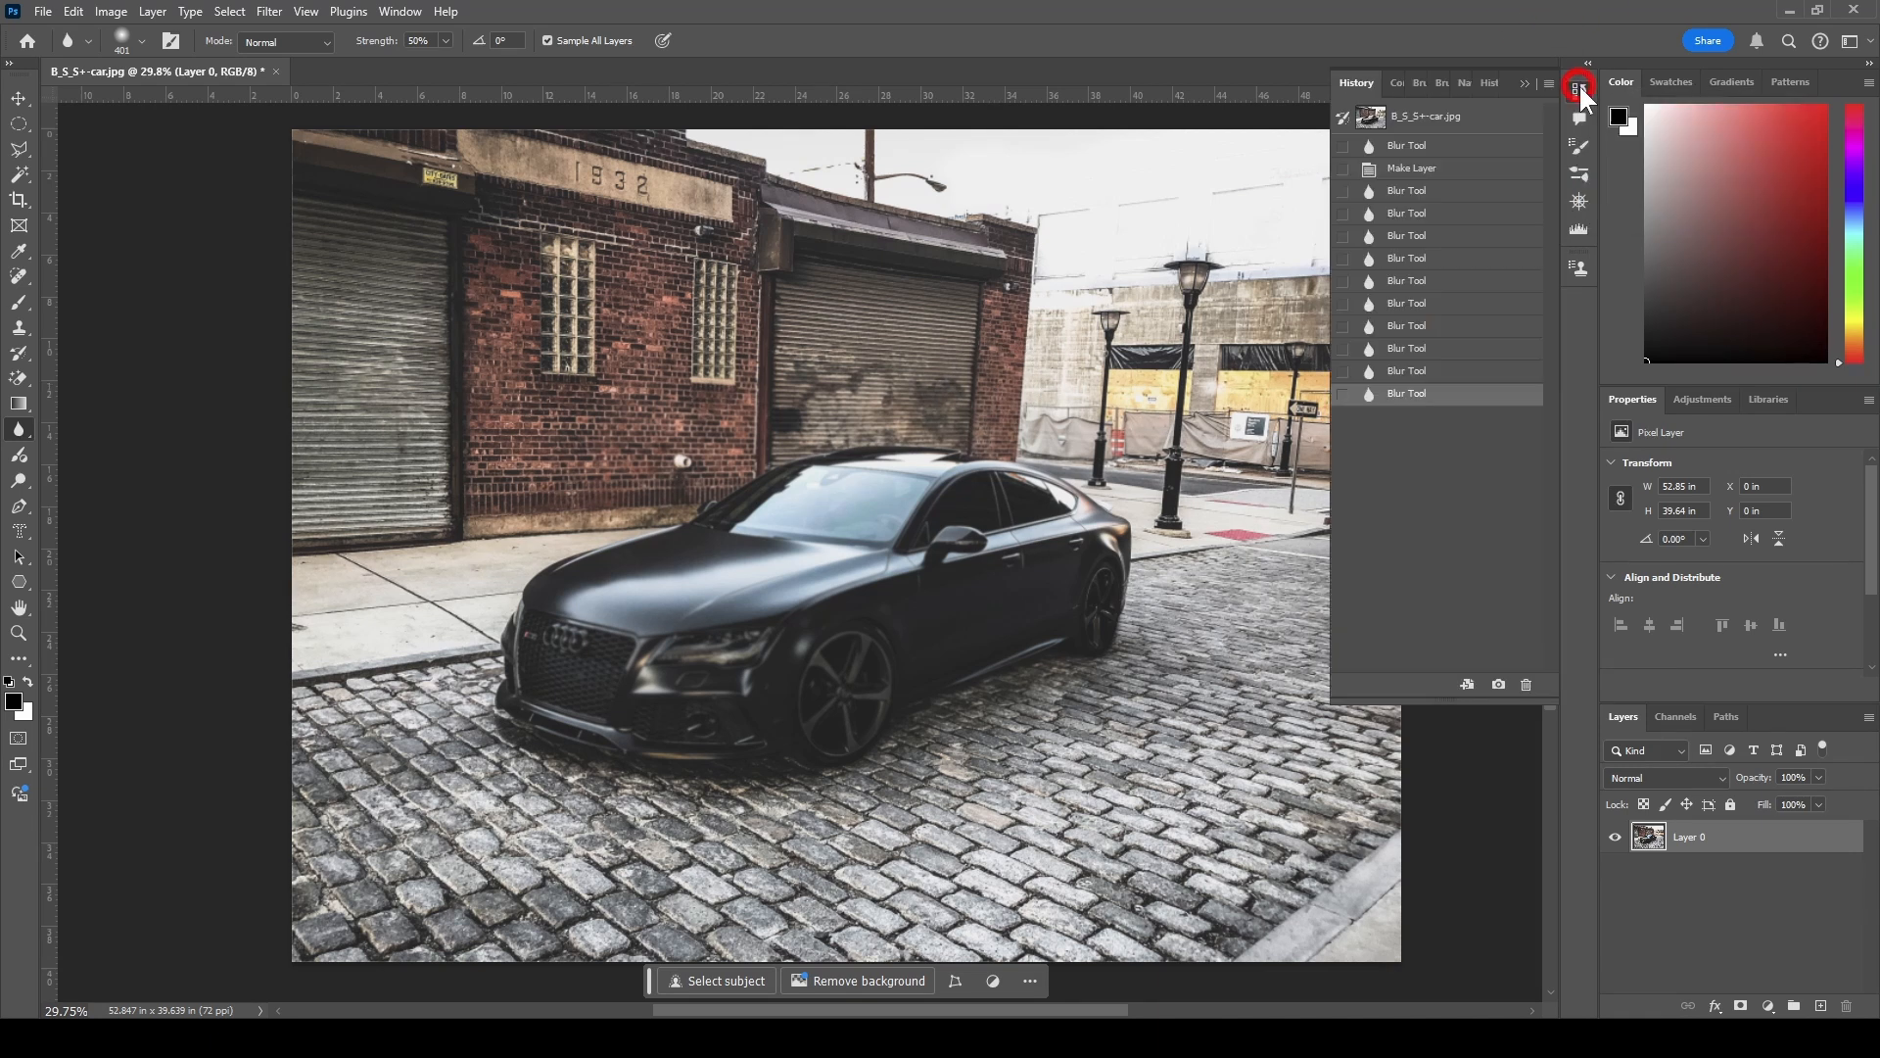
click(1443, 118)
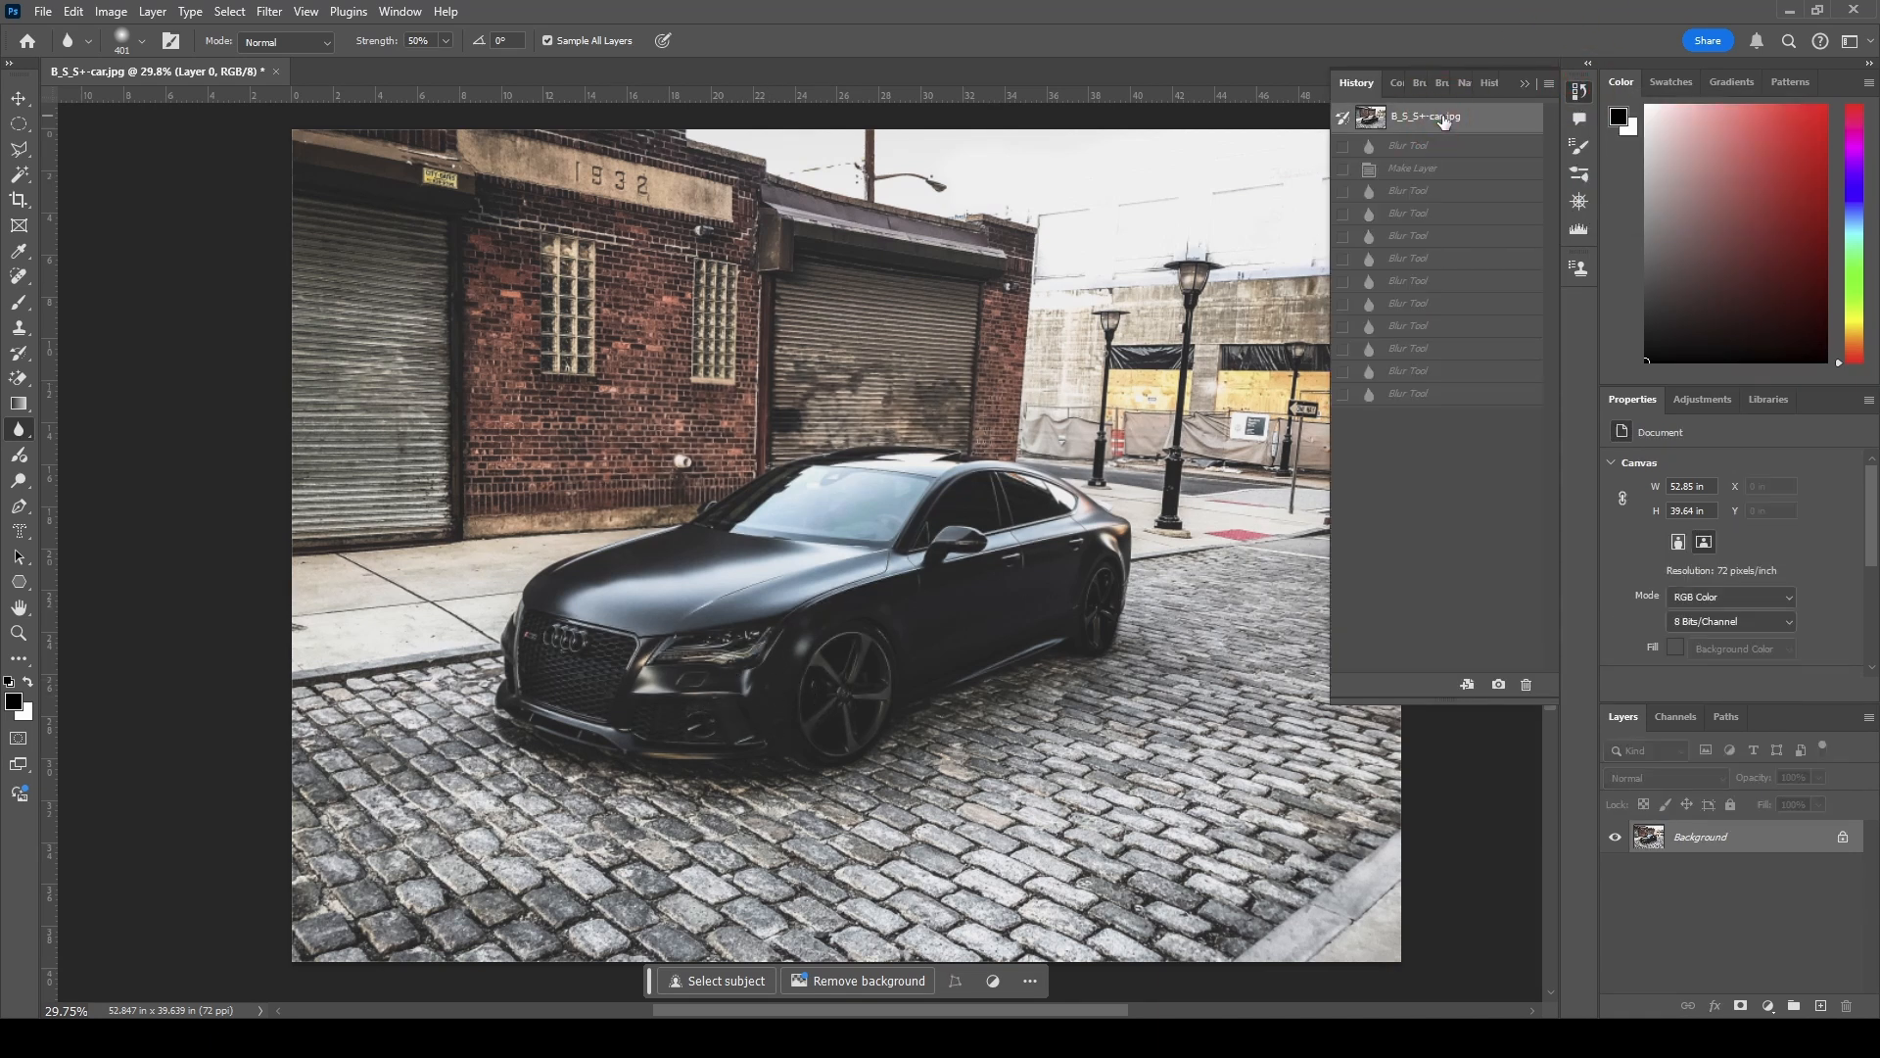
click(1444, 394)
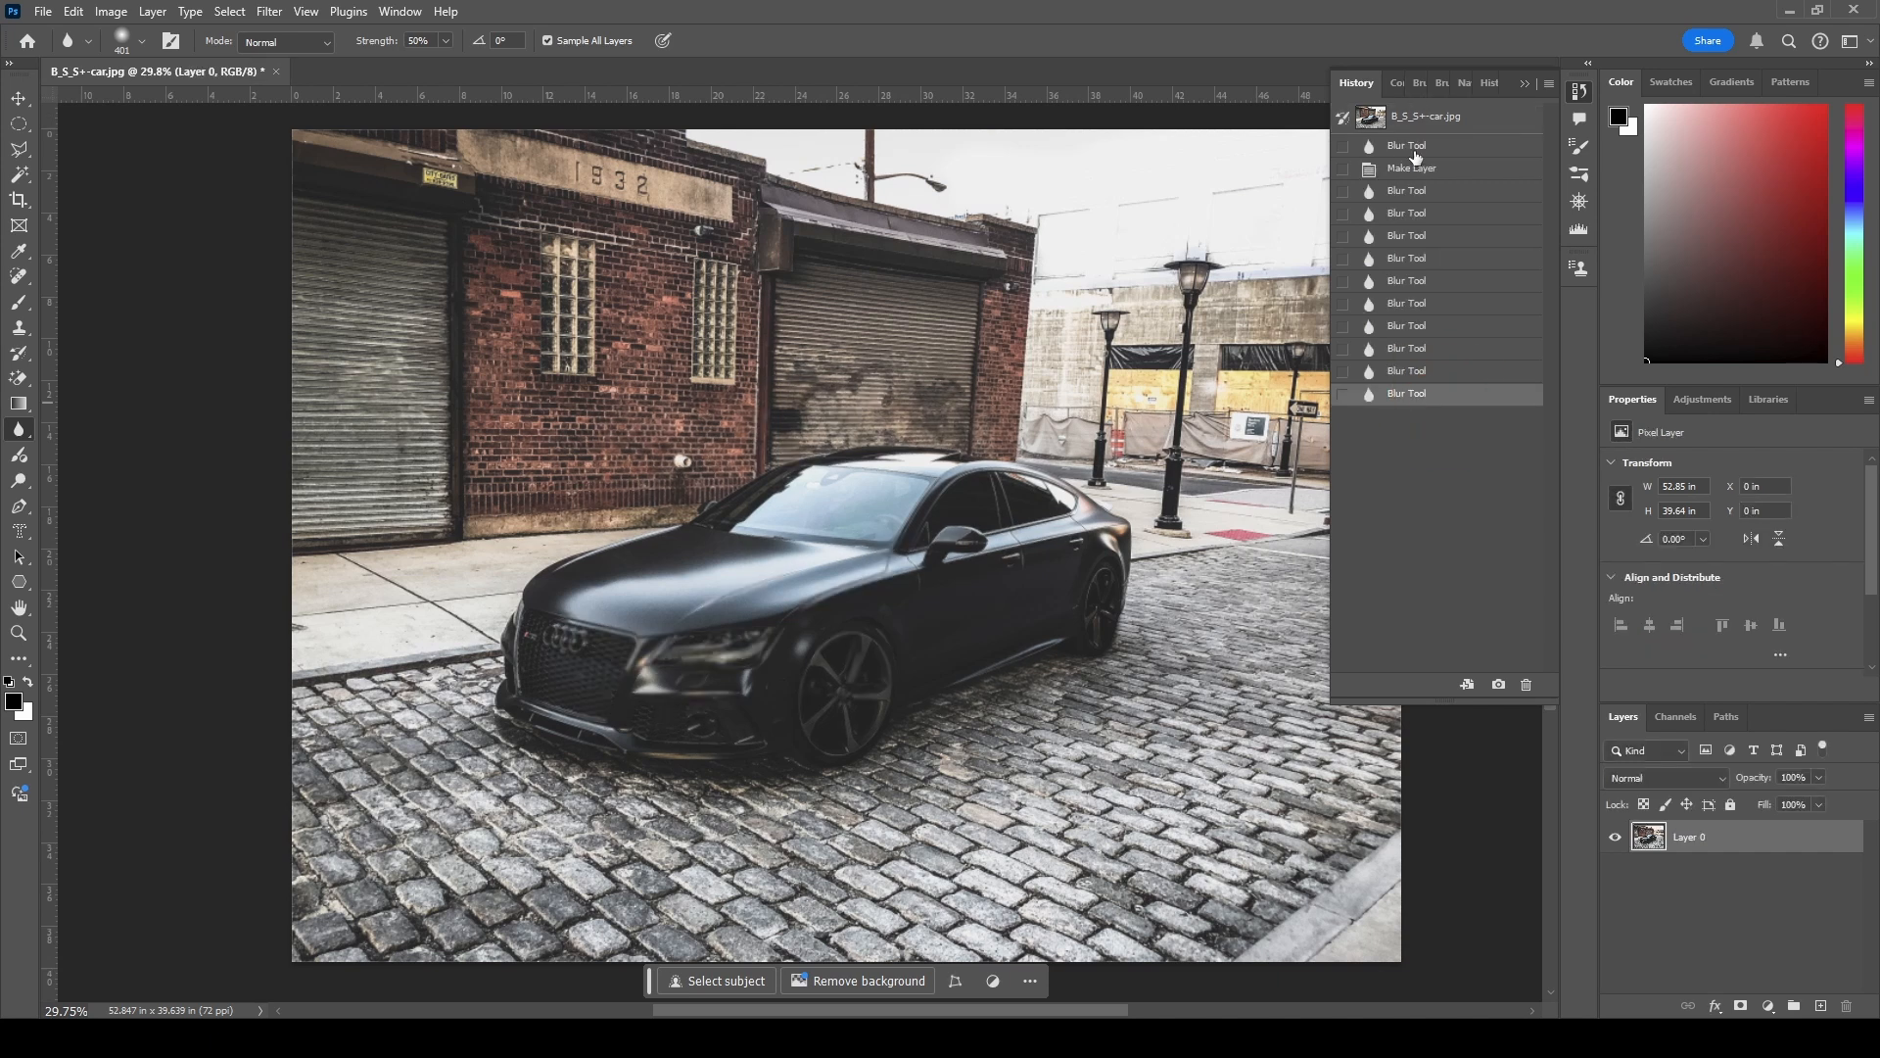
click(1435, 123)
click(1448, 395)
- Raise the Blur Tool's strength to 100% and blur the two glass-block windows in the brick wall
click(445, 41)
click(768, 3)
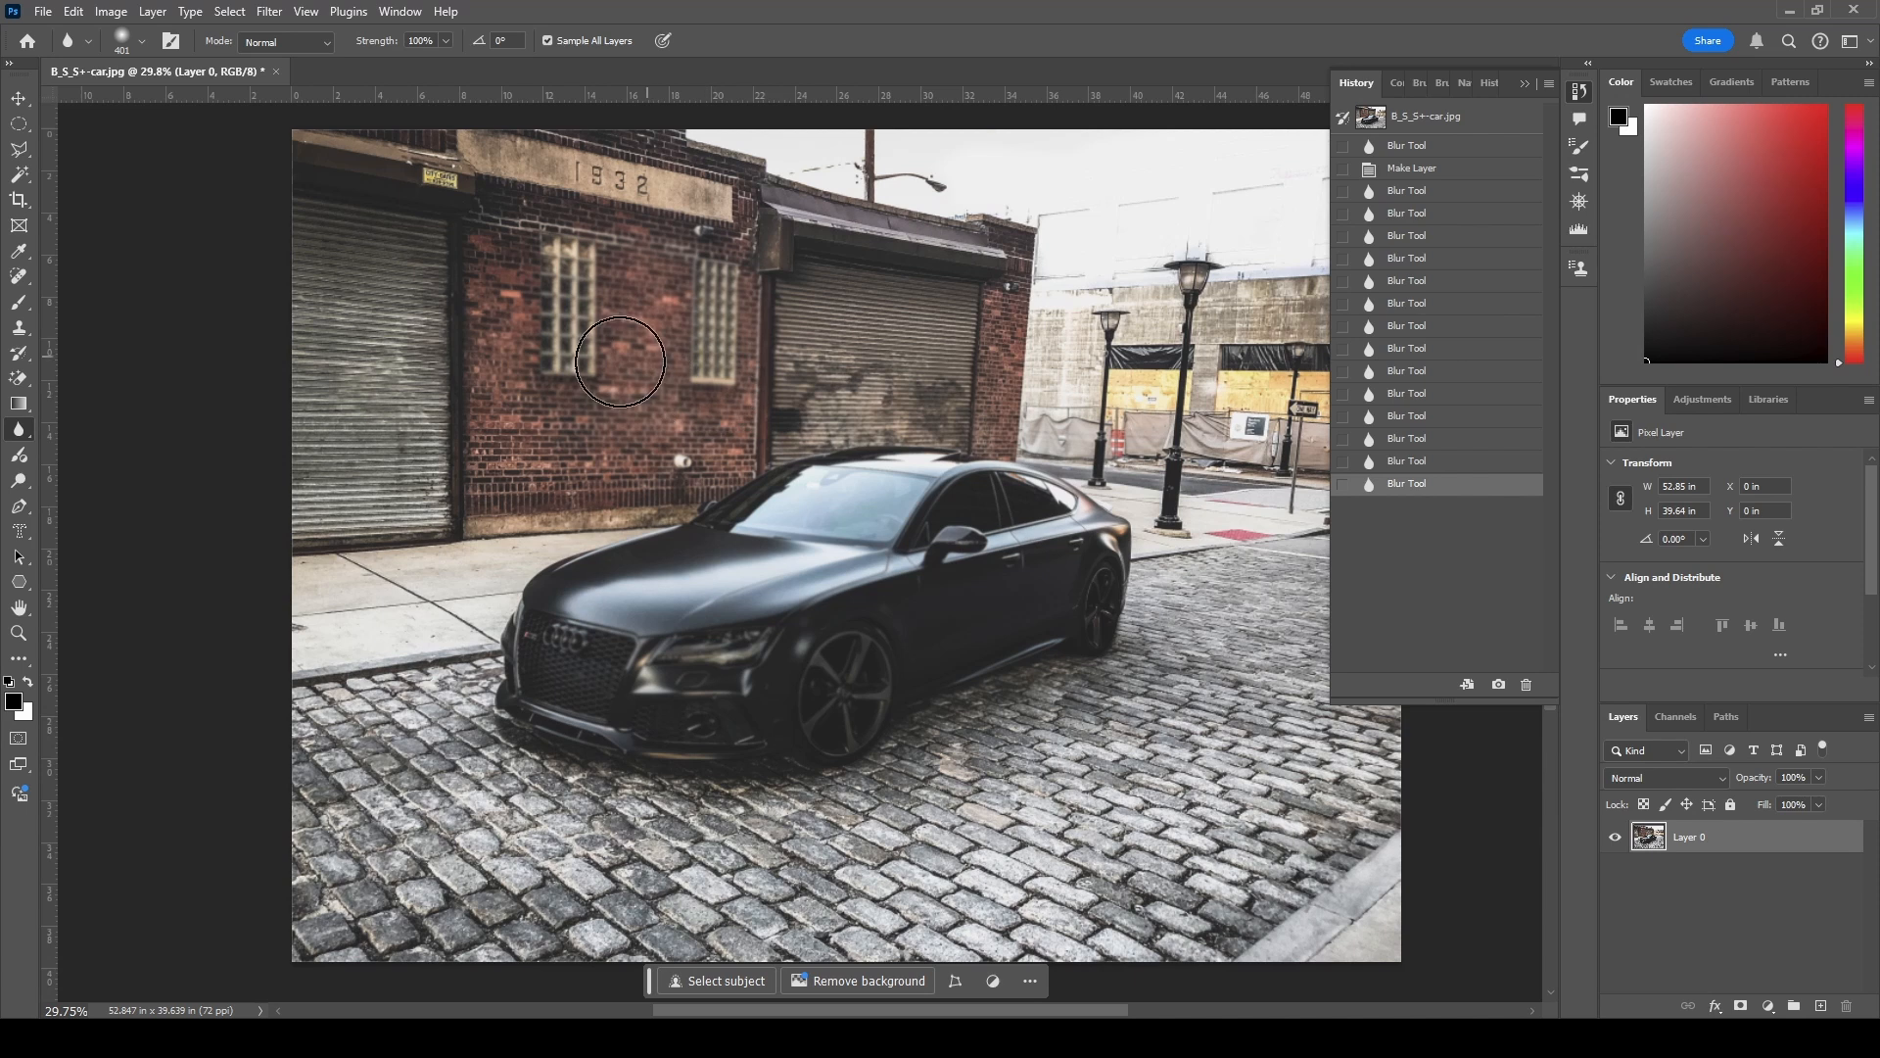
- Compare the blurred windows with the original image, and revert the document to its opened state
click(1440, 127)
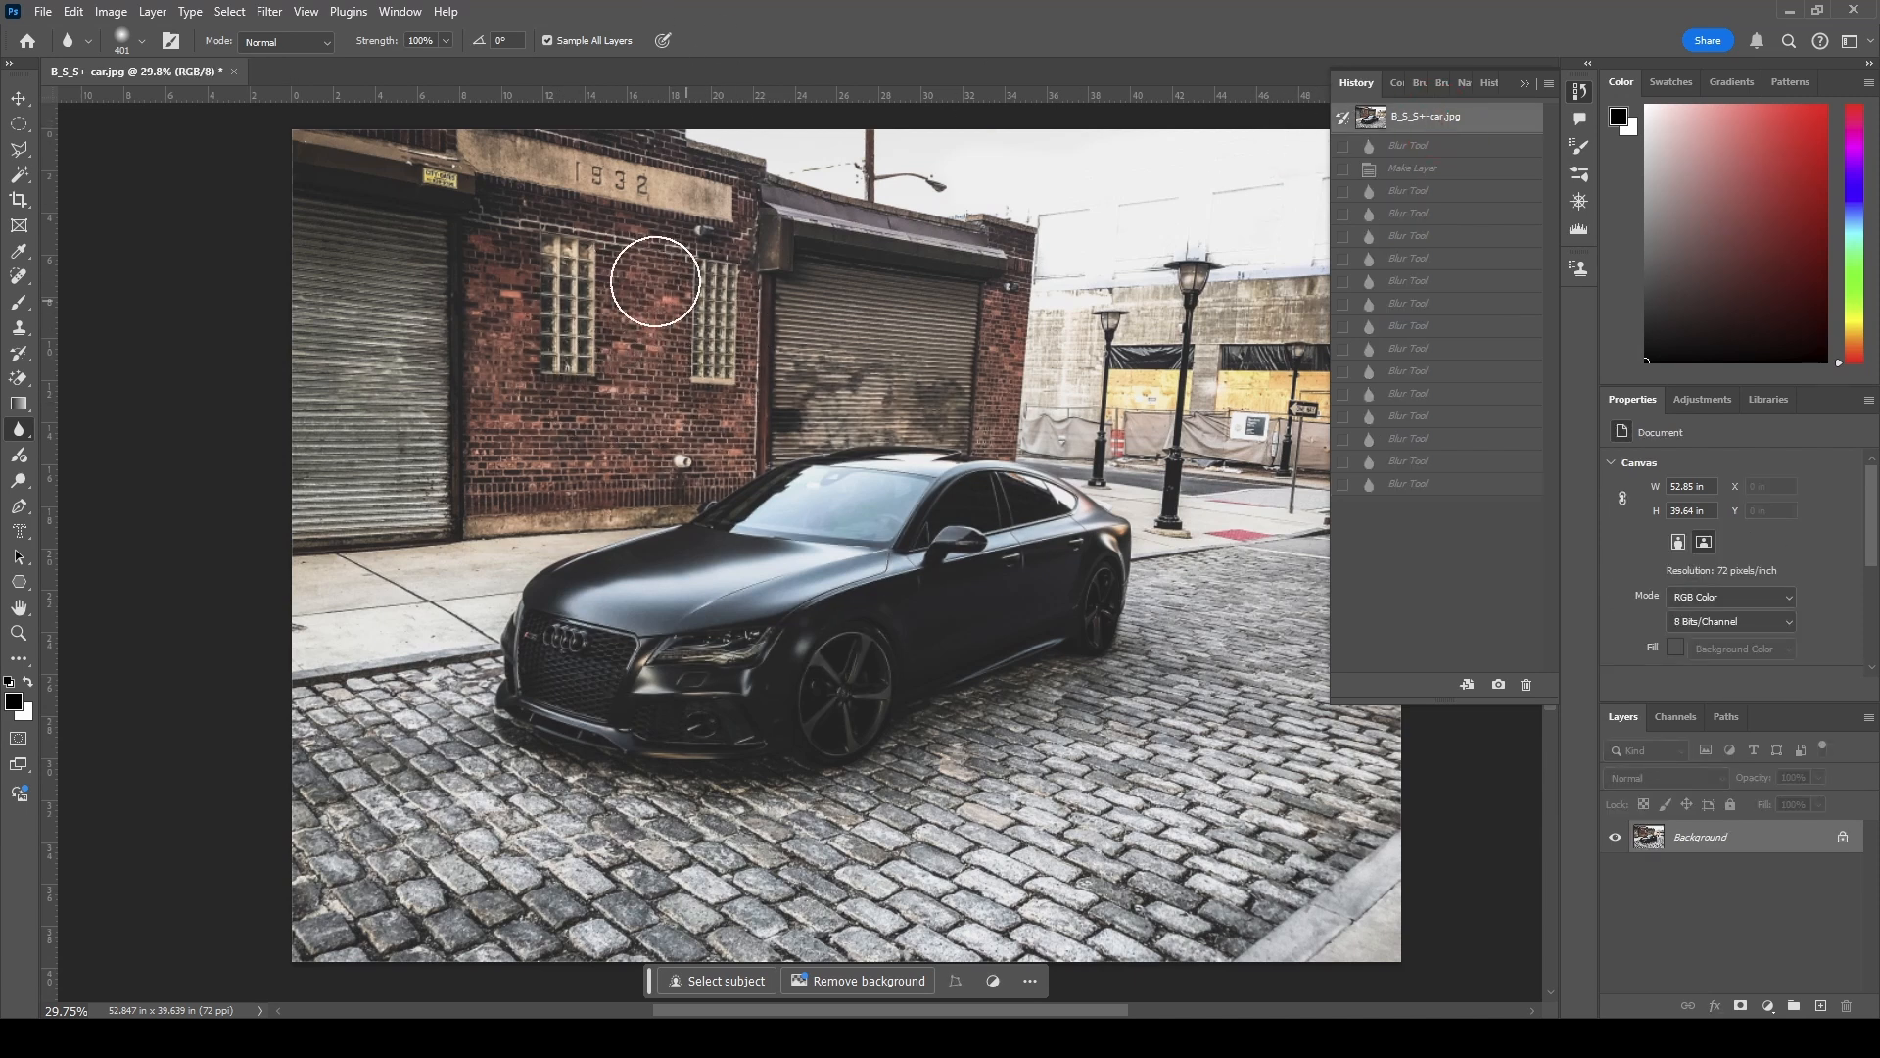
click(1407, 489)
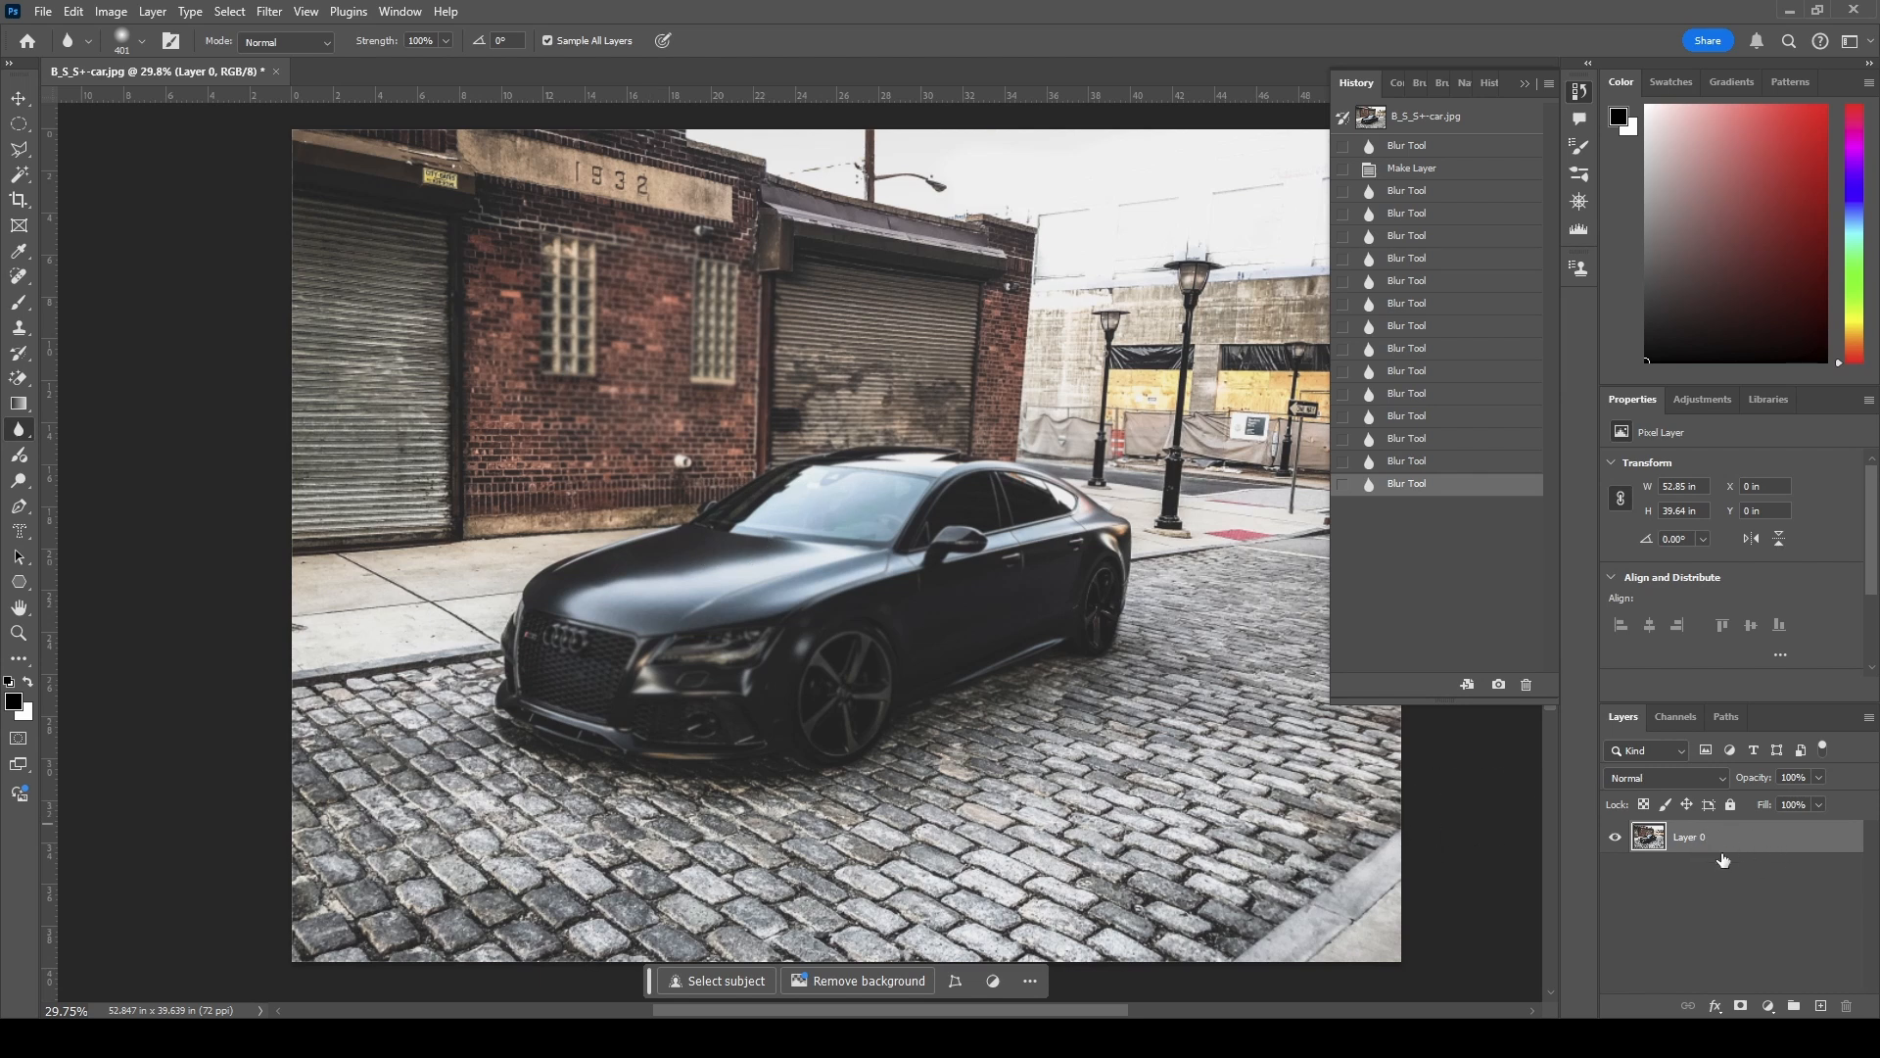
click(1481, 125)
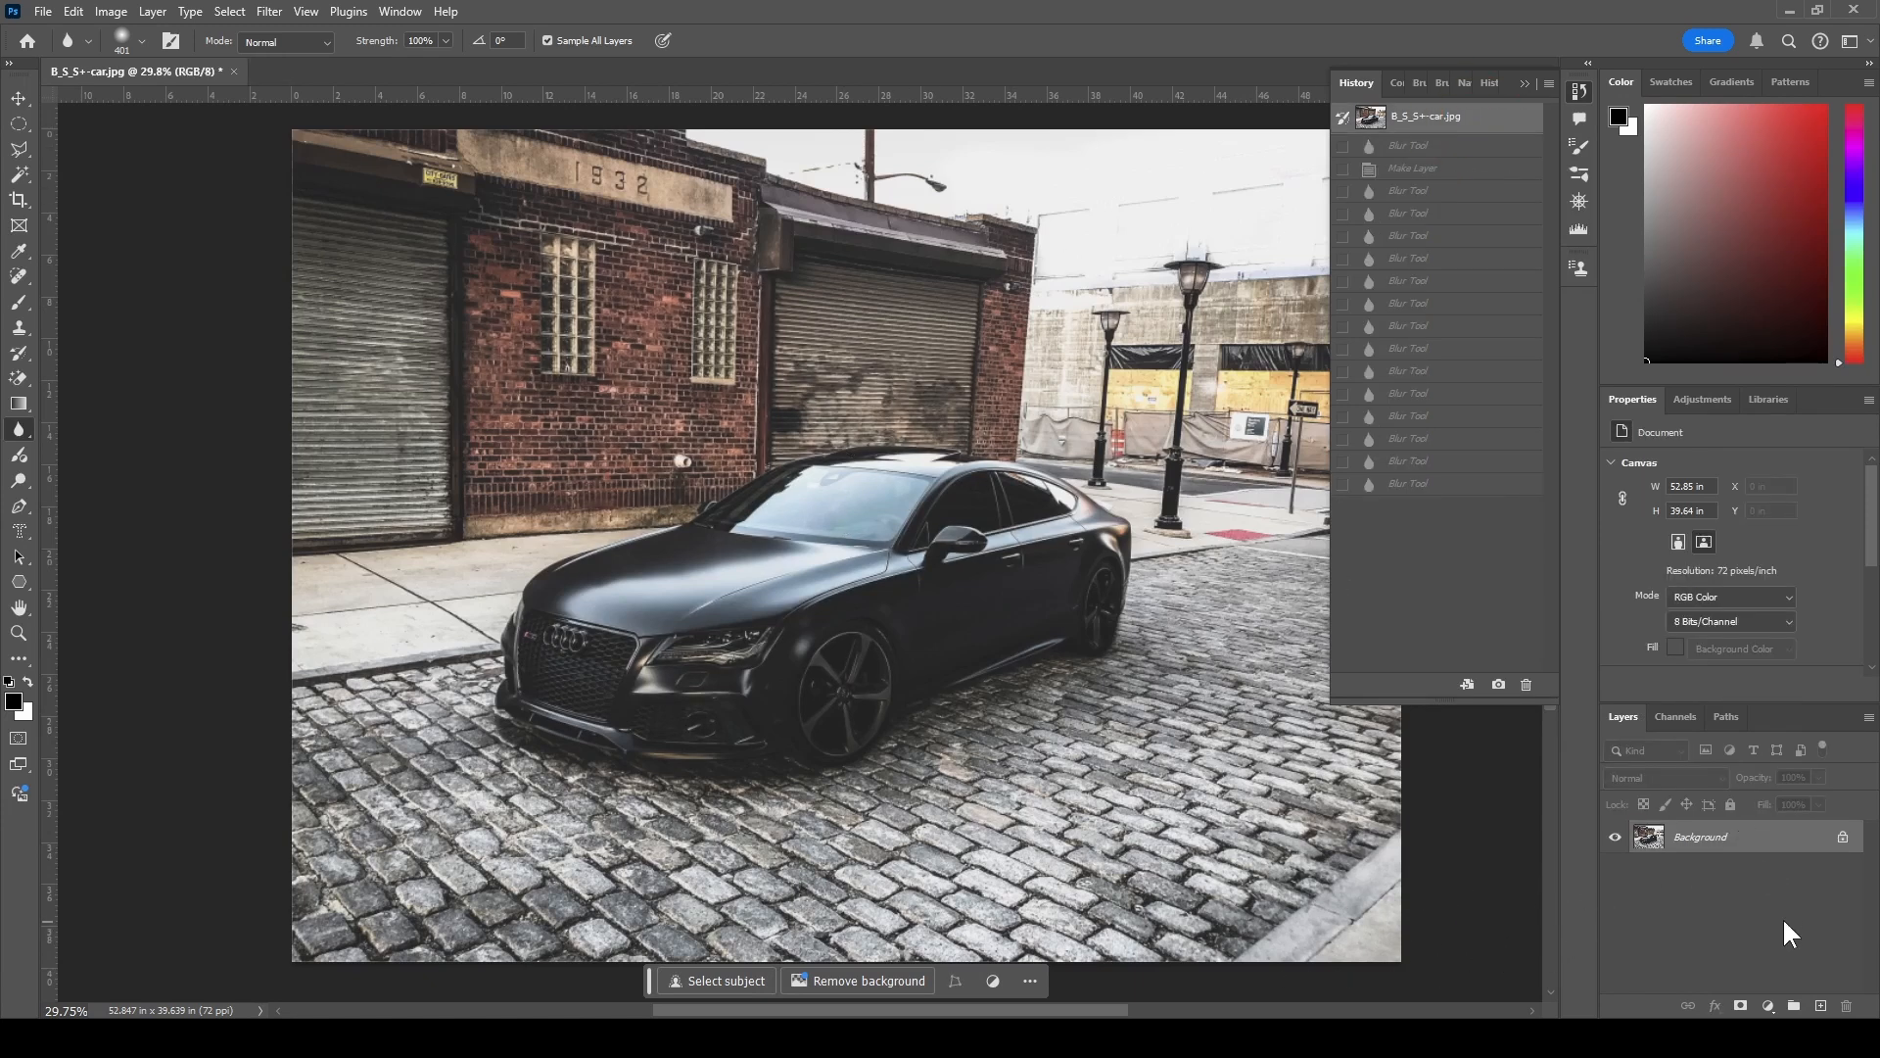
- Add an empty layer above the Background, step back to it in the history after trial strokes, and enable Sample All Layers
click(1822, 1006)
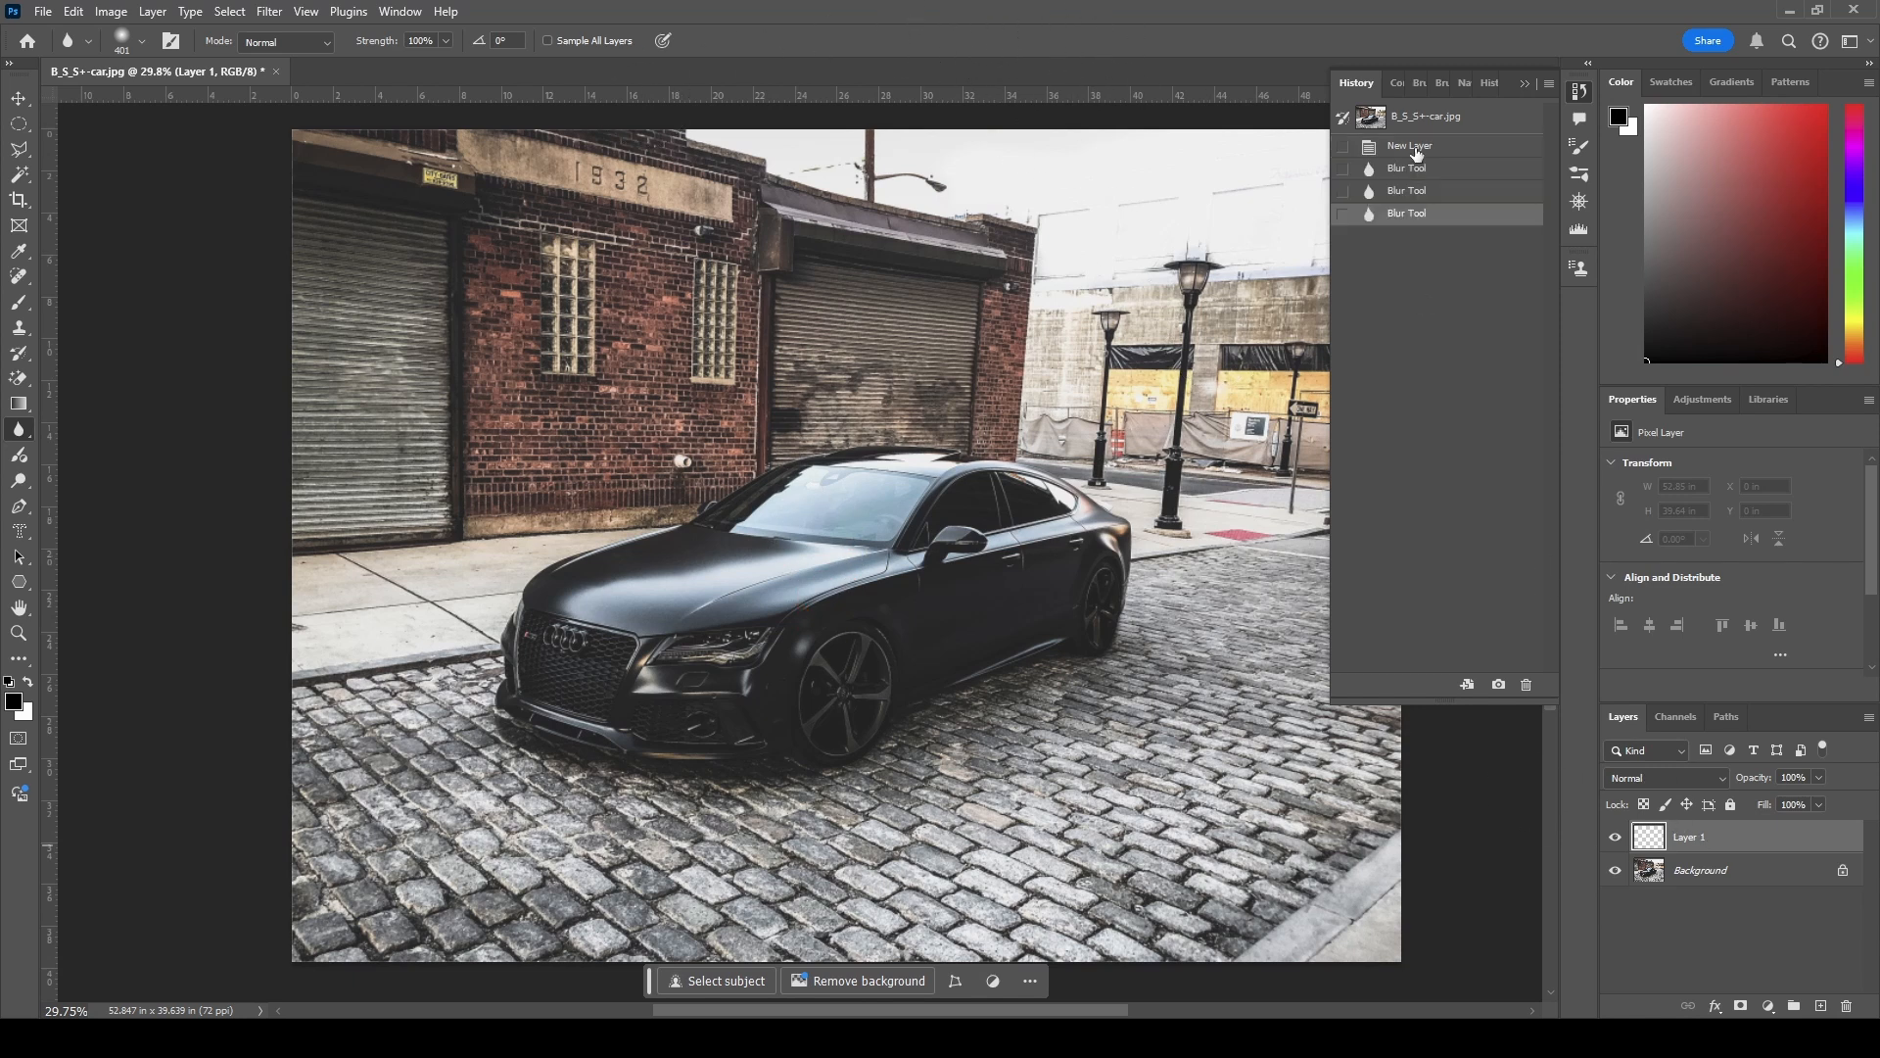
click(1430, 119)
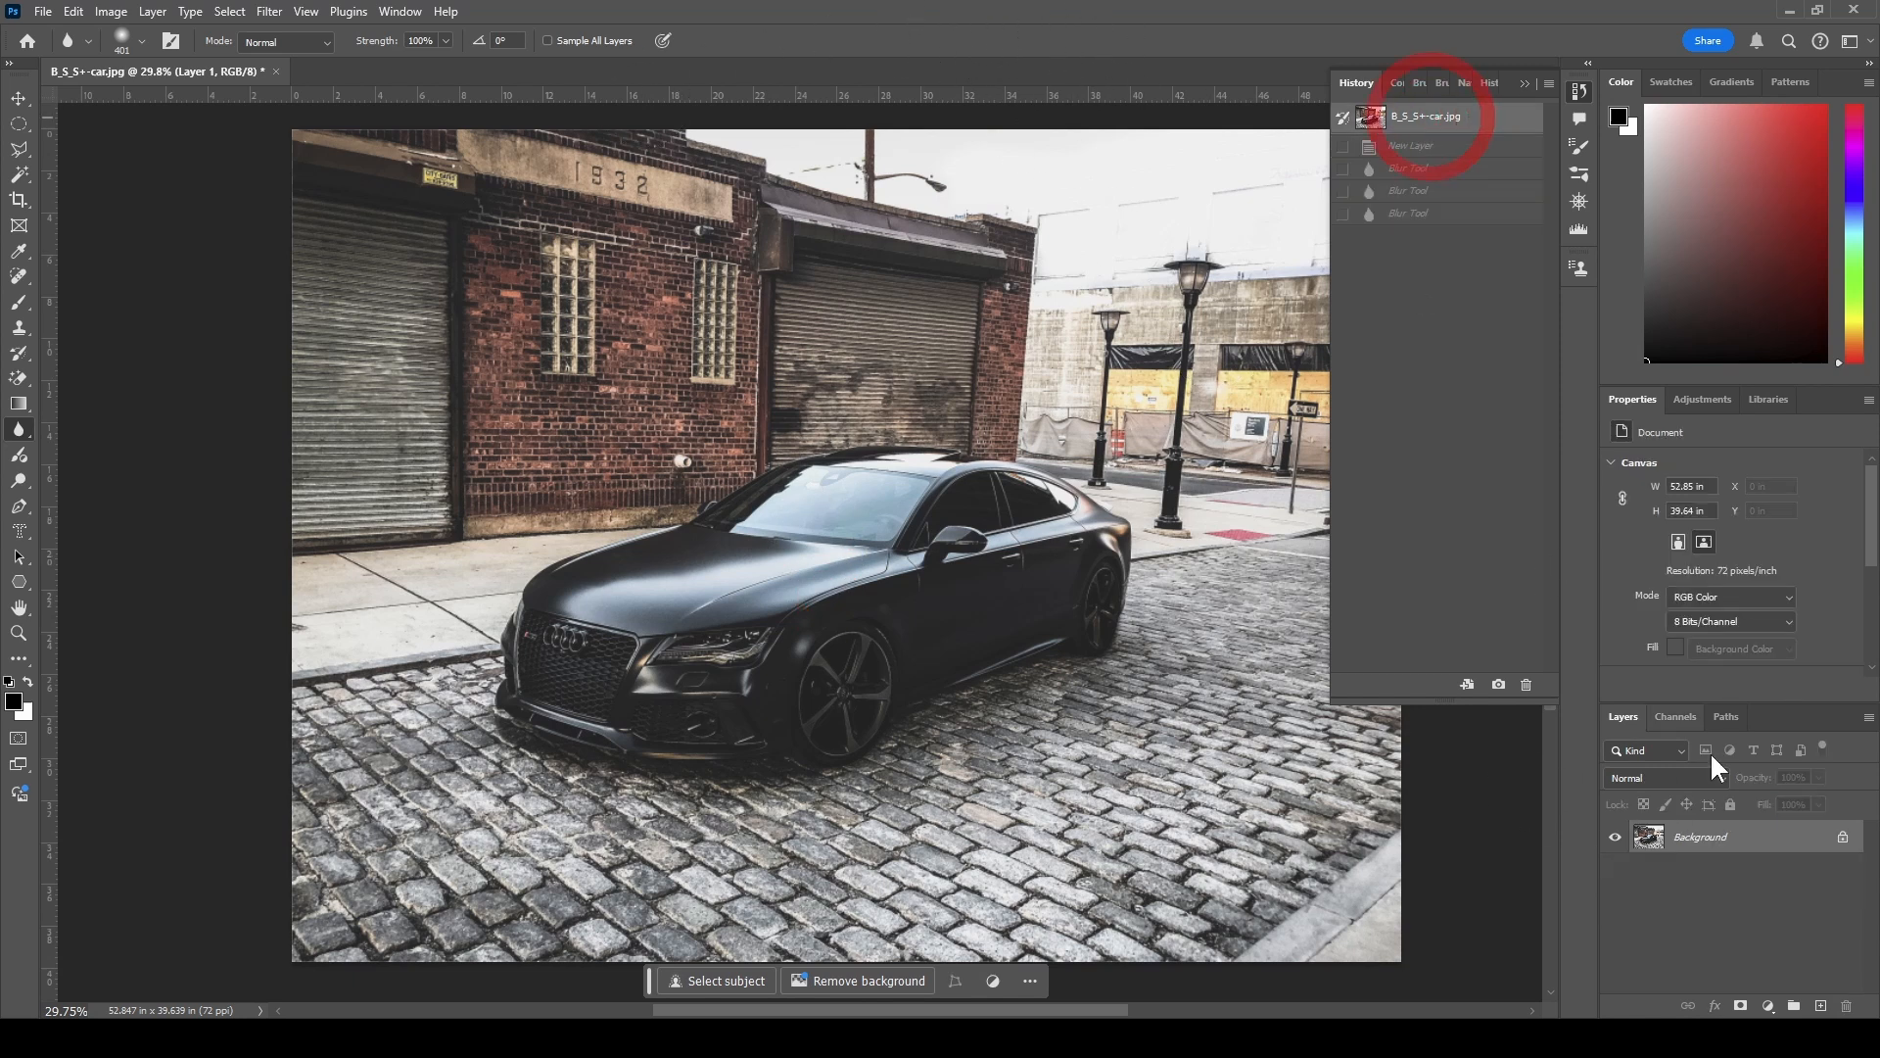
click(1456, 145)
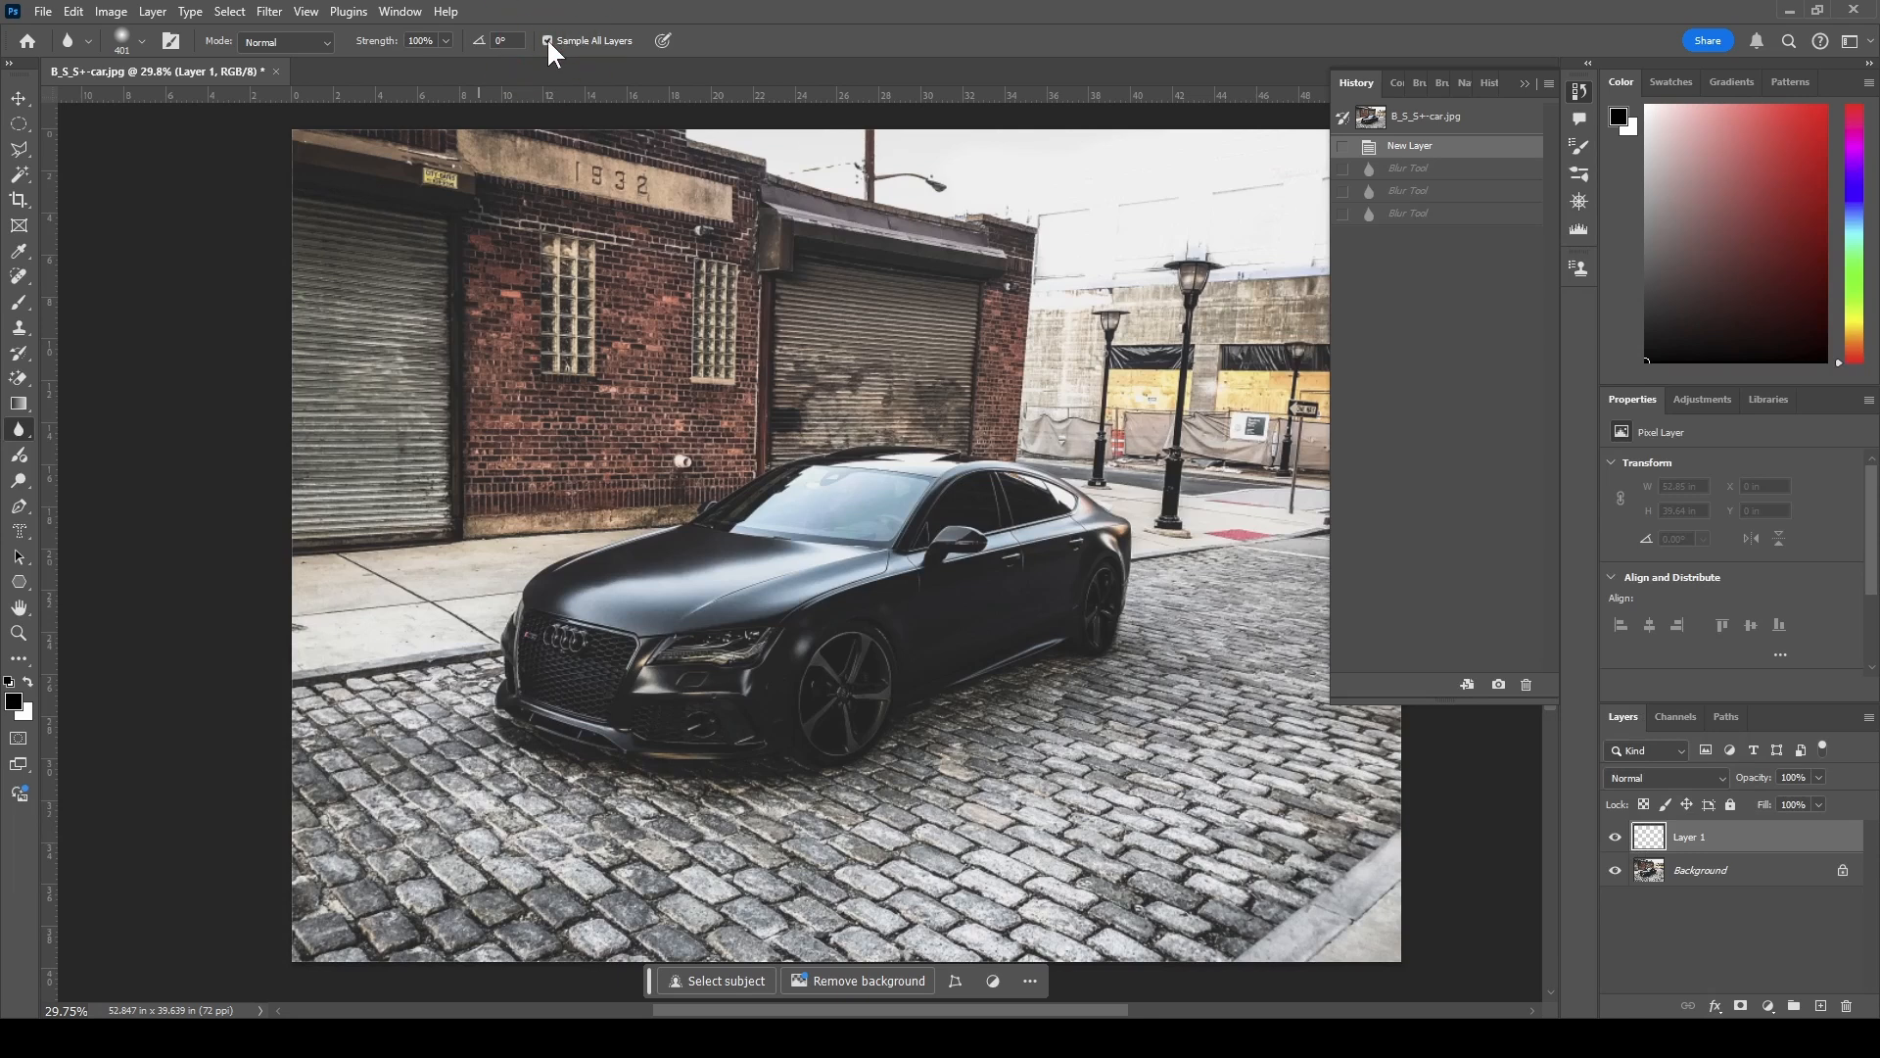
shift+click(1743, 874)
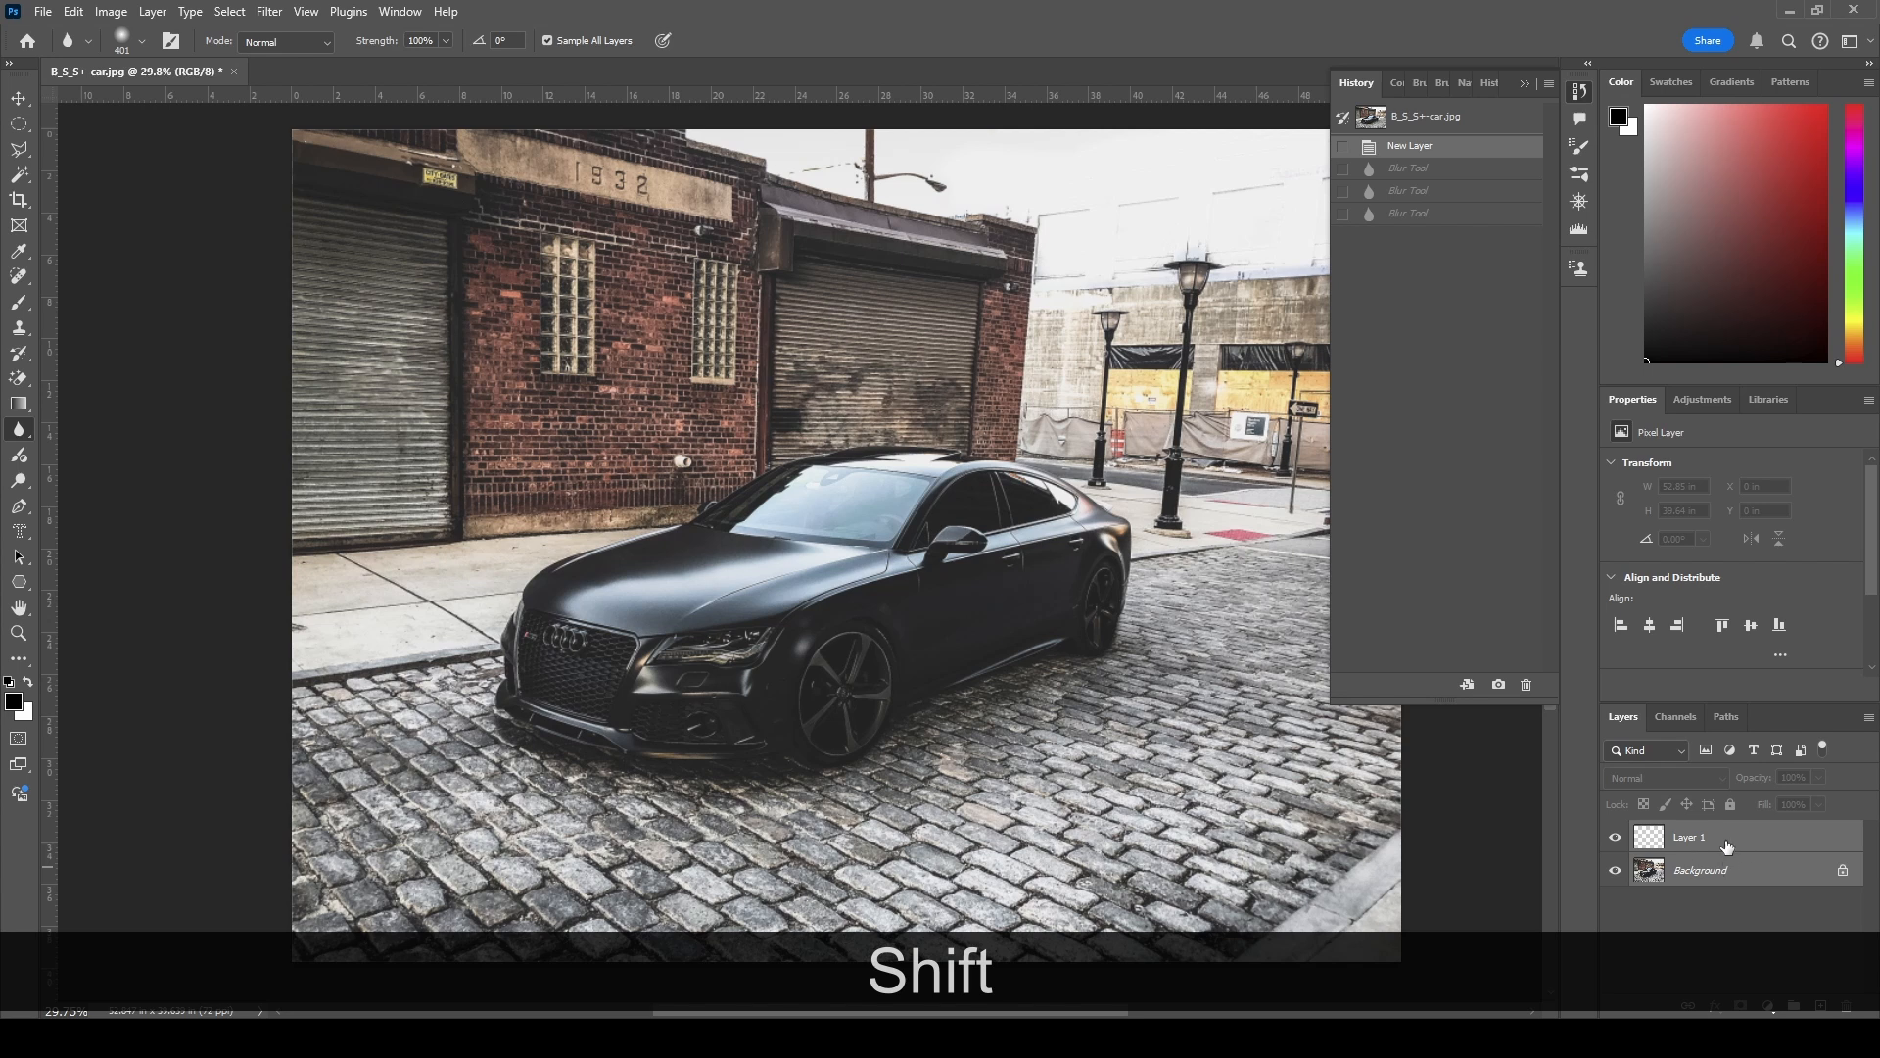
click(1727, 846)
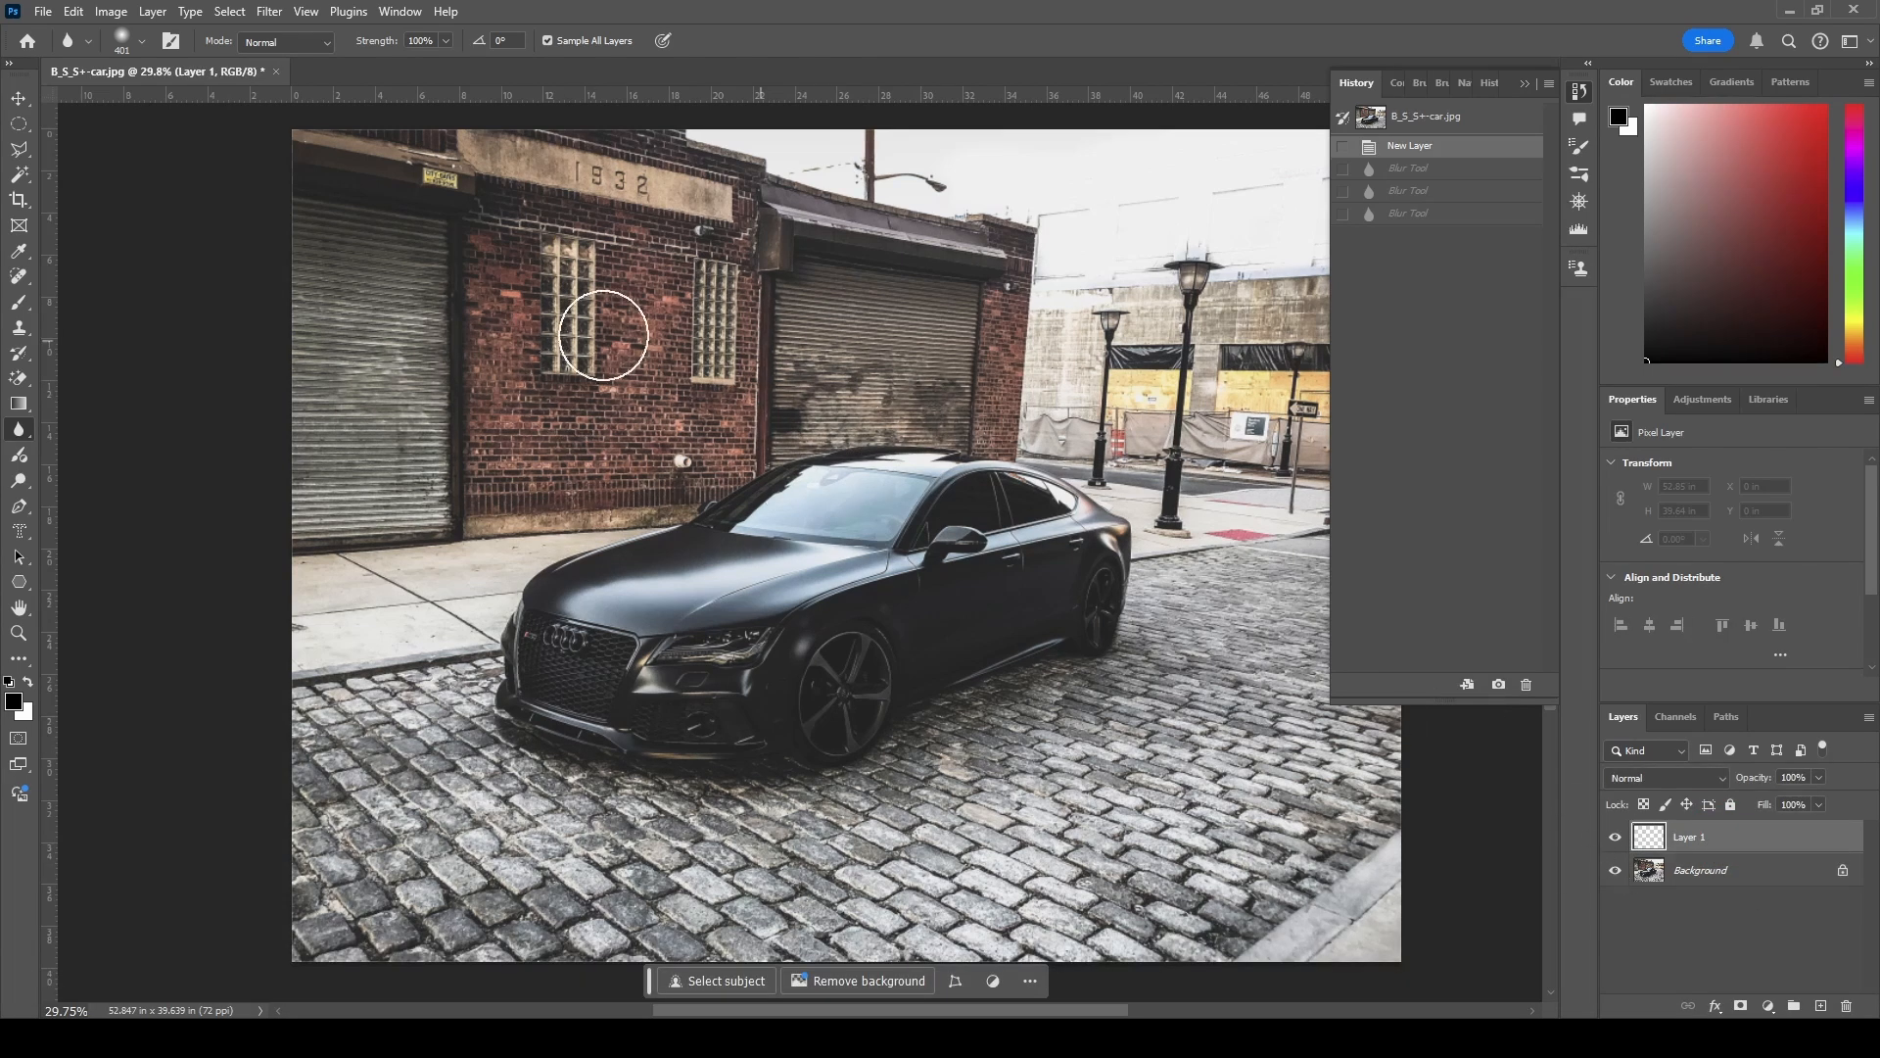
click(1714, 875)
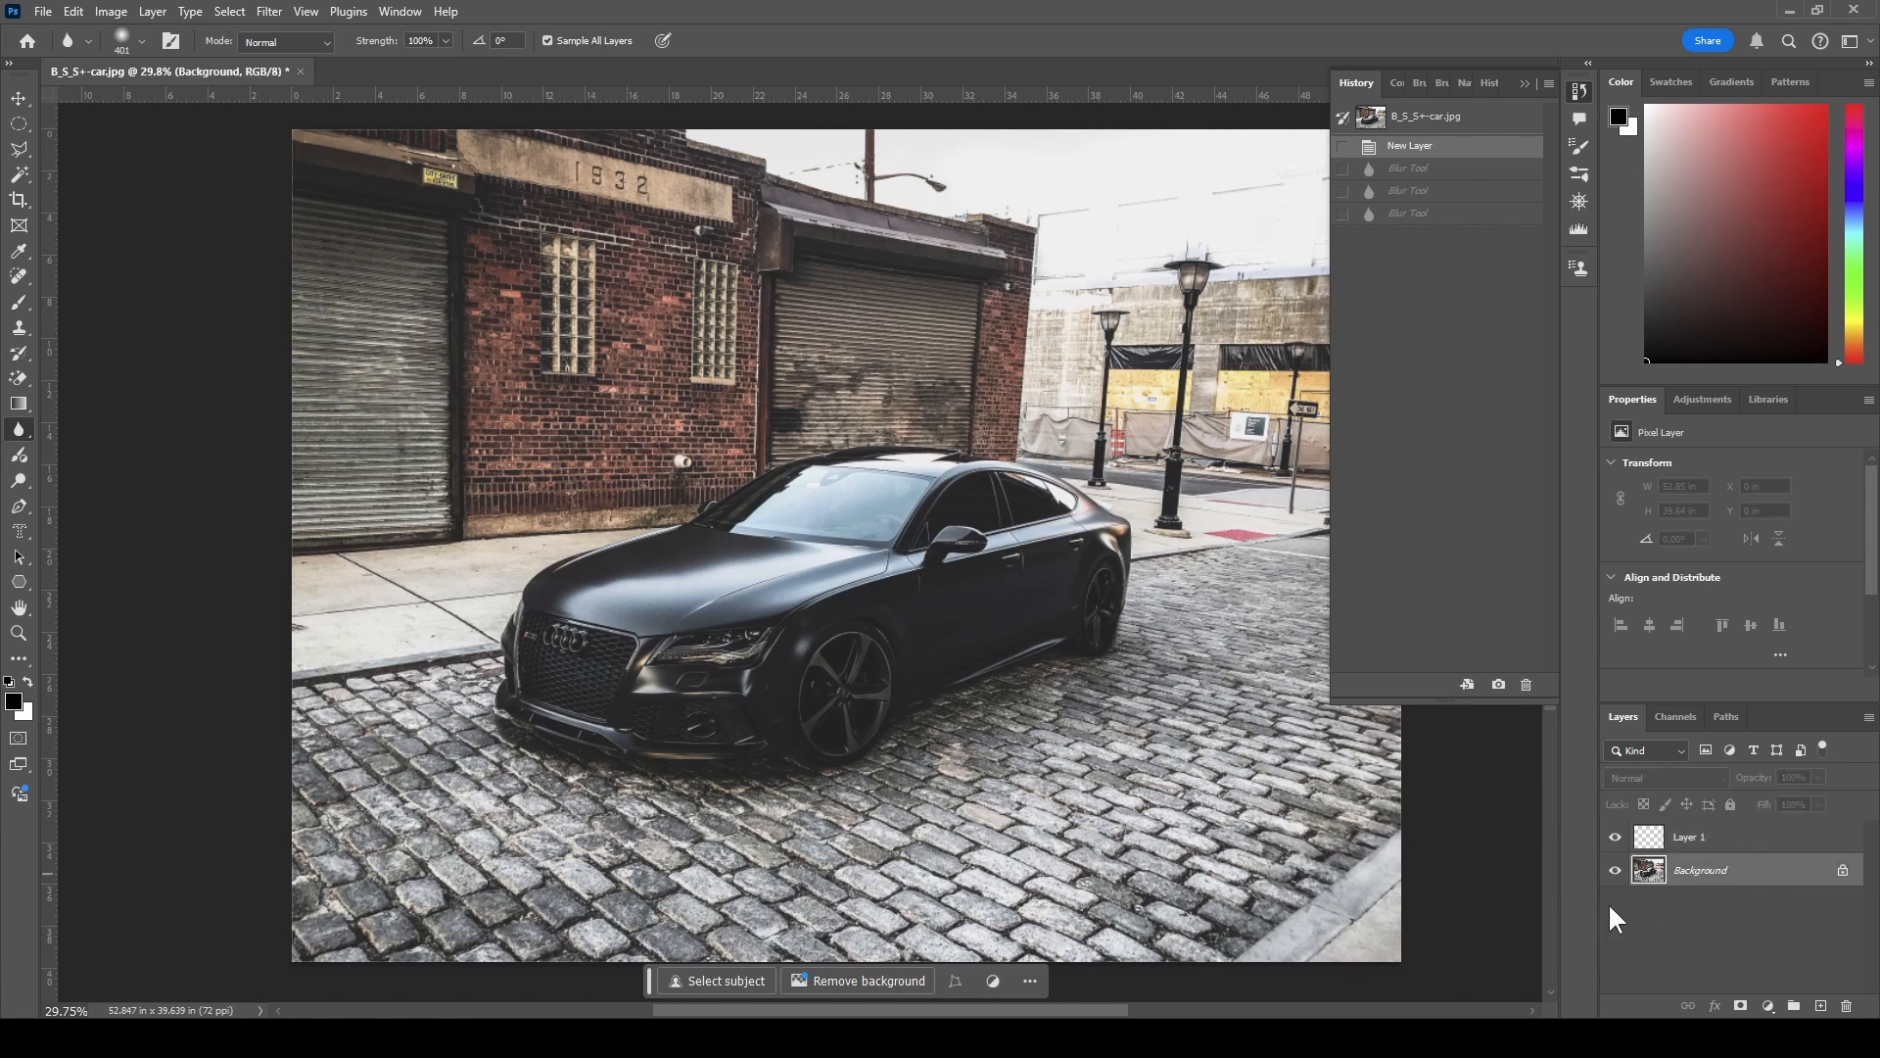
click(1753, 839)
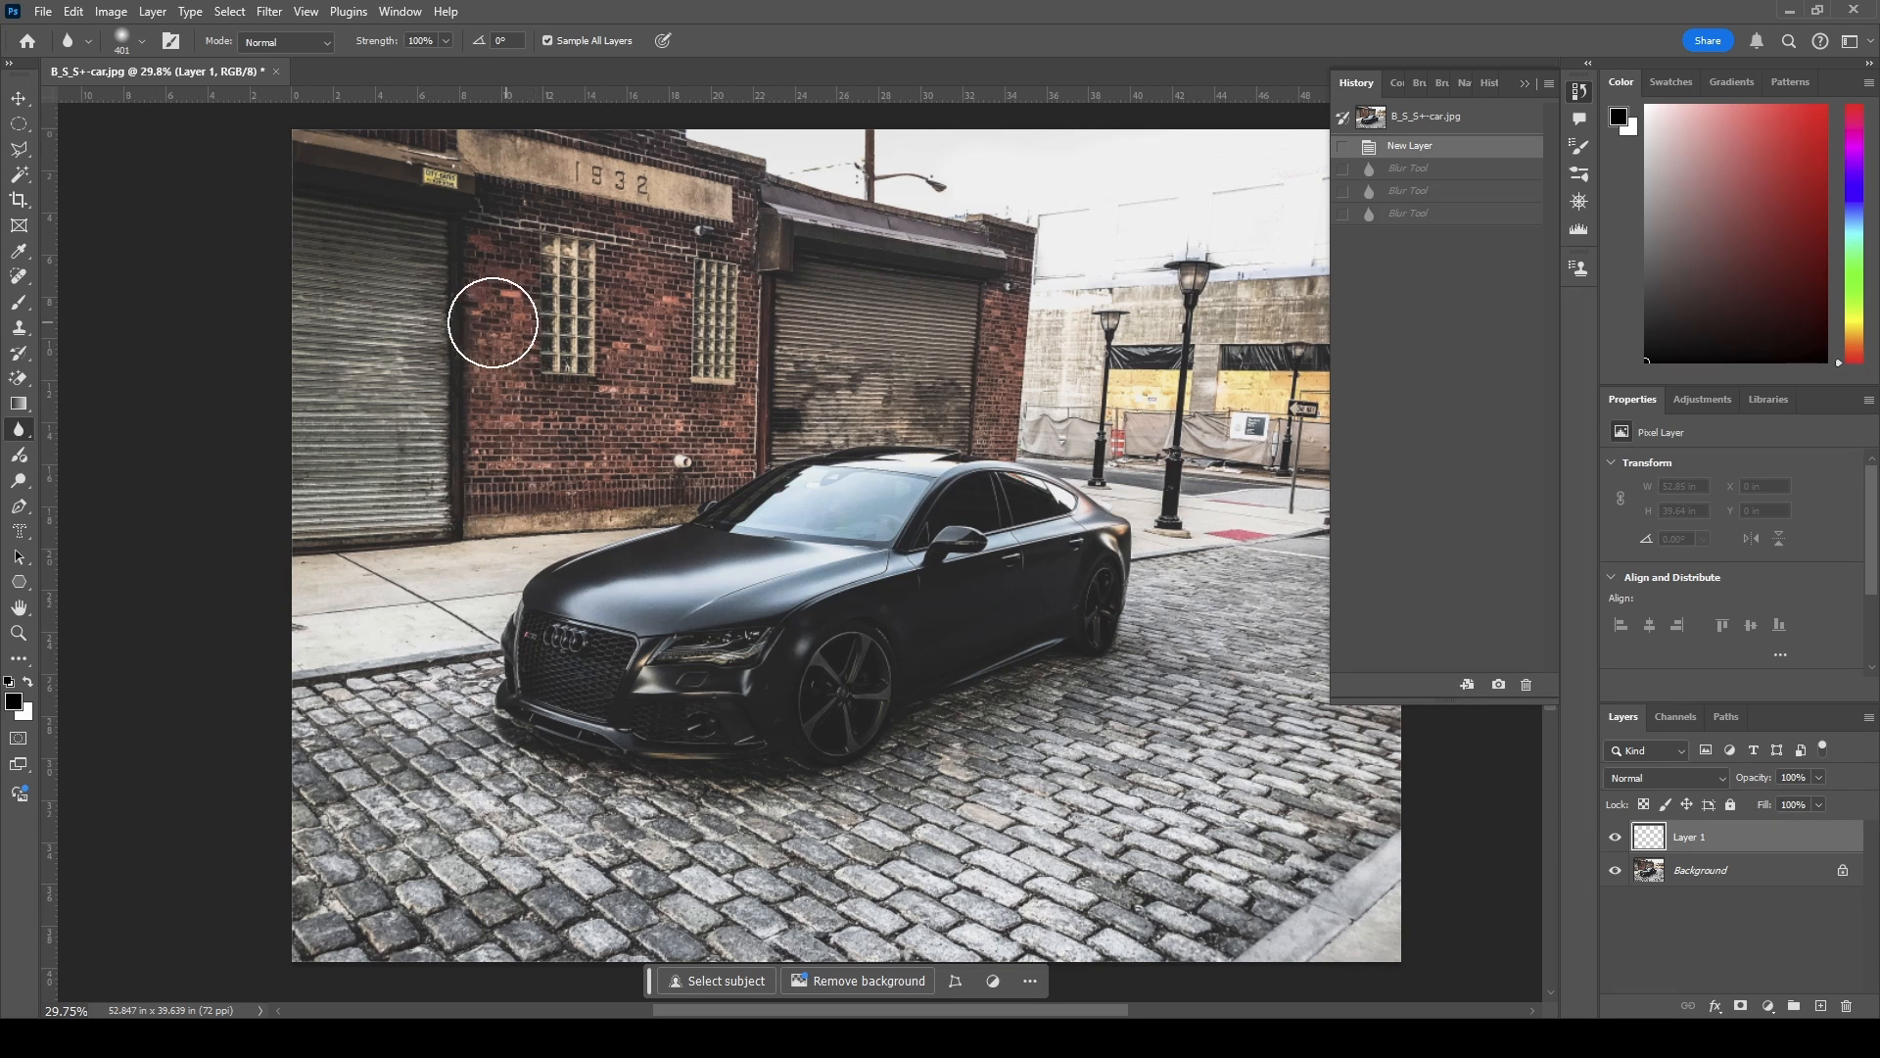
- Set the blur brush size to about 511 px and blur the brick building behind the car on Layer 1
click(142, 41)
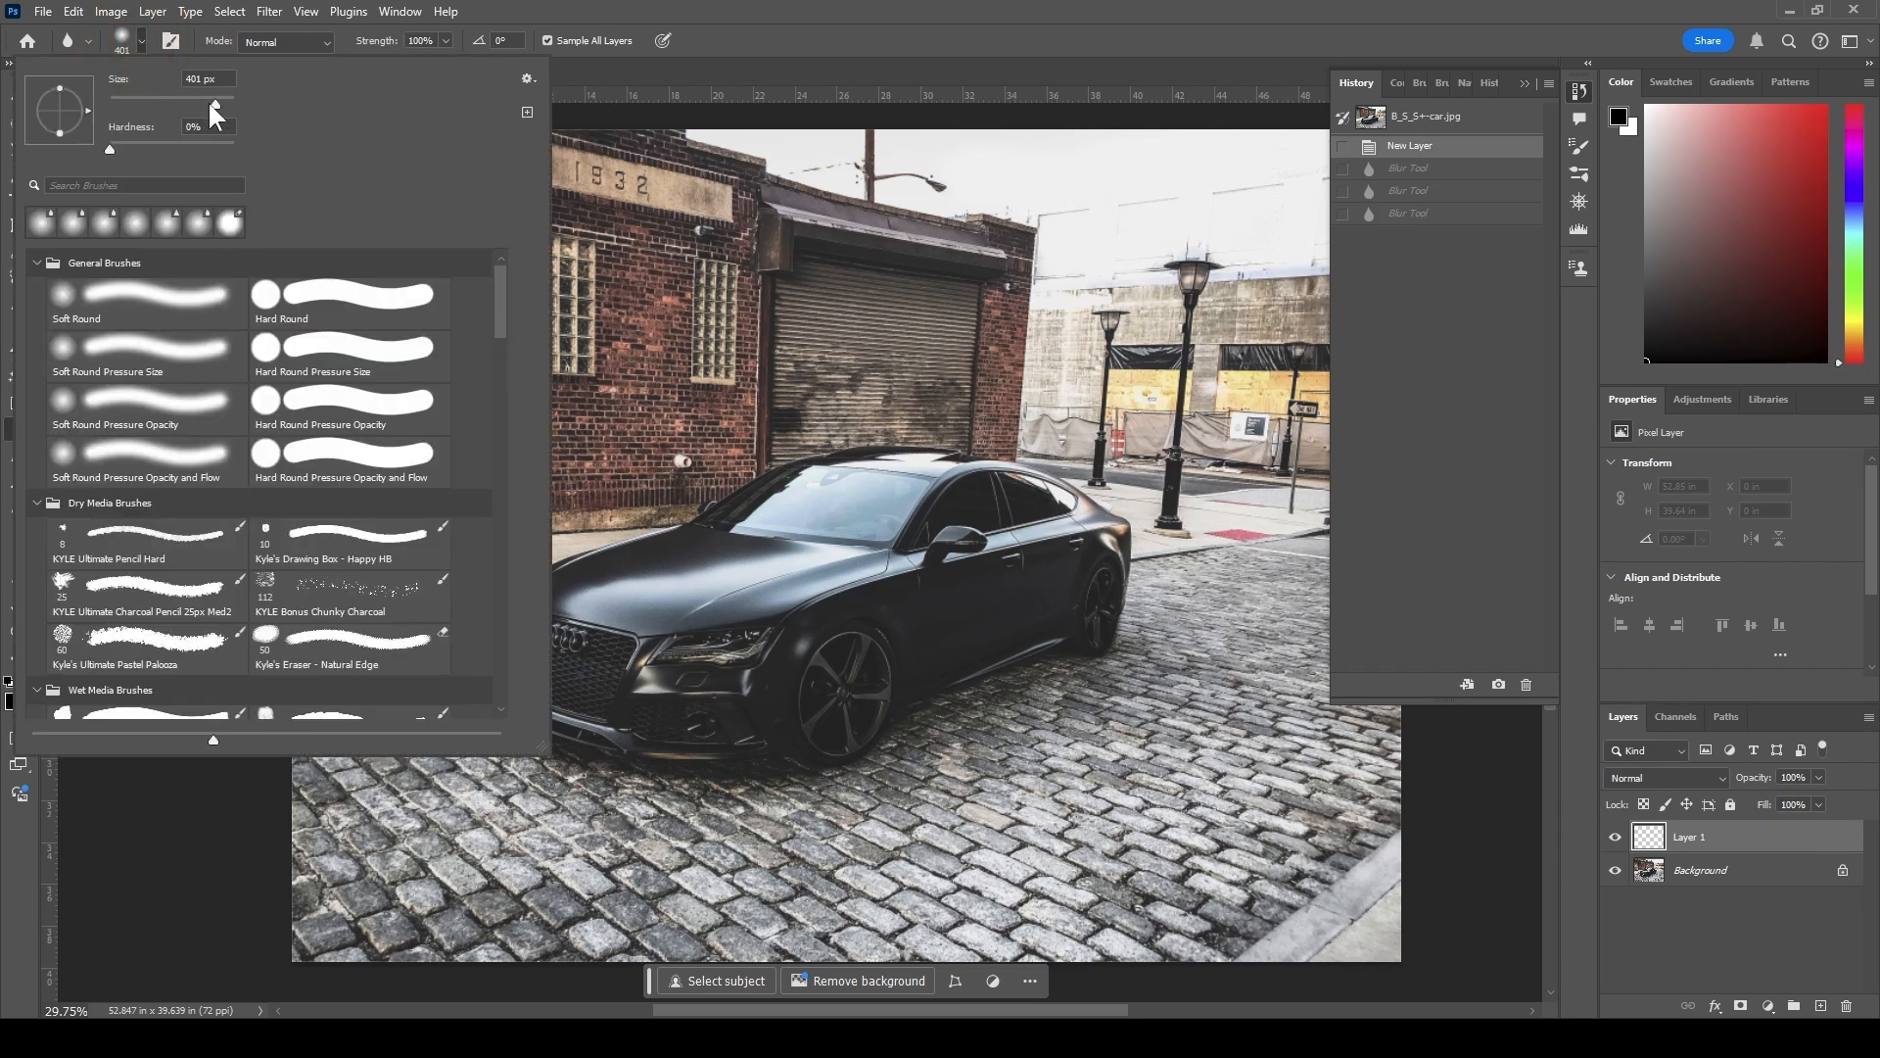
drag(220, 101, 220, 102)
click(837, 3)
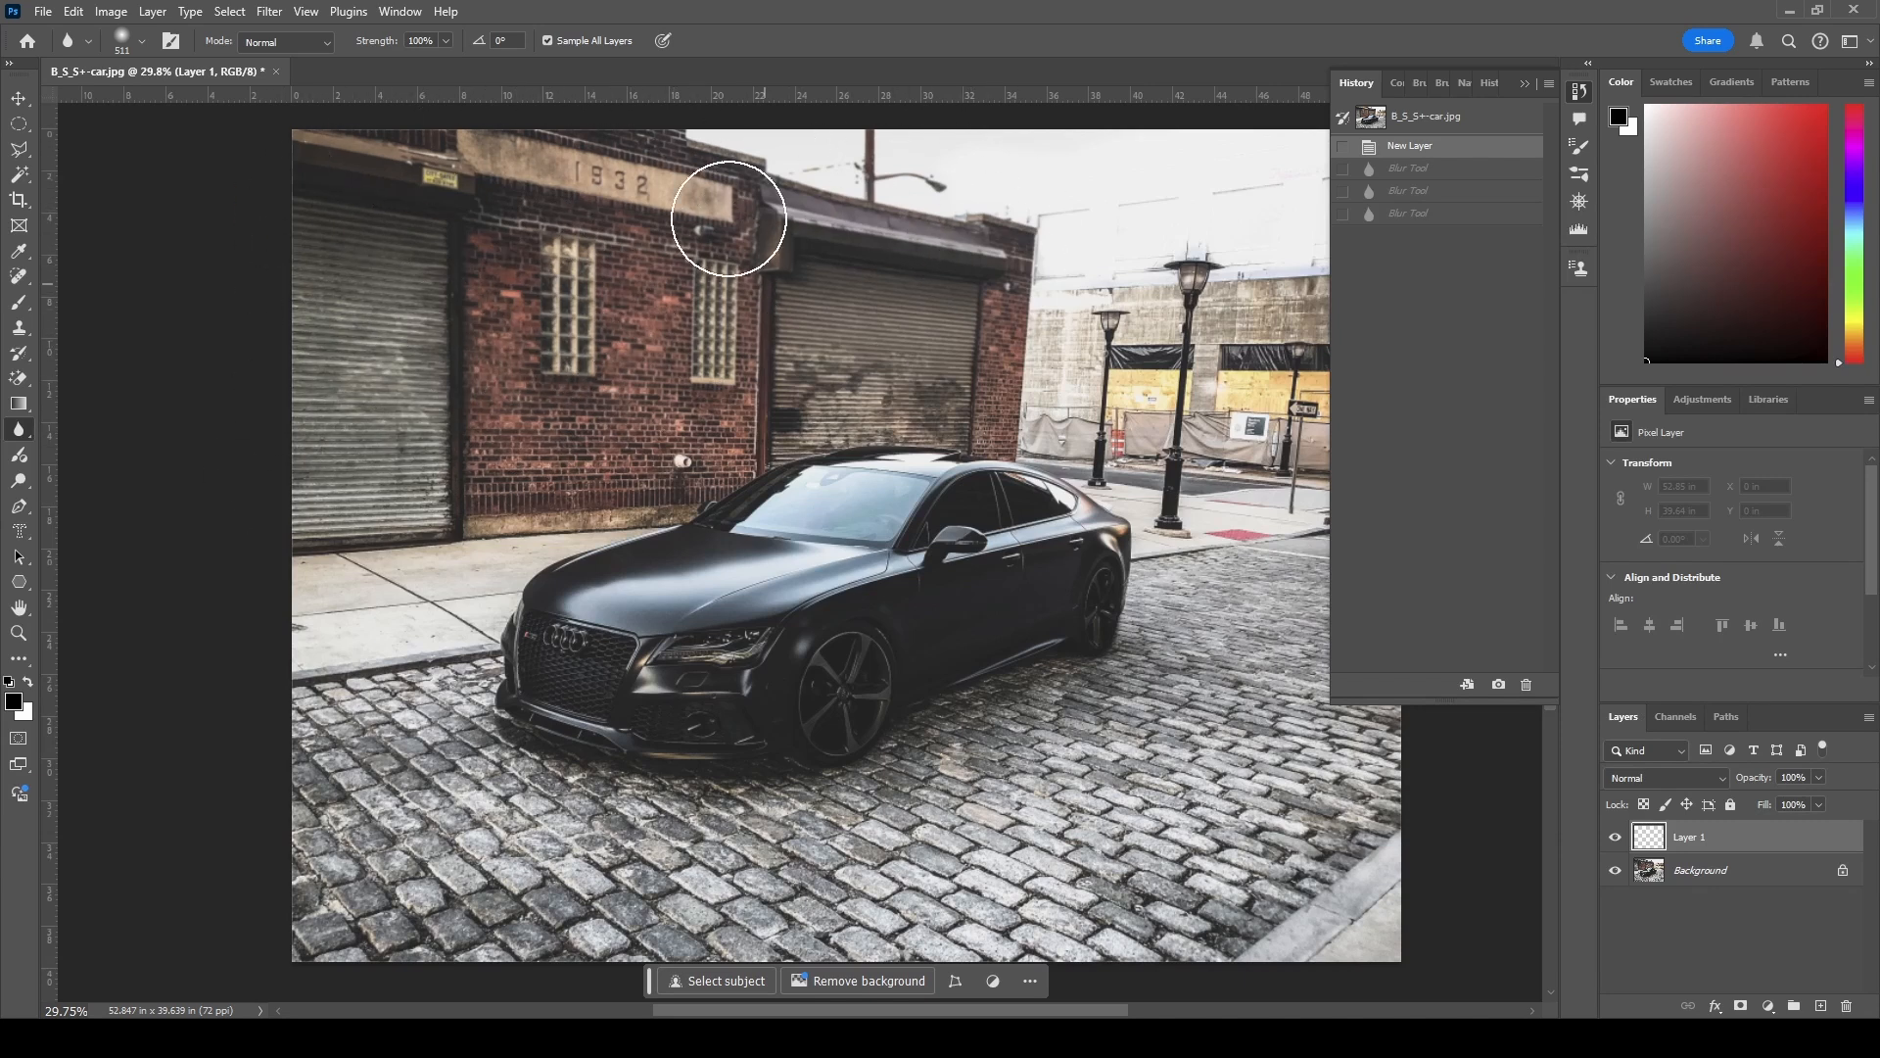
click(635, 148)
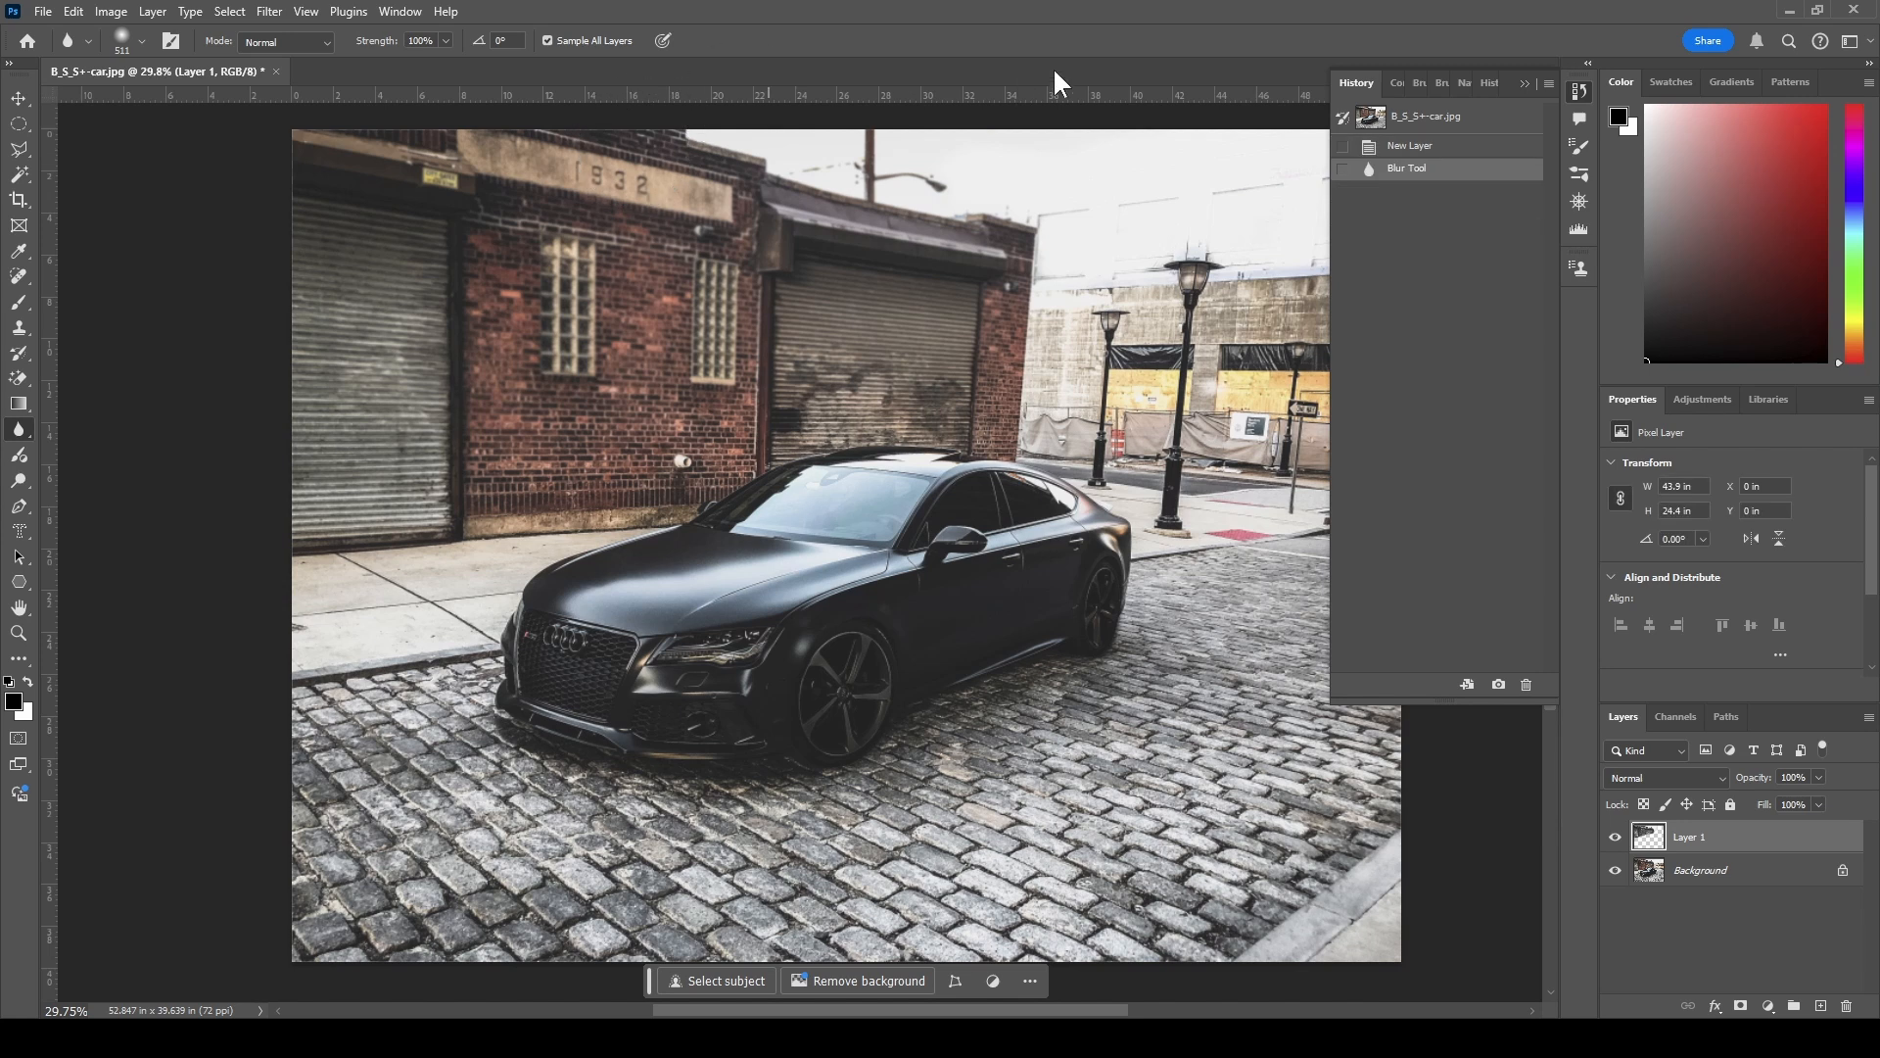
- Compare the brick building before and after blurring, using the history states and Layer 1's visibility
click(1469, 149)
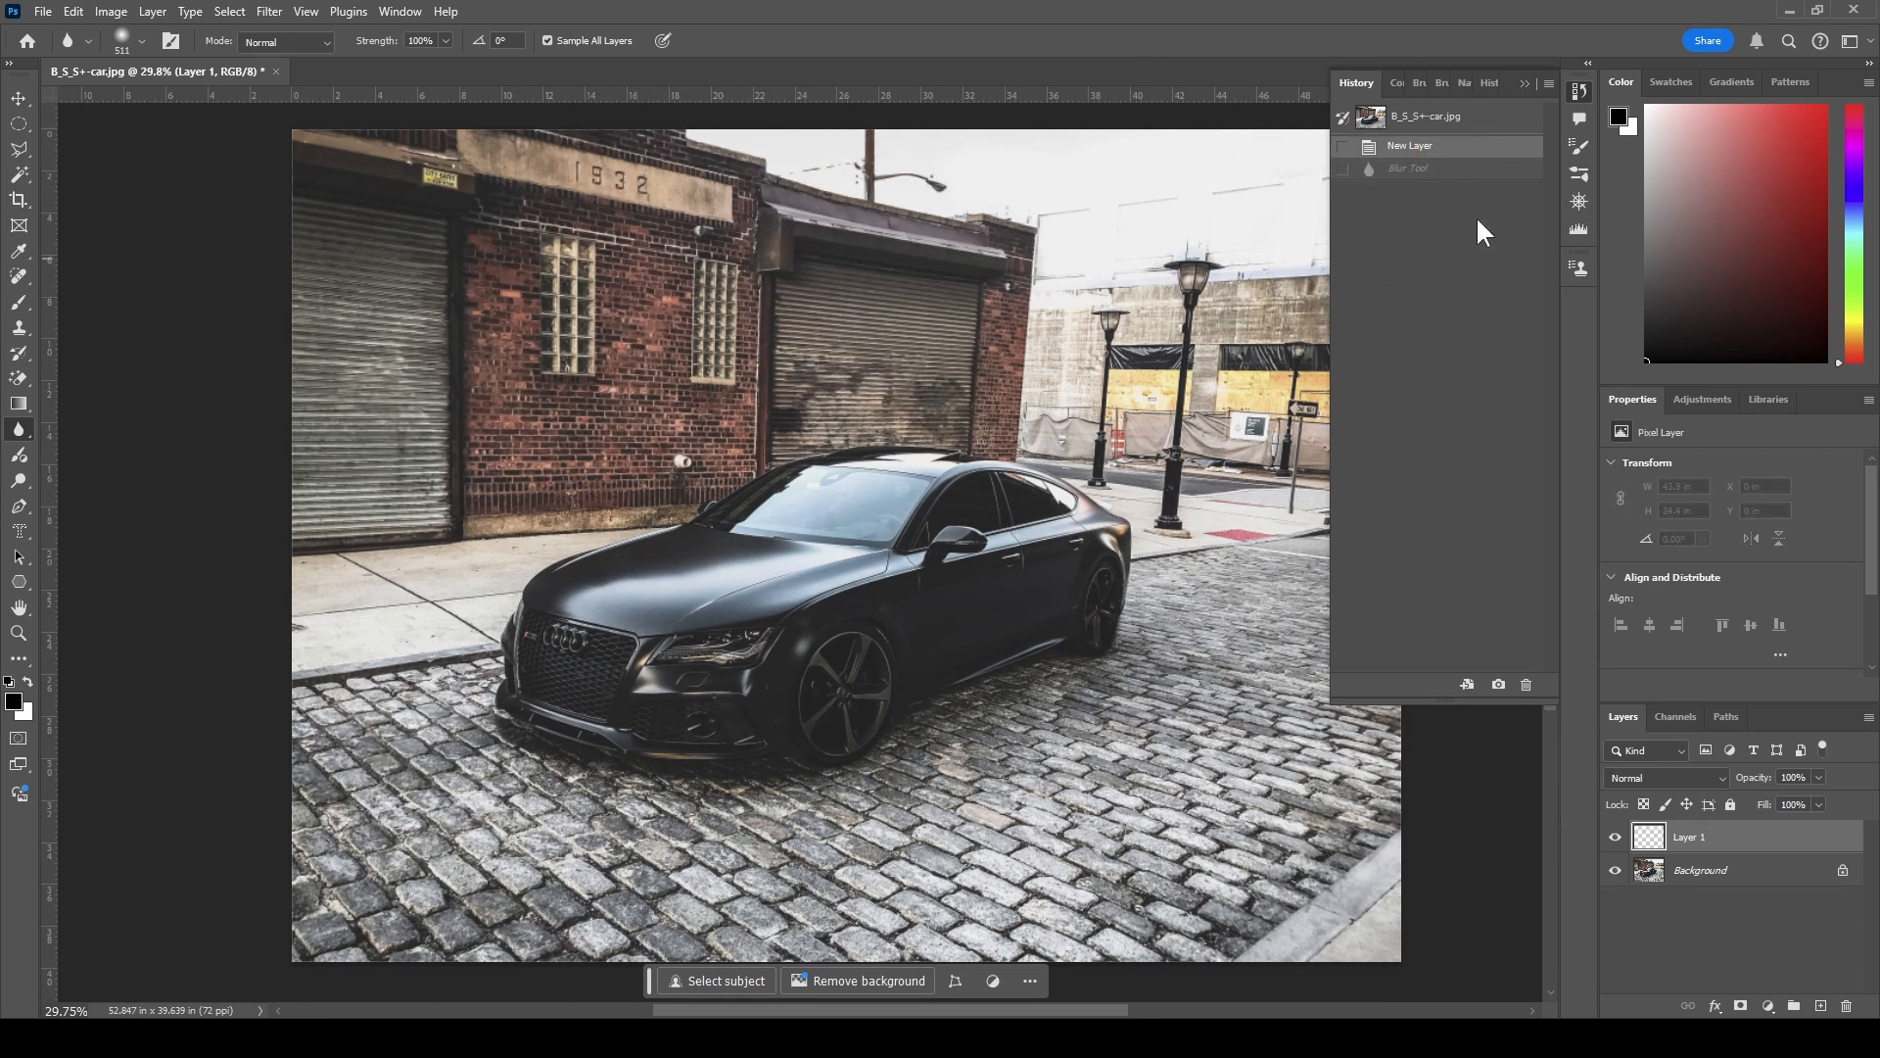
click(1477, 169)
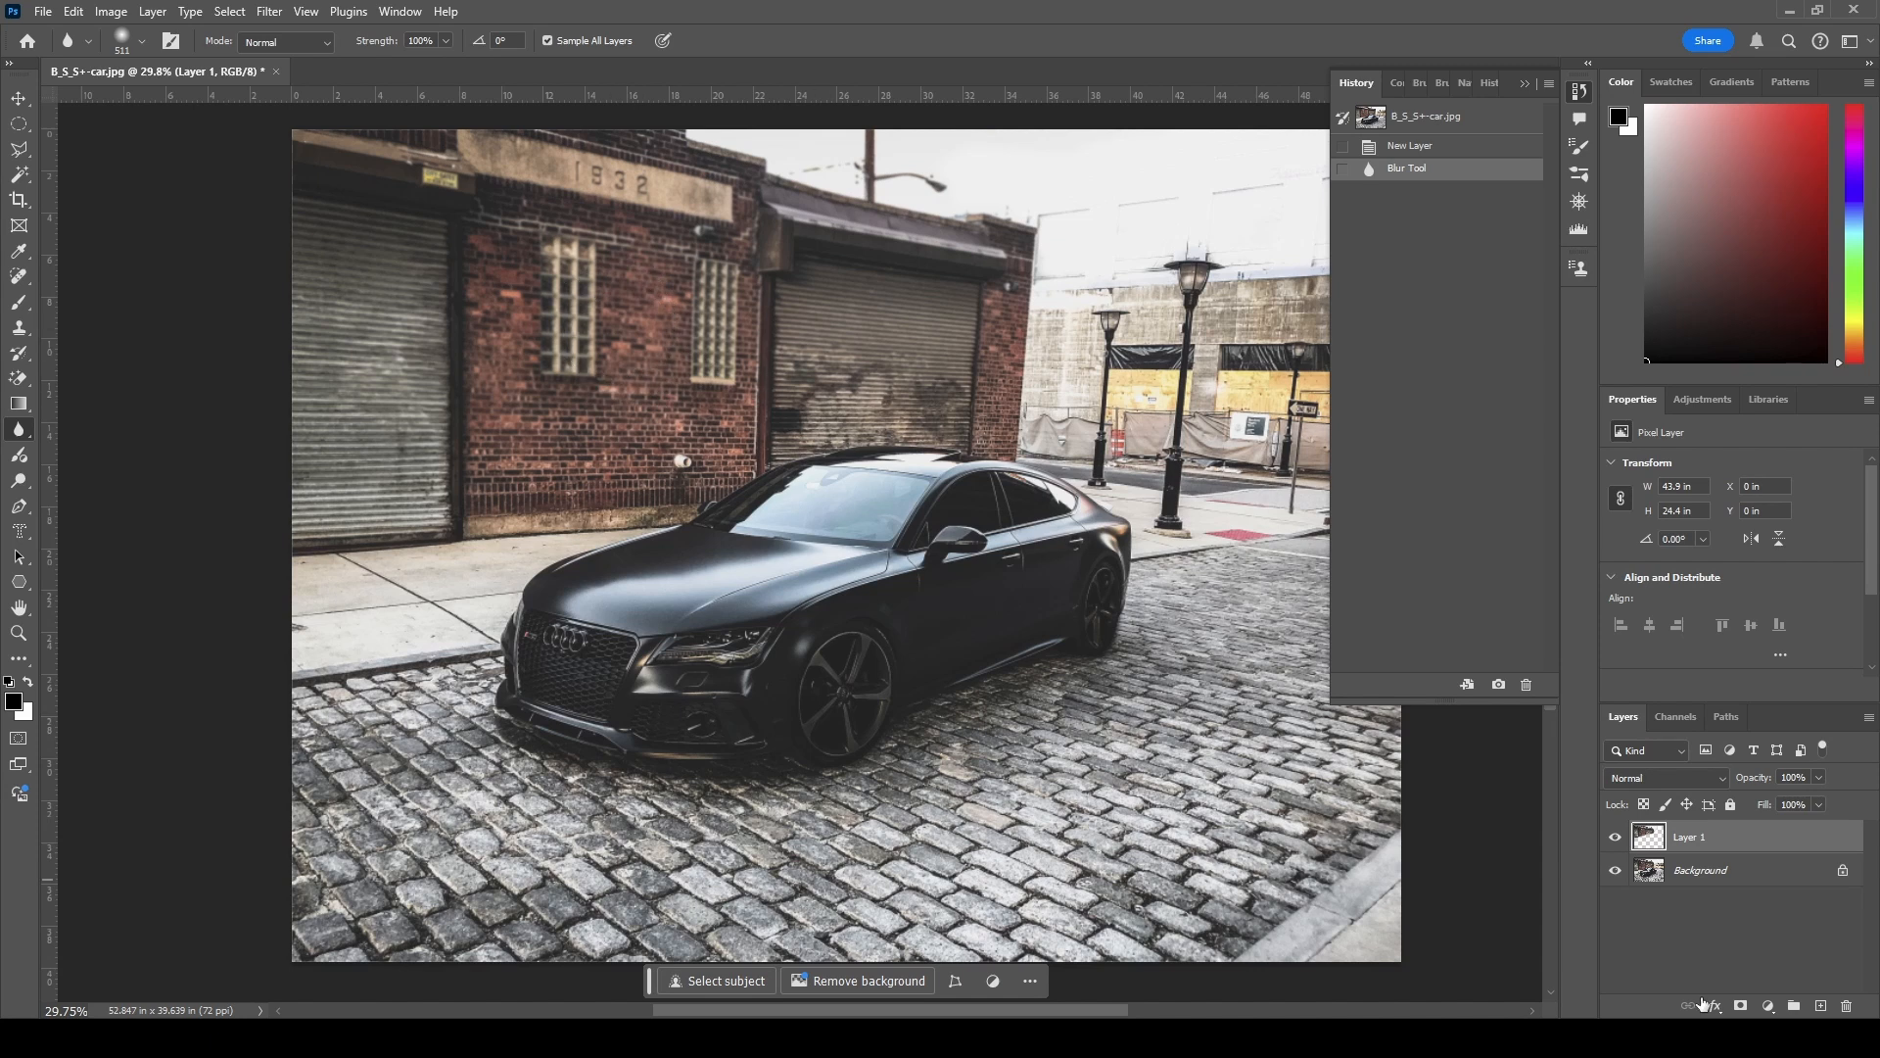
click(1616, 841)
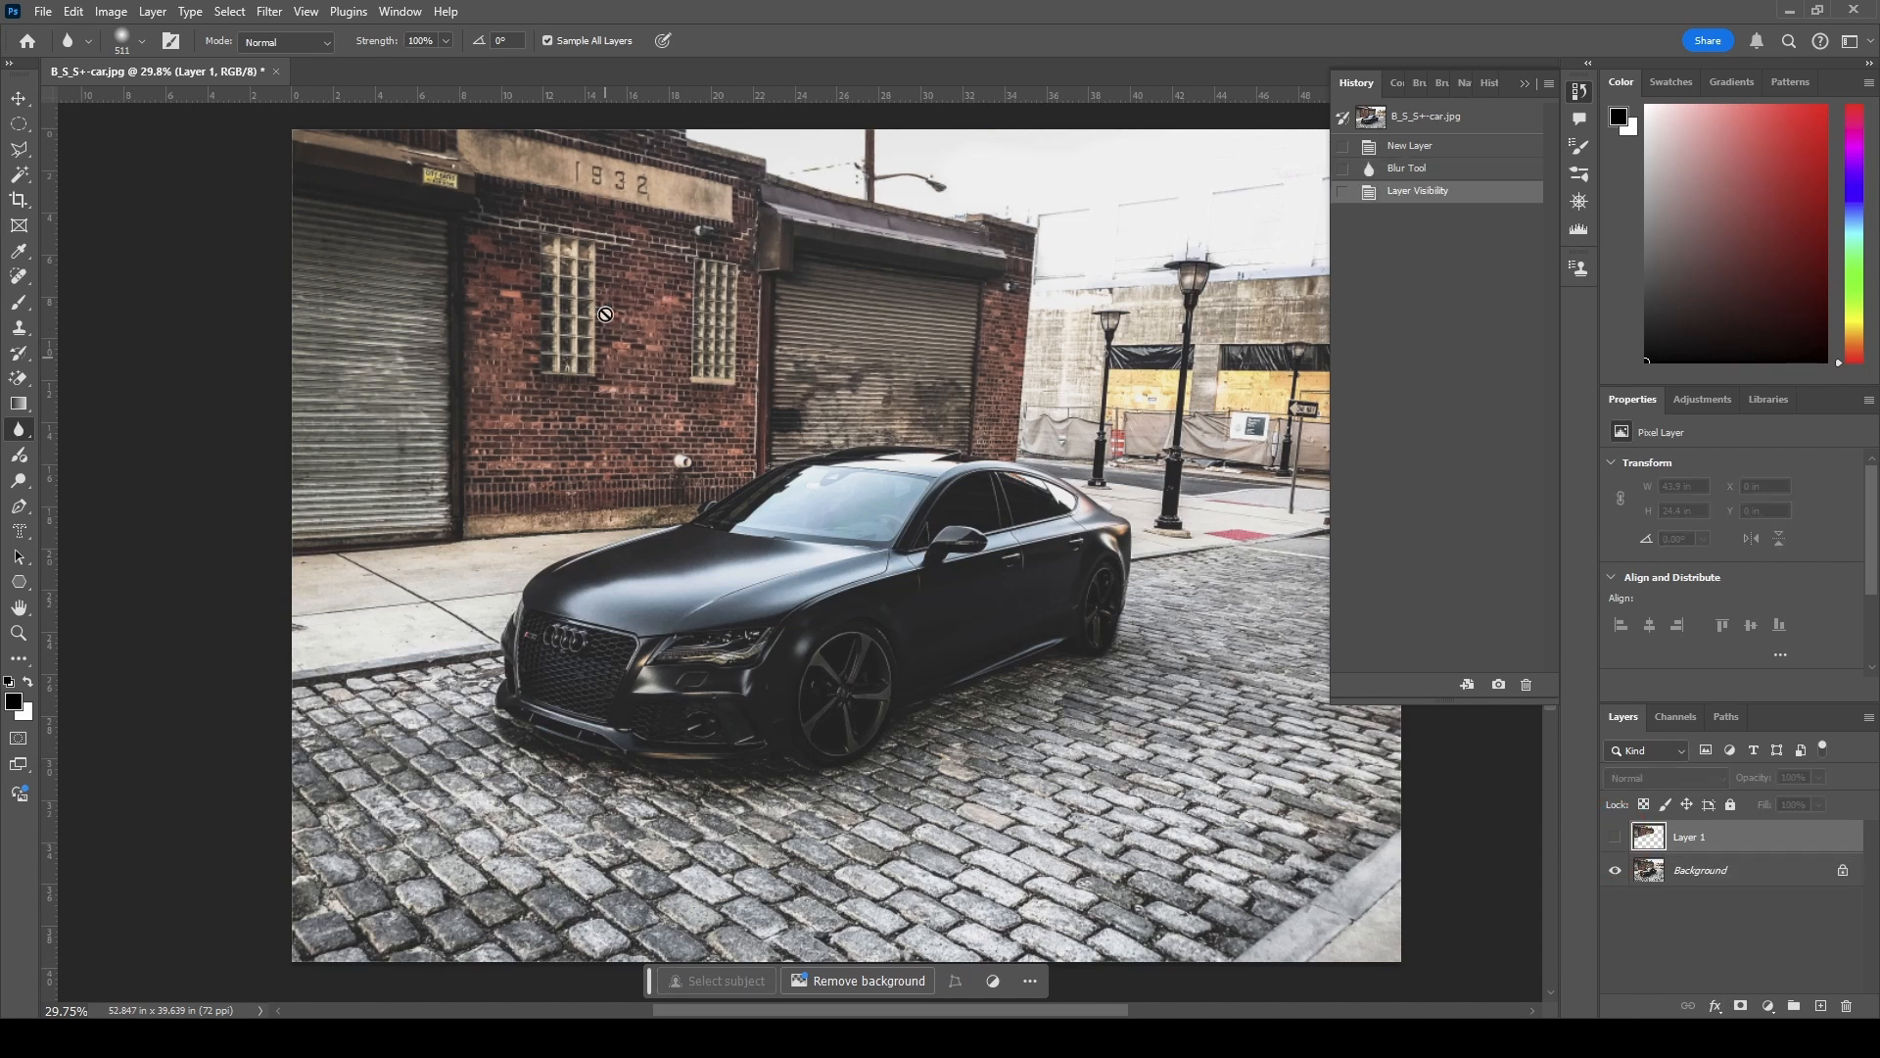
click(1615, 837)
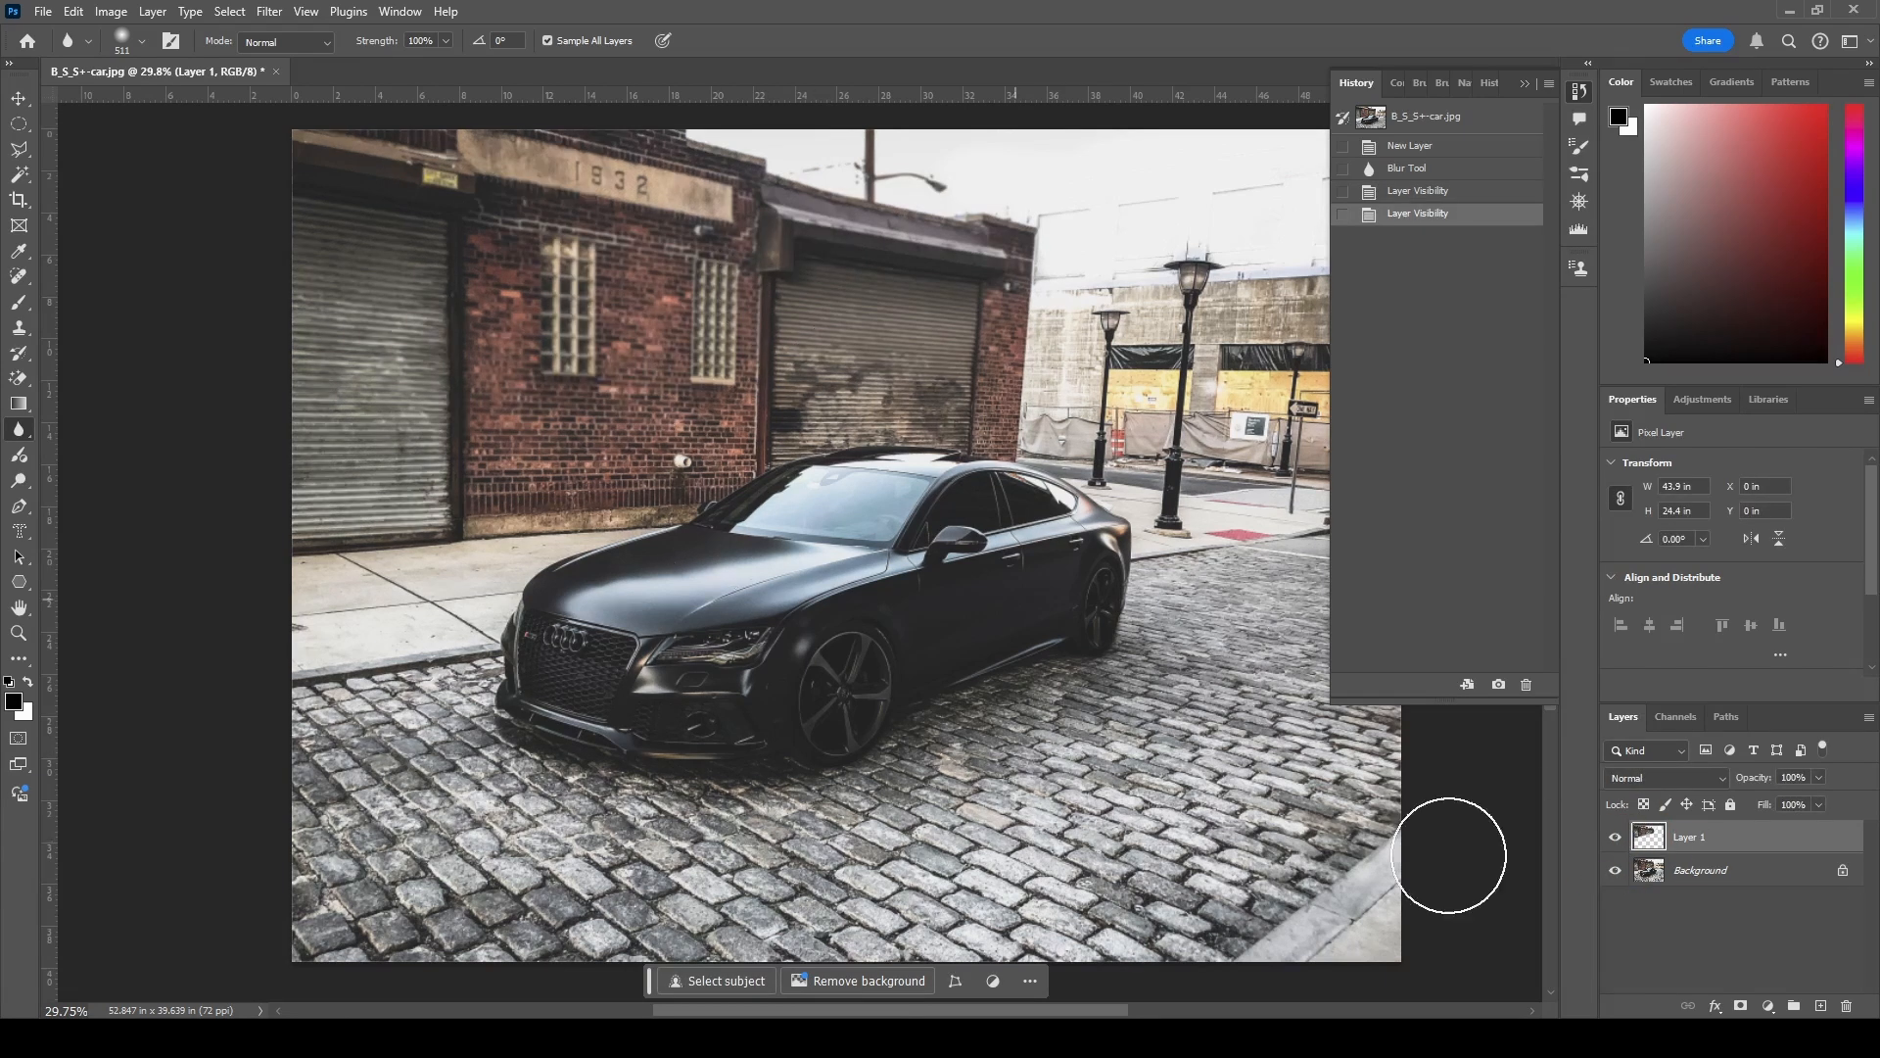
- Examine the blurred pixels on Layer 1 in isolation from the Background, then show both layers and make Layer 1 active
click(1614, 869)
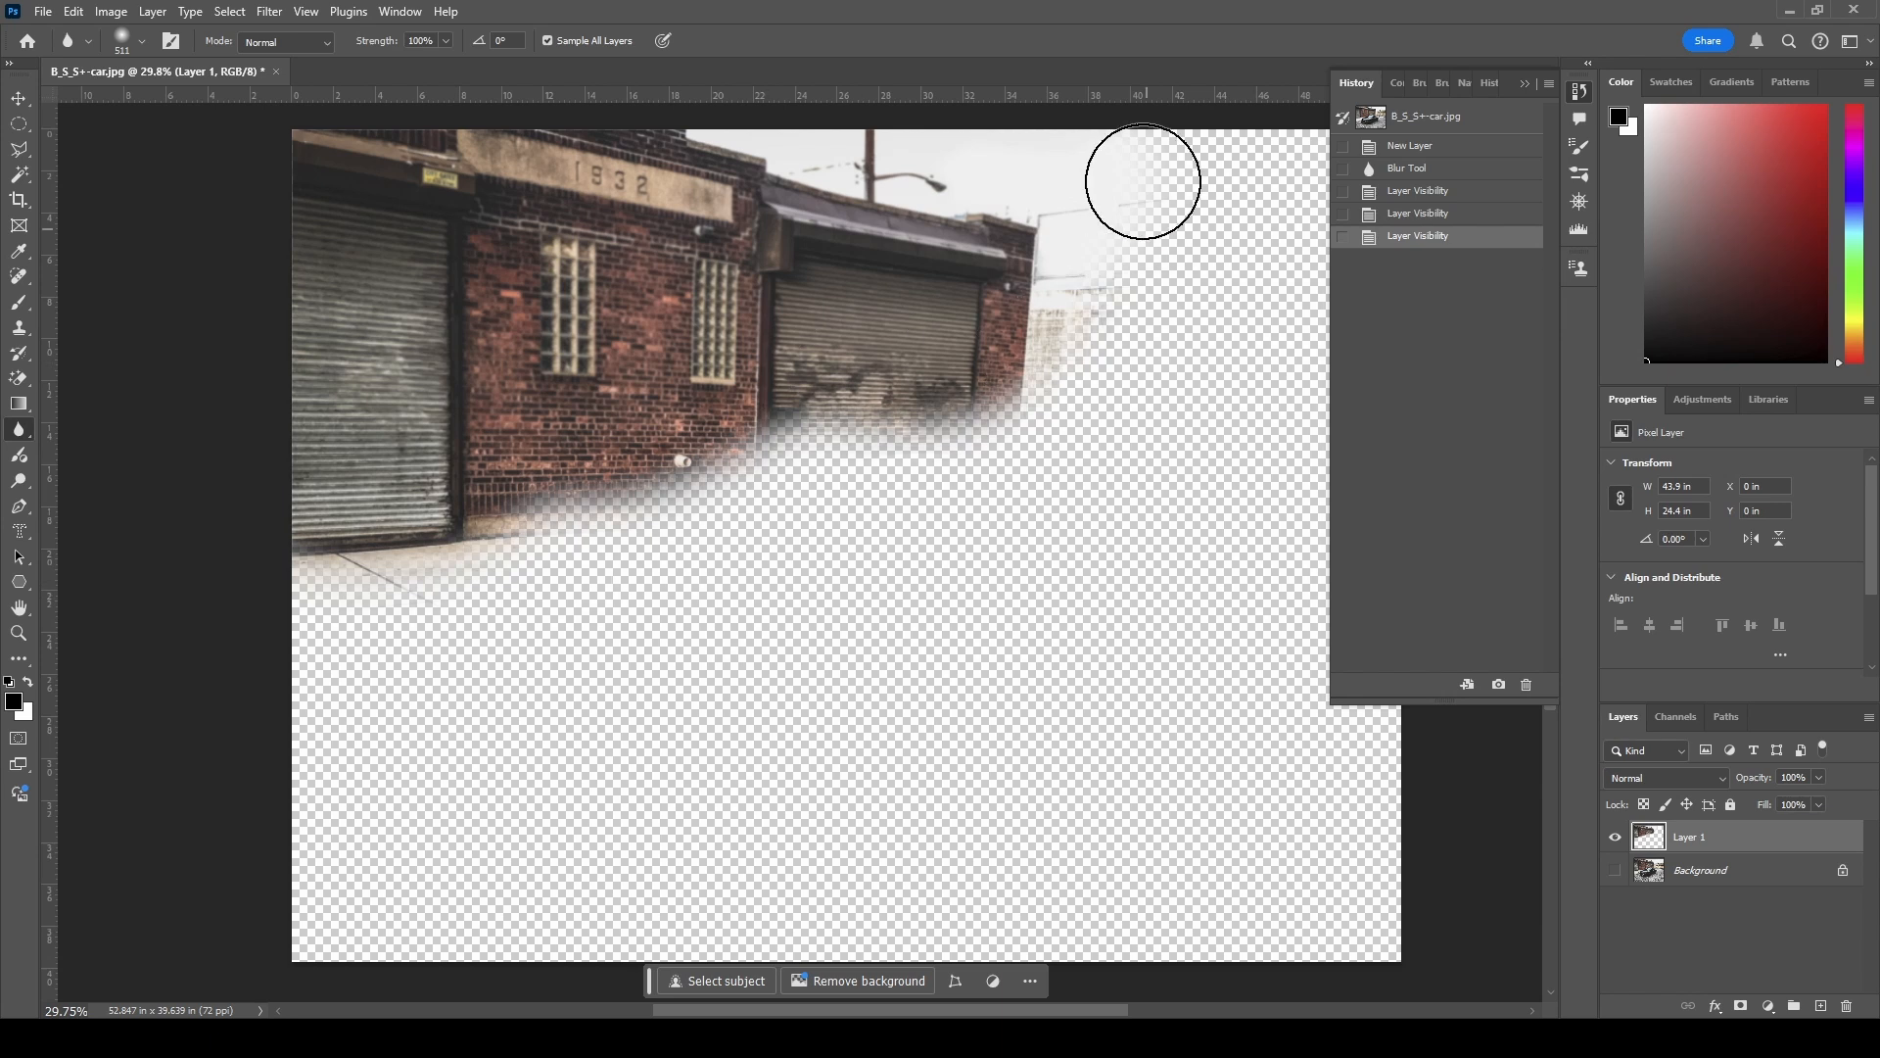
click(1615, 870)
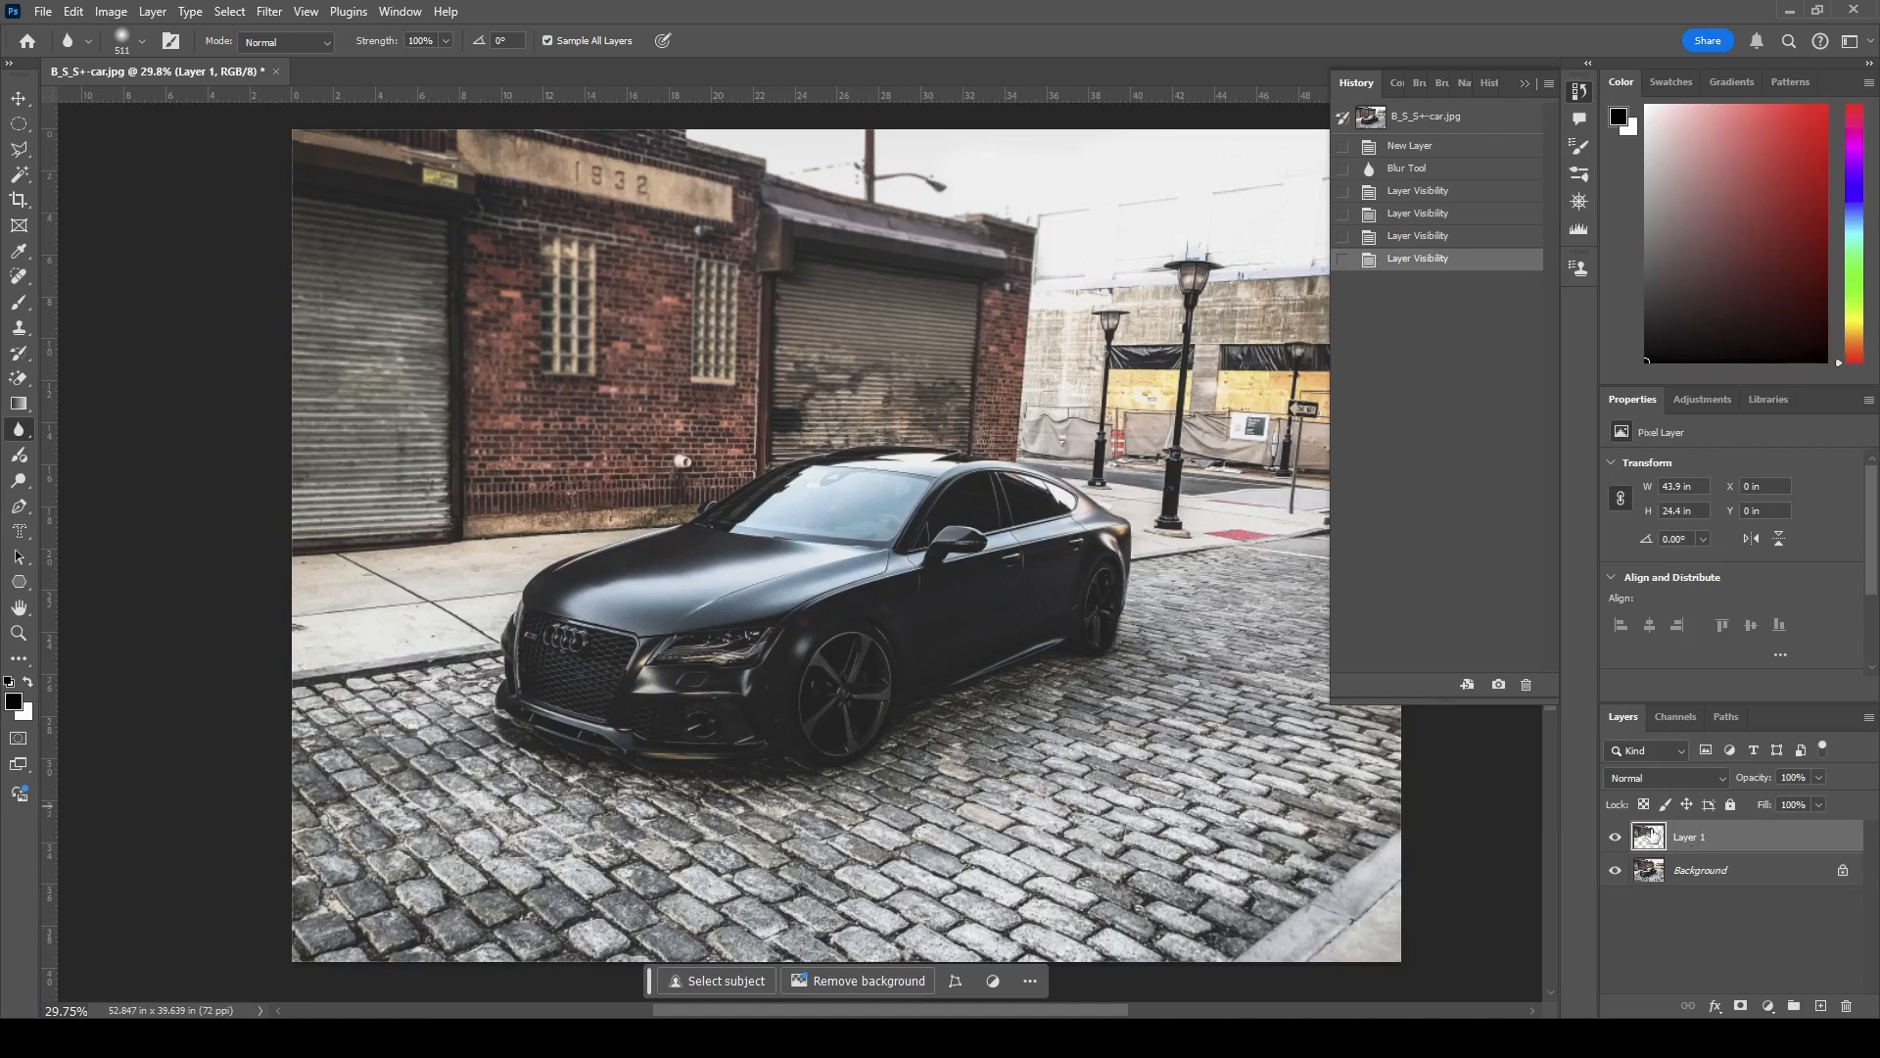
click(1616, 867)
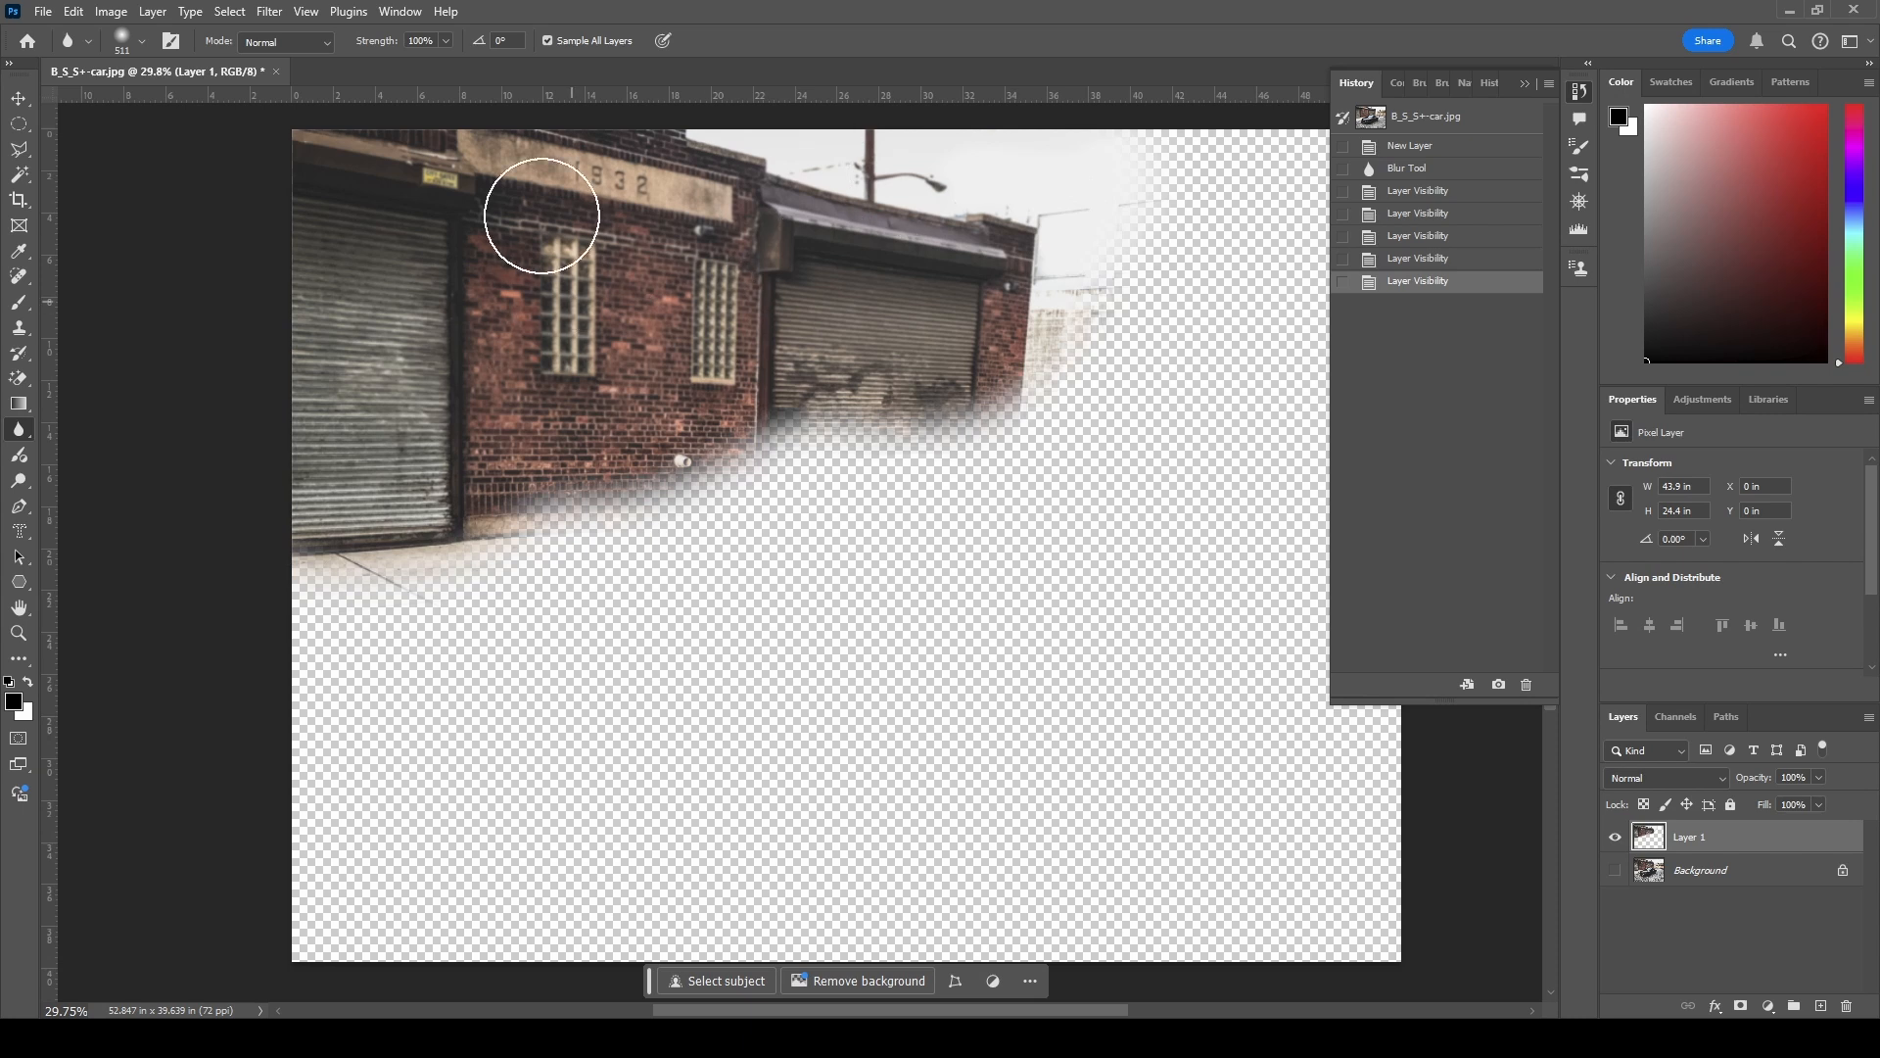
click(1616, 869)
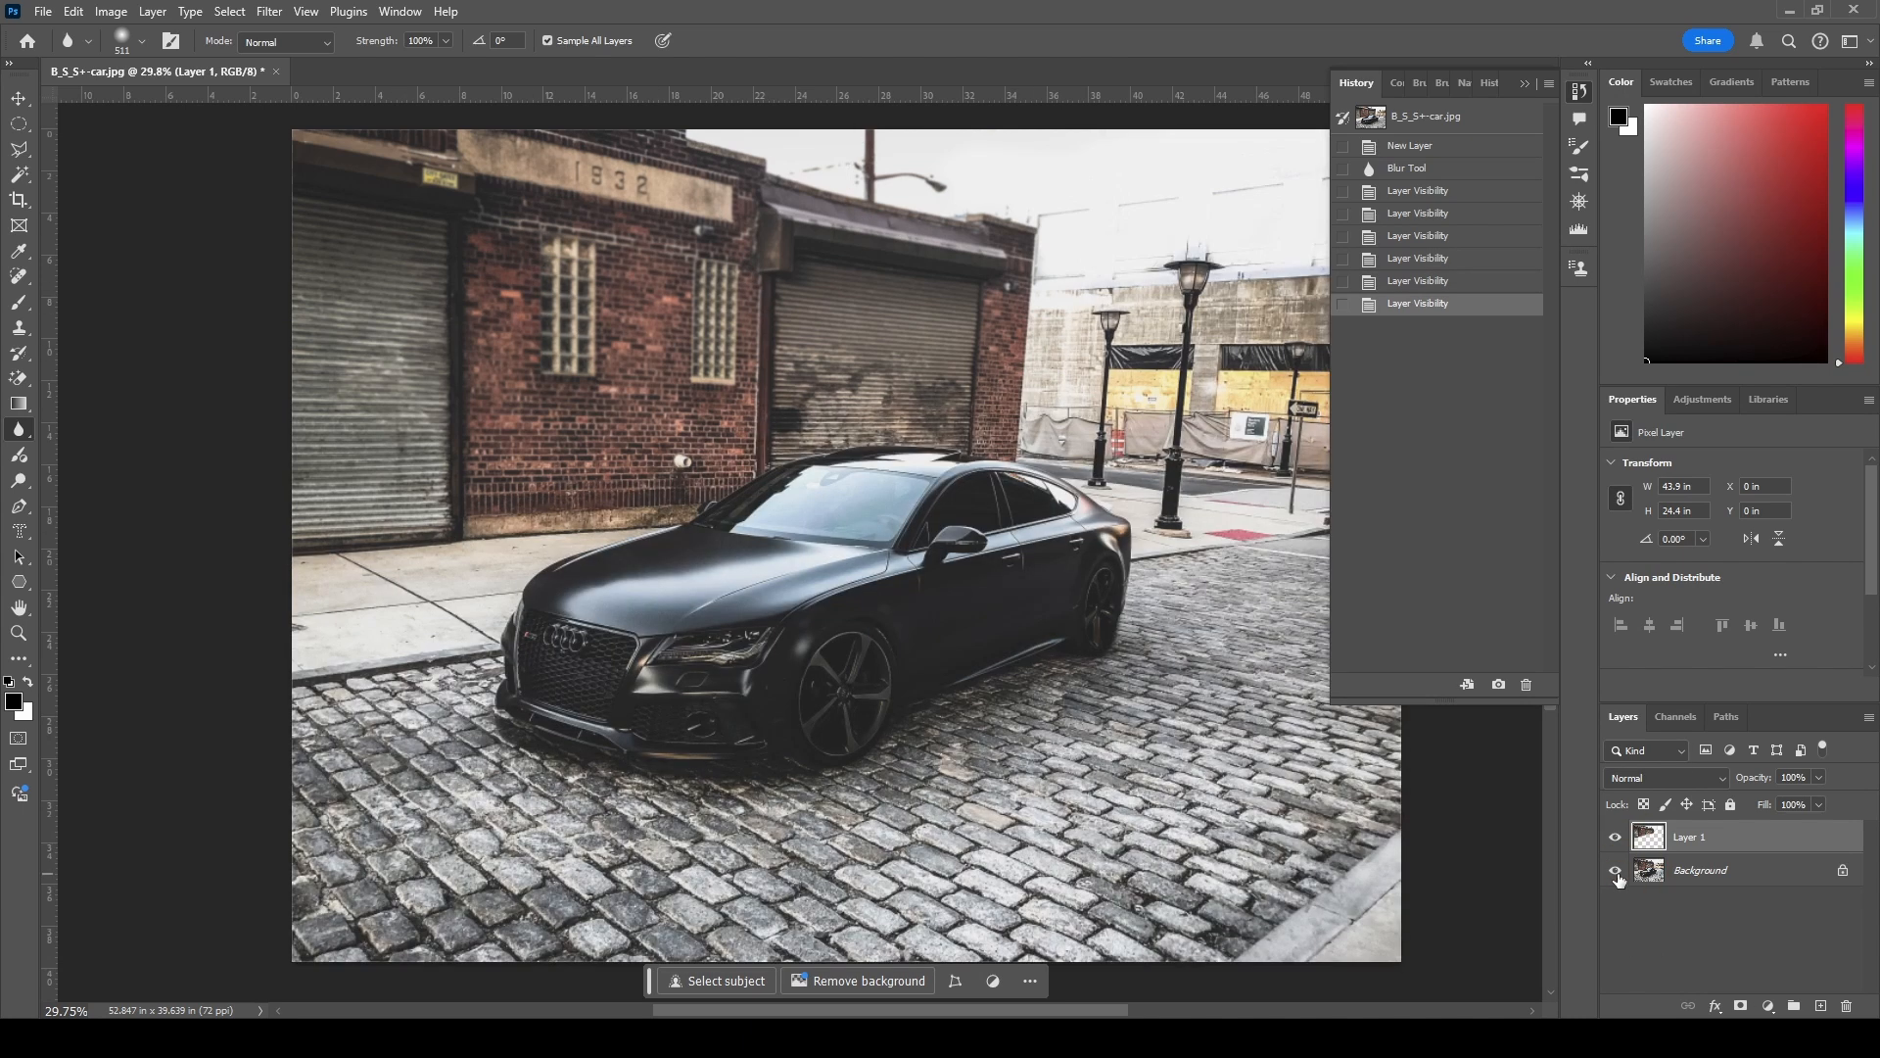
click(1616, 837)
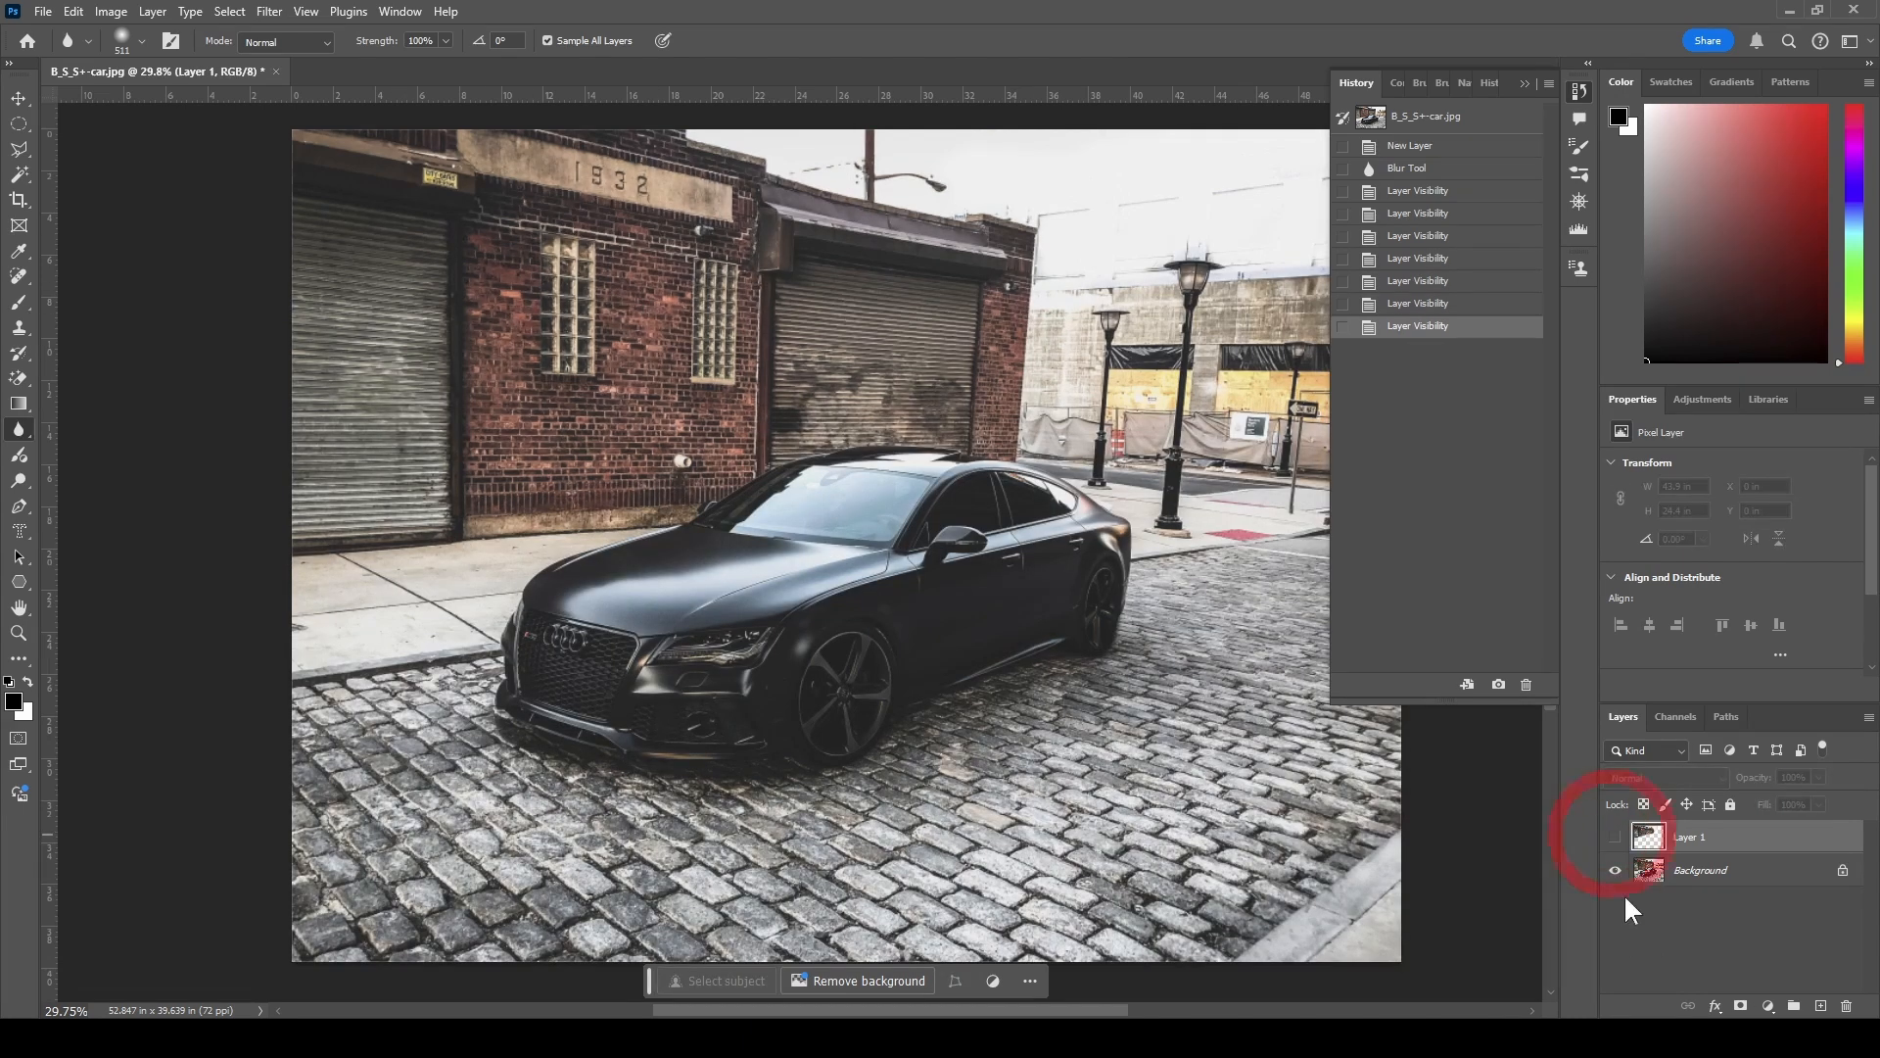
click(1723, 871)
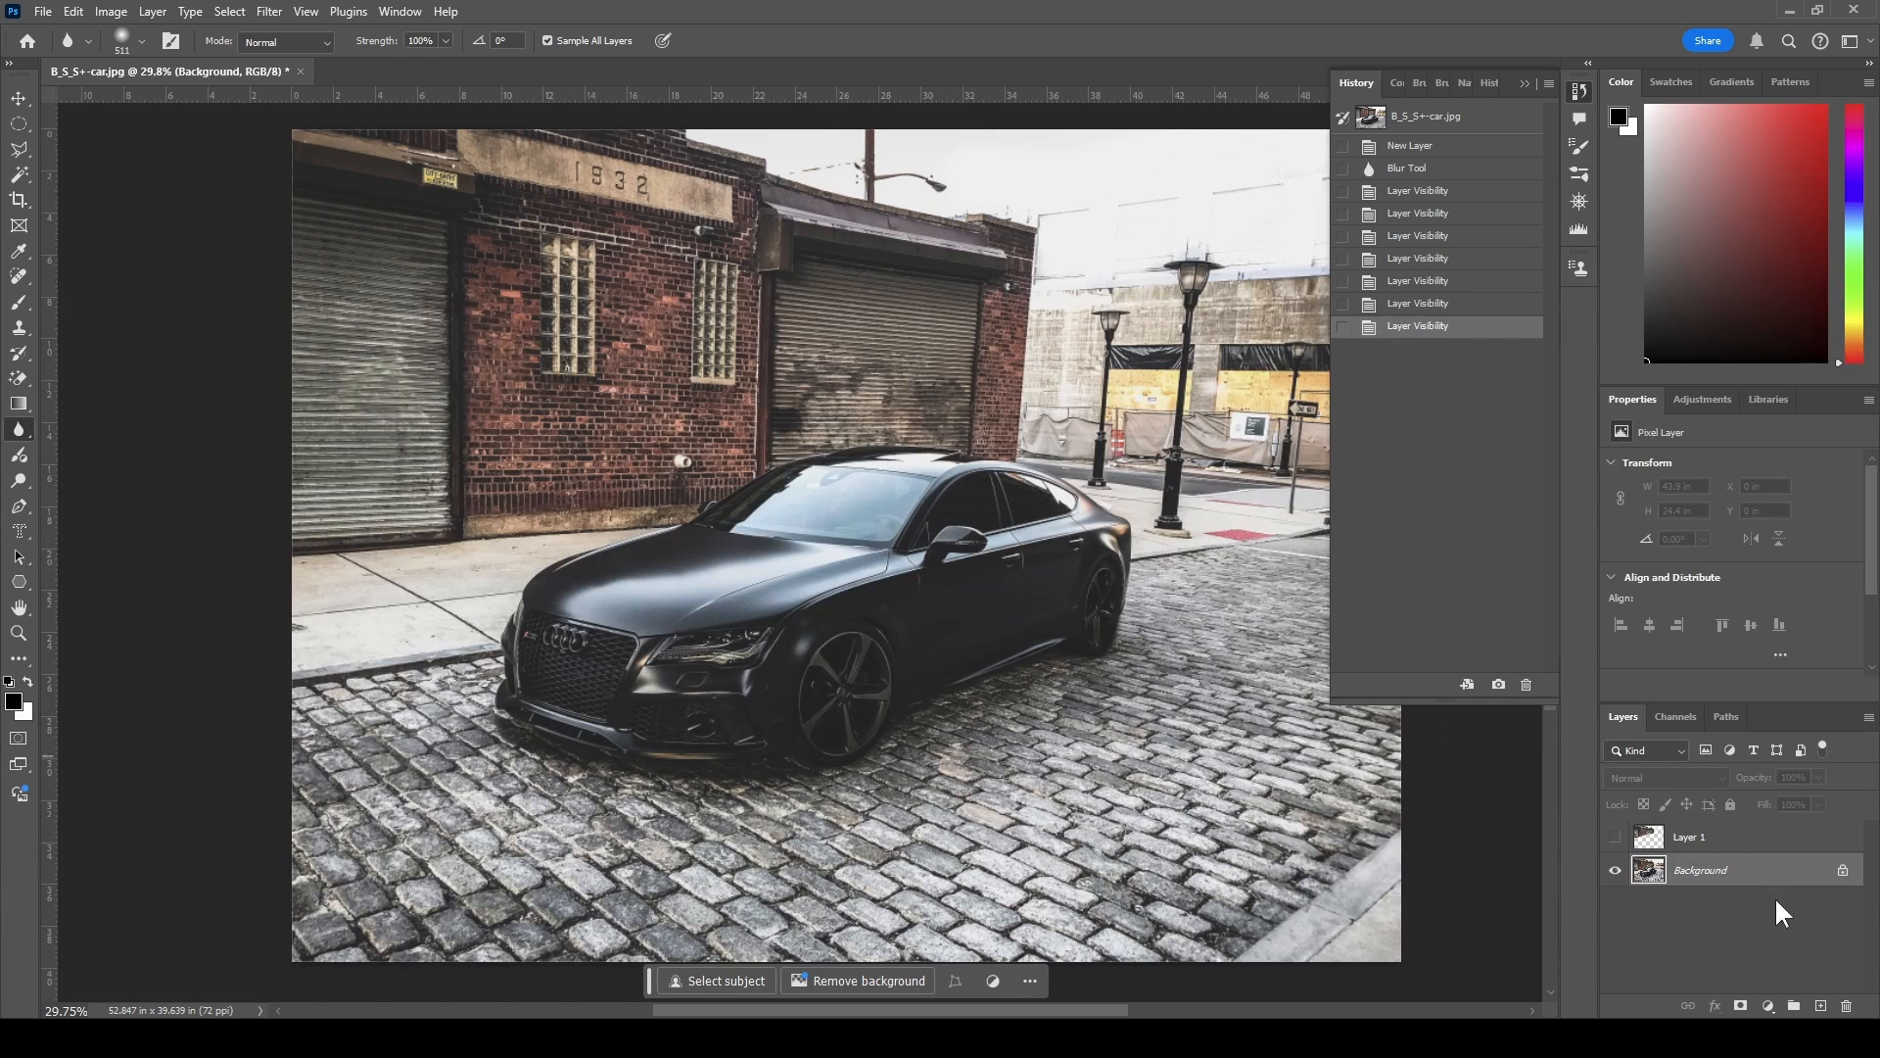
alt+click(1616, 839)
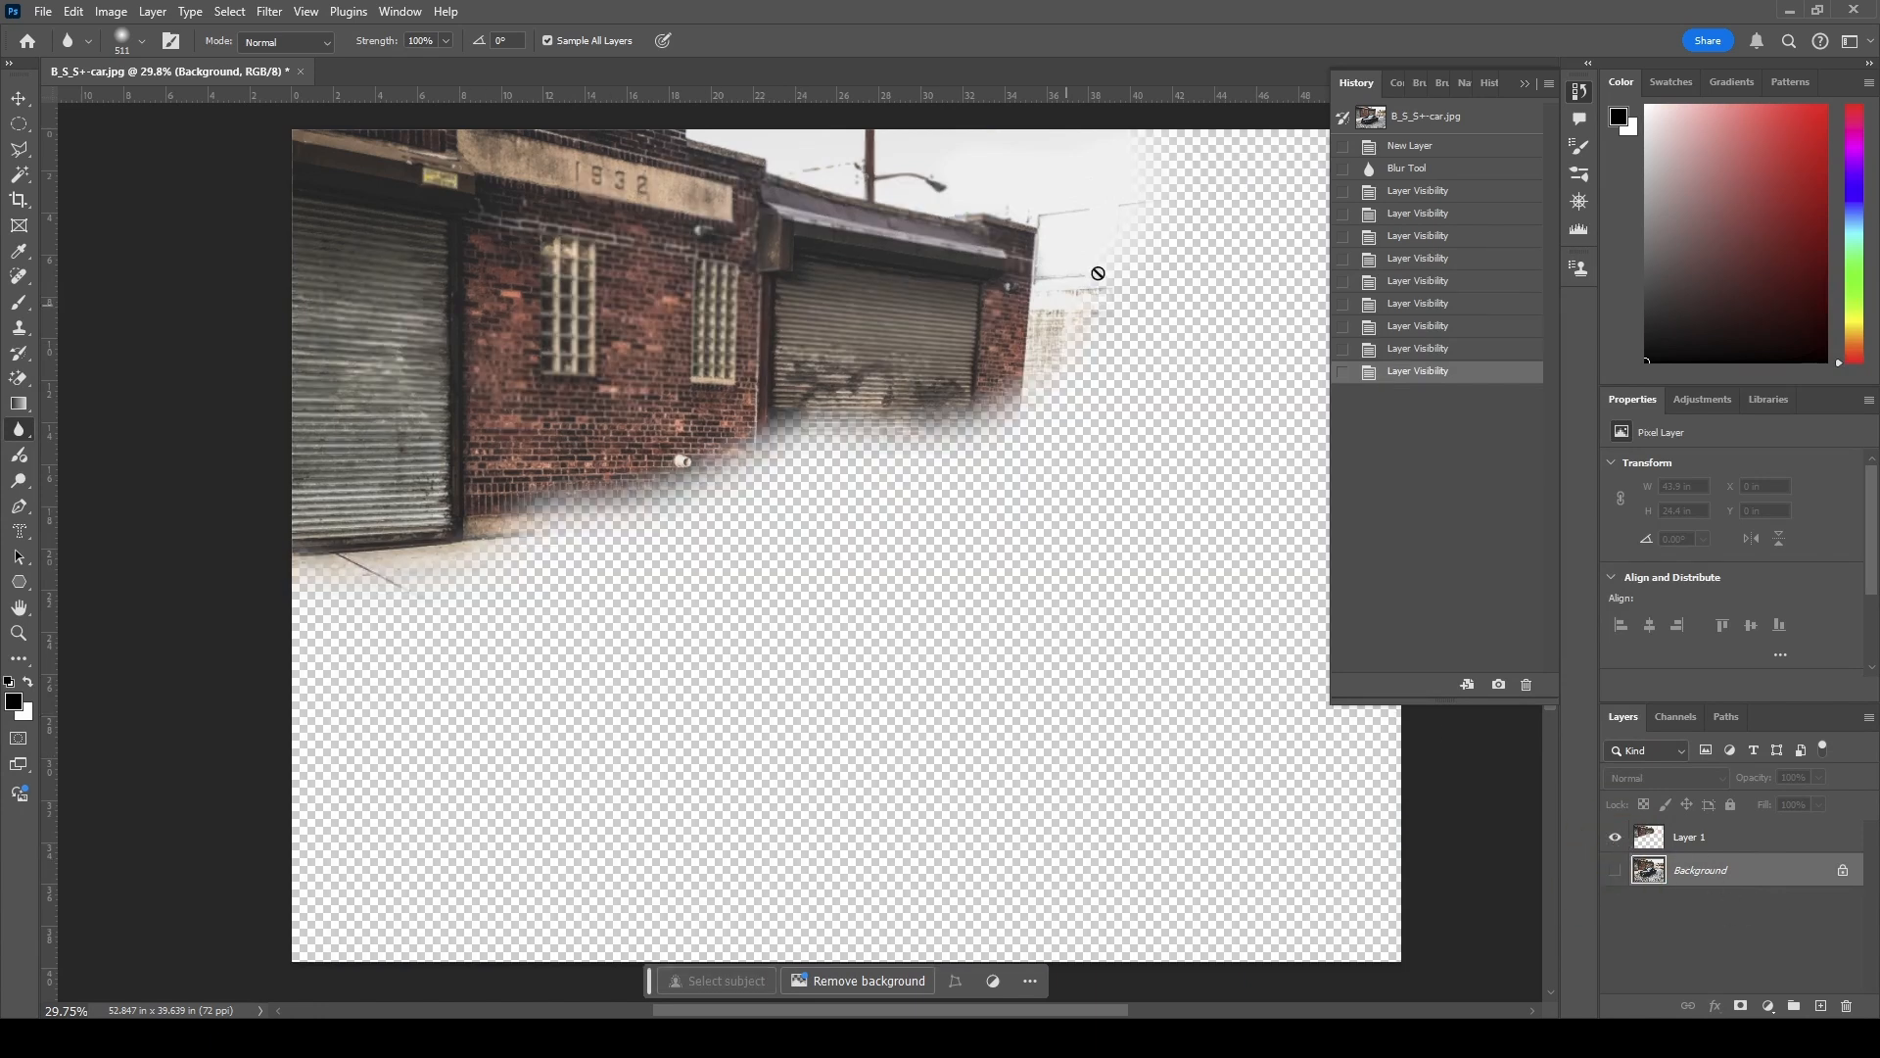
click(1616, 870)
click(1775, 844)
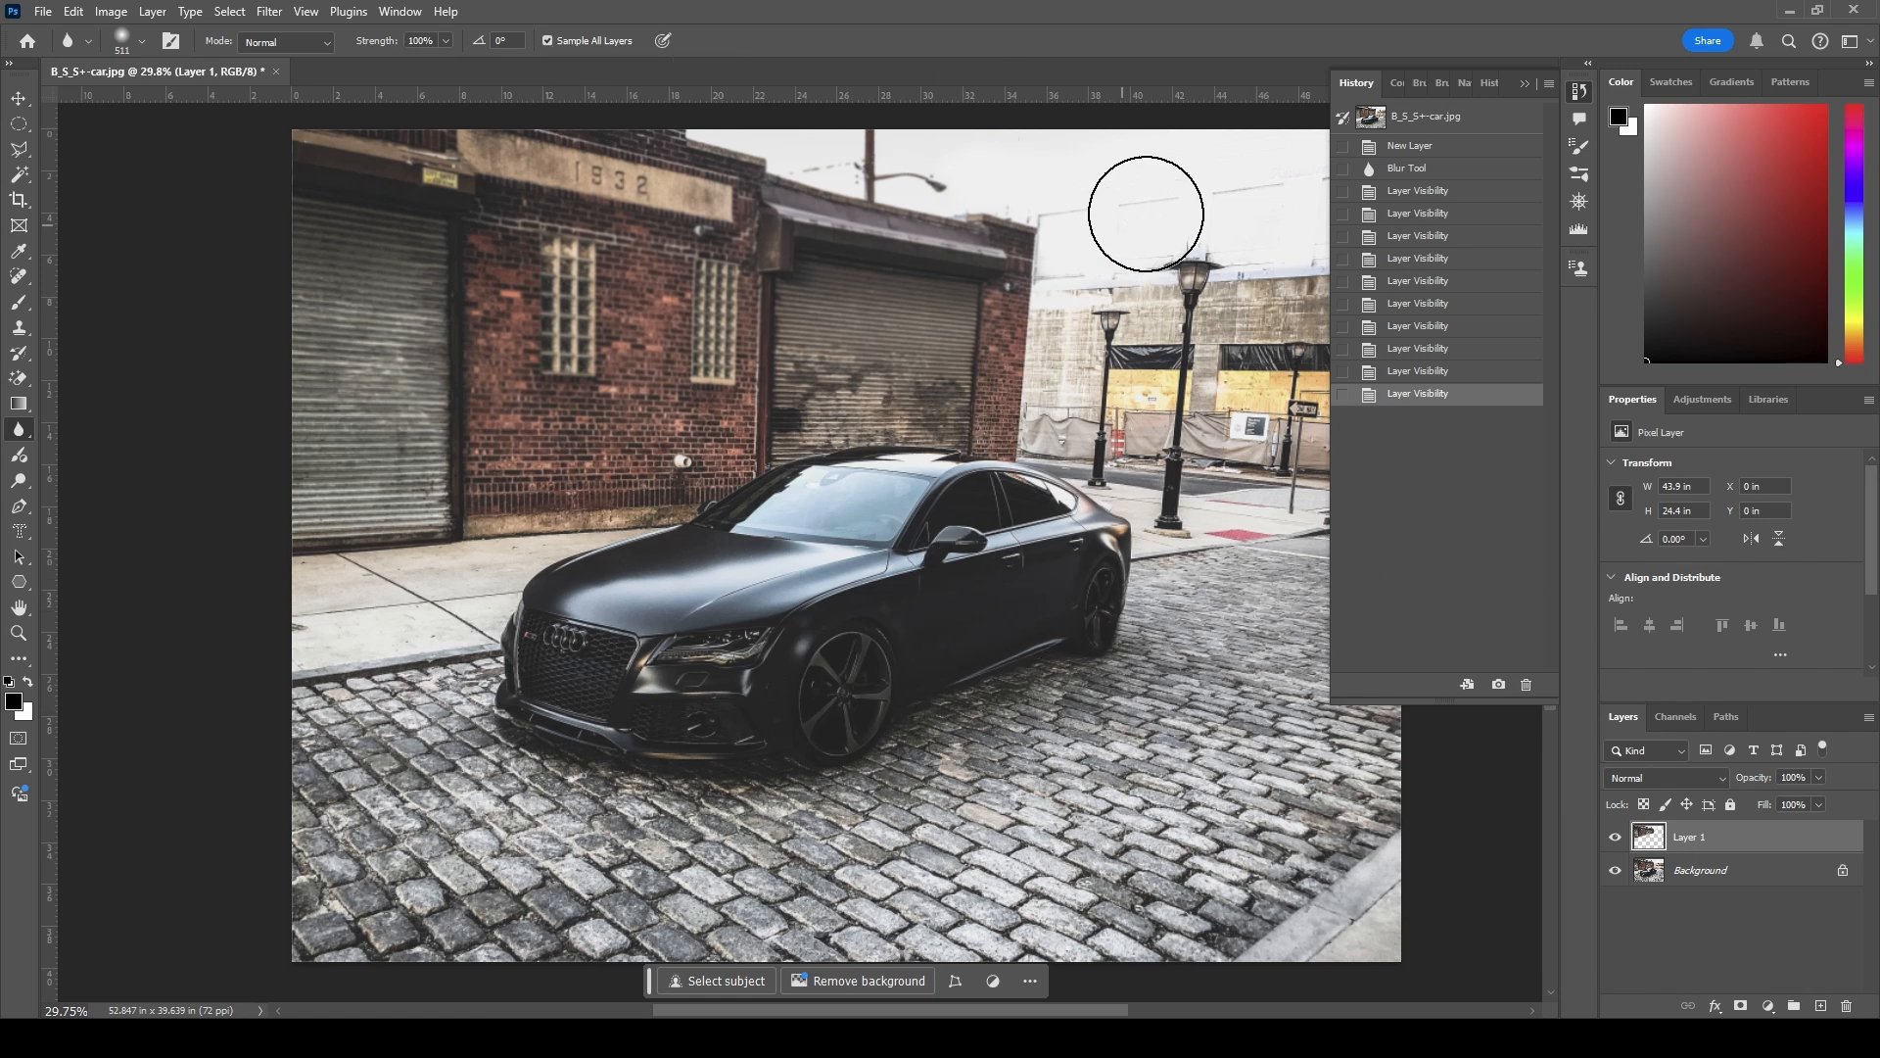
- Set the blur brush size to 700 px and blur the cobblestones, sidewalk and remaining street background around the car on Layer 1
click(1523, 76)
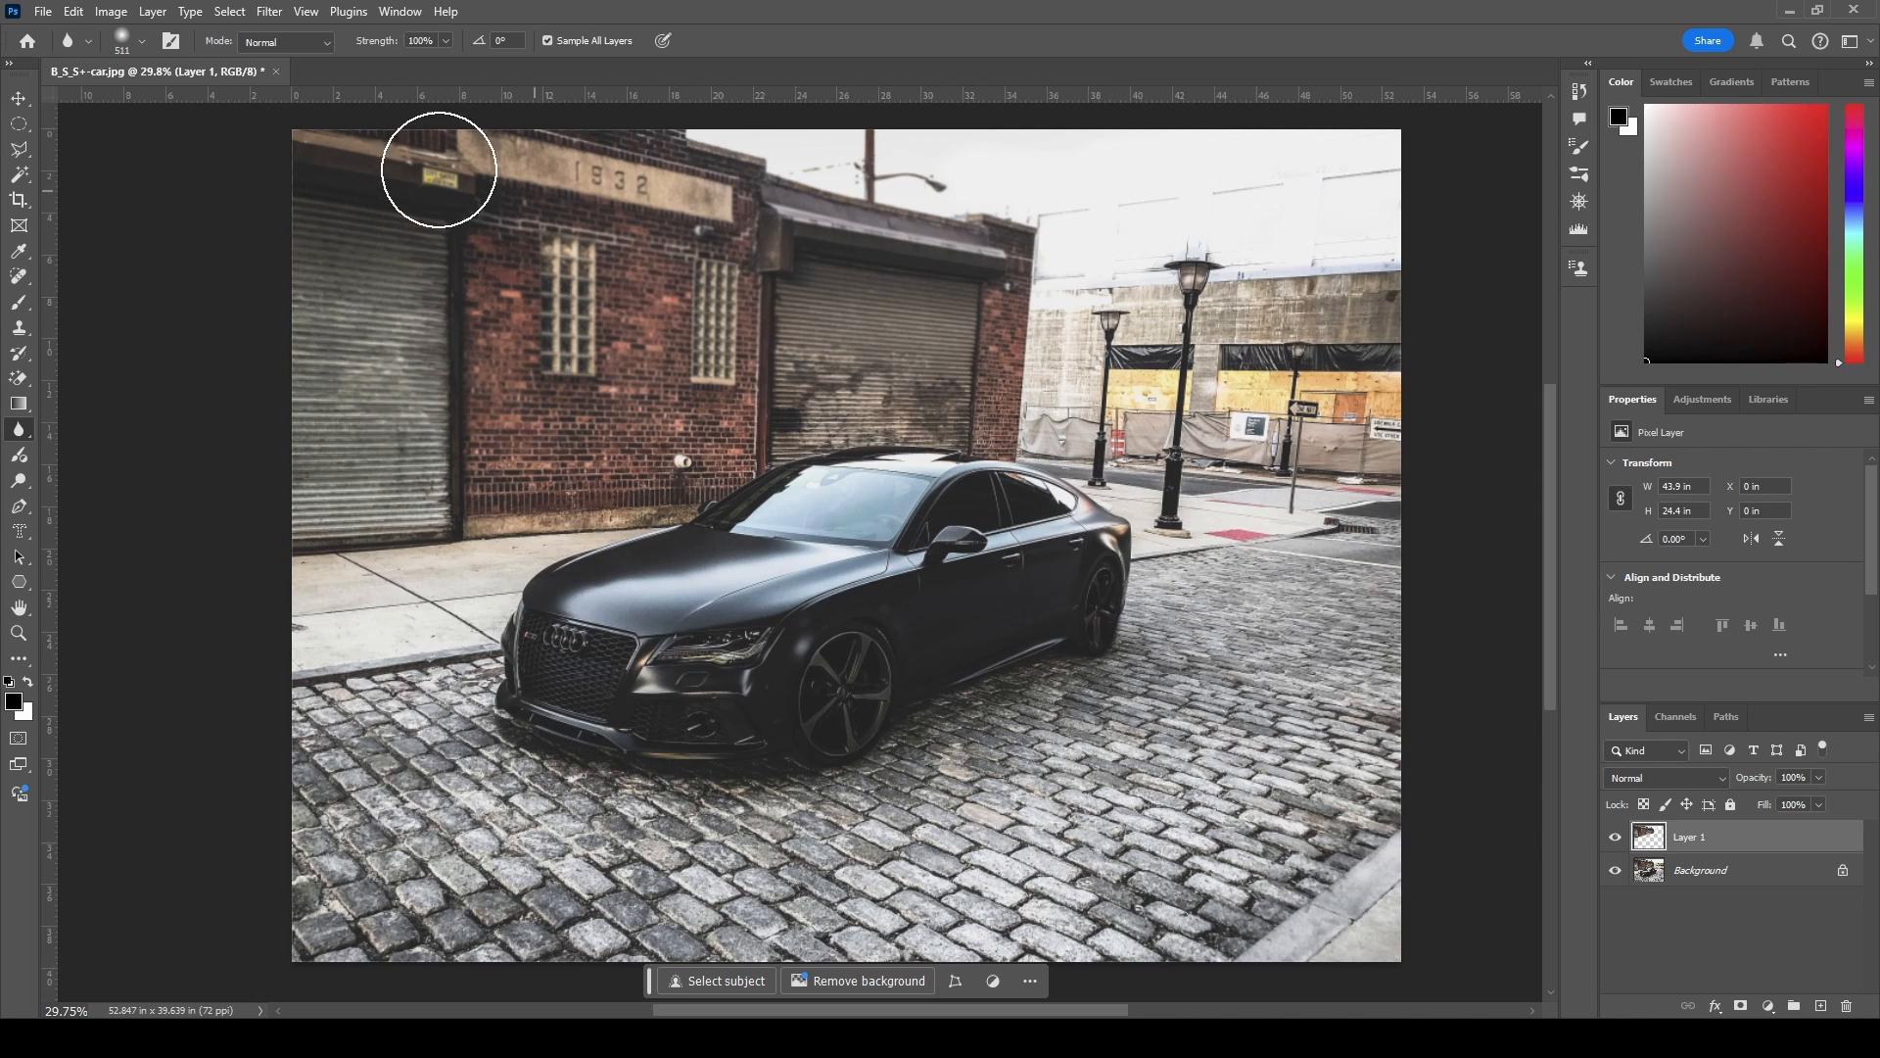
click(129, 46)
click(209, 77)
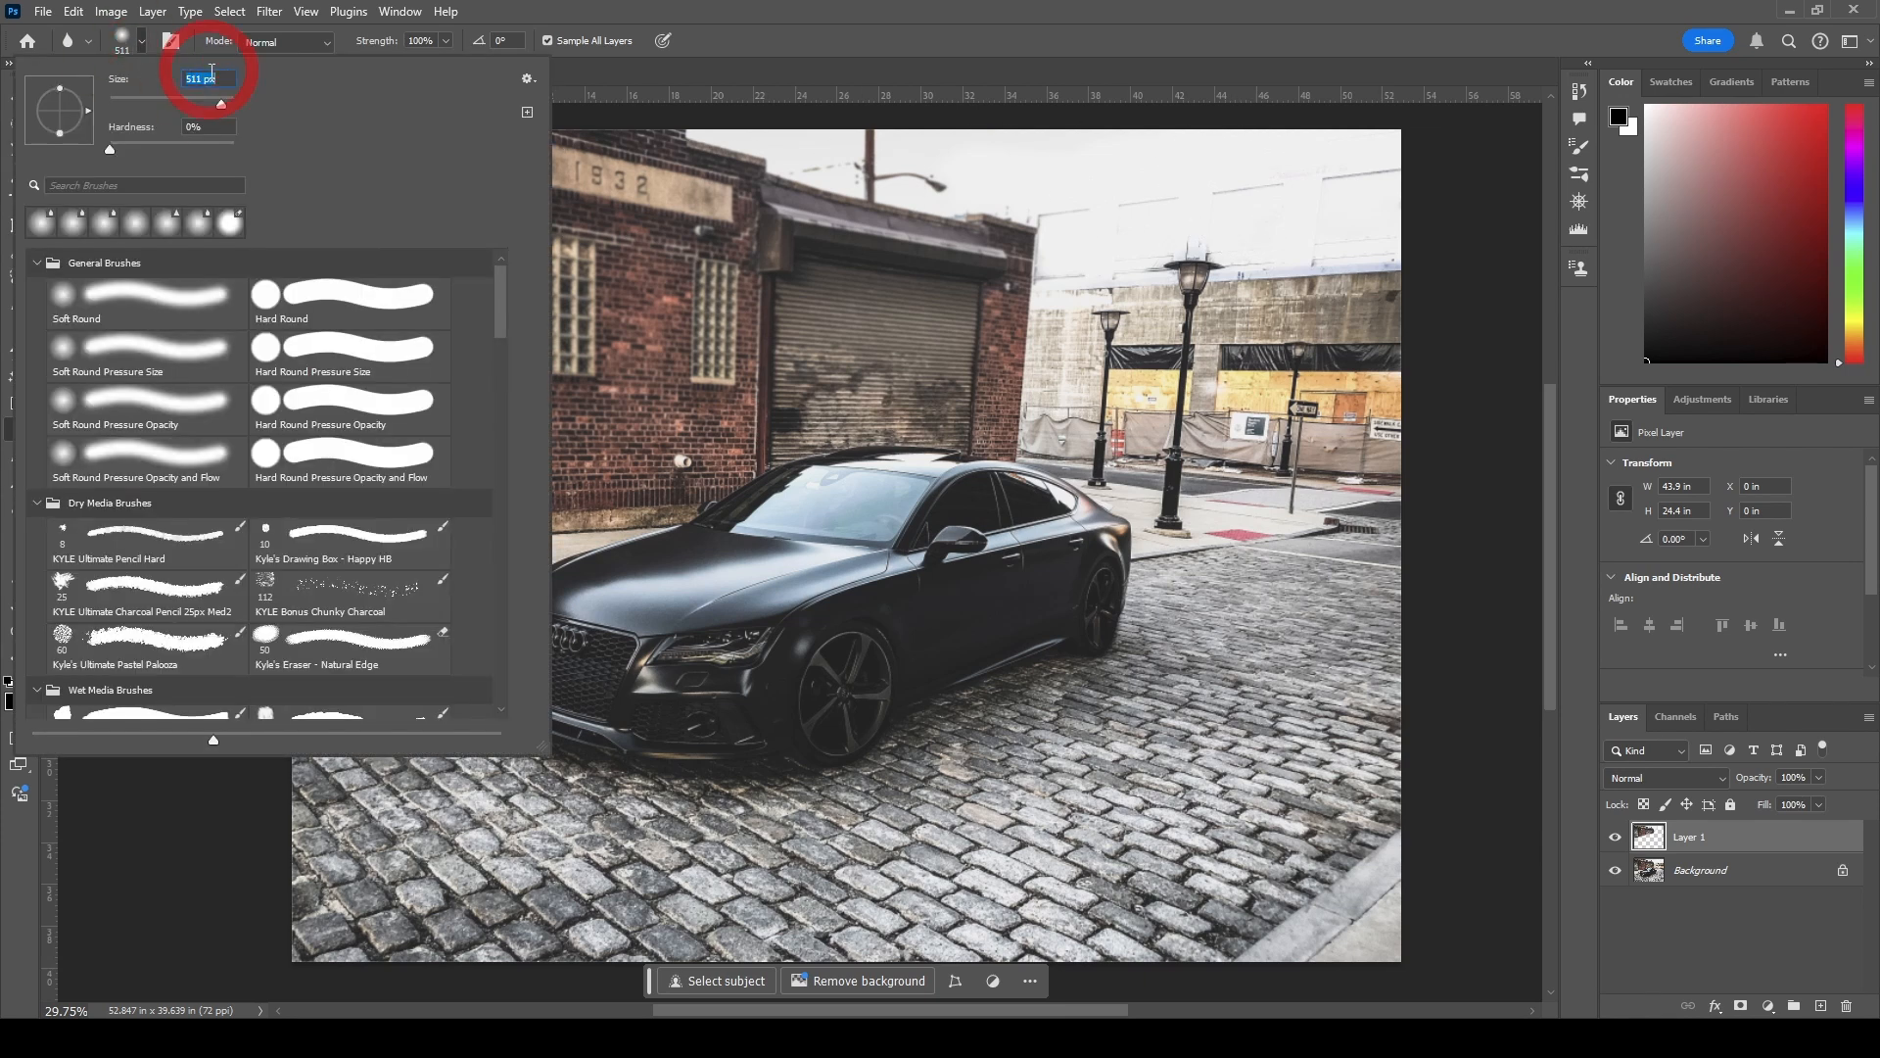
text(700)
key(Return)
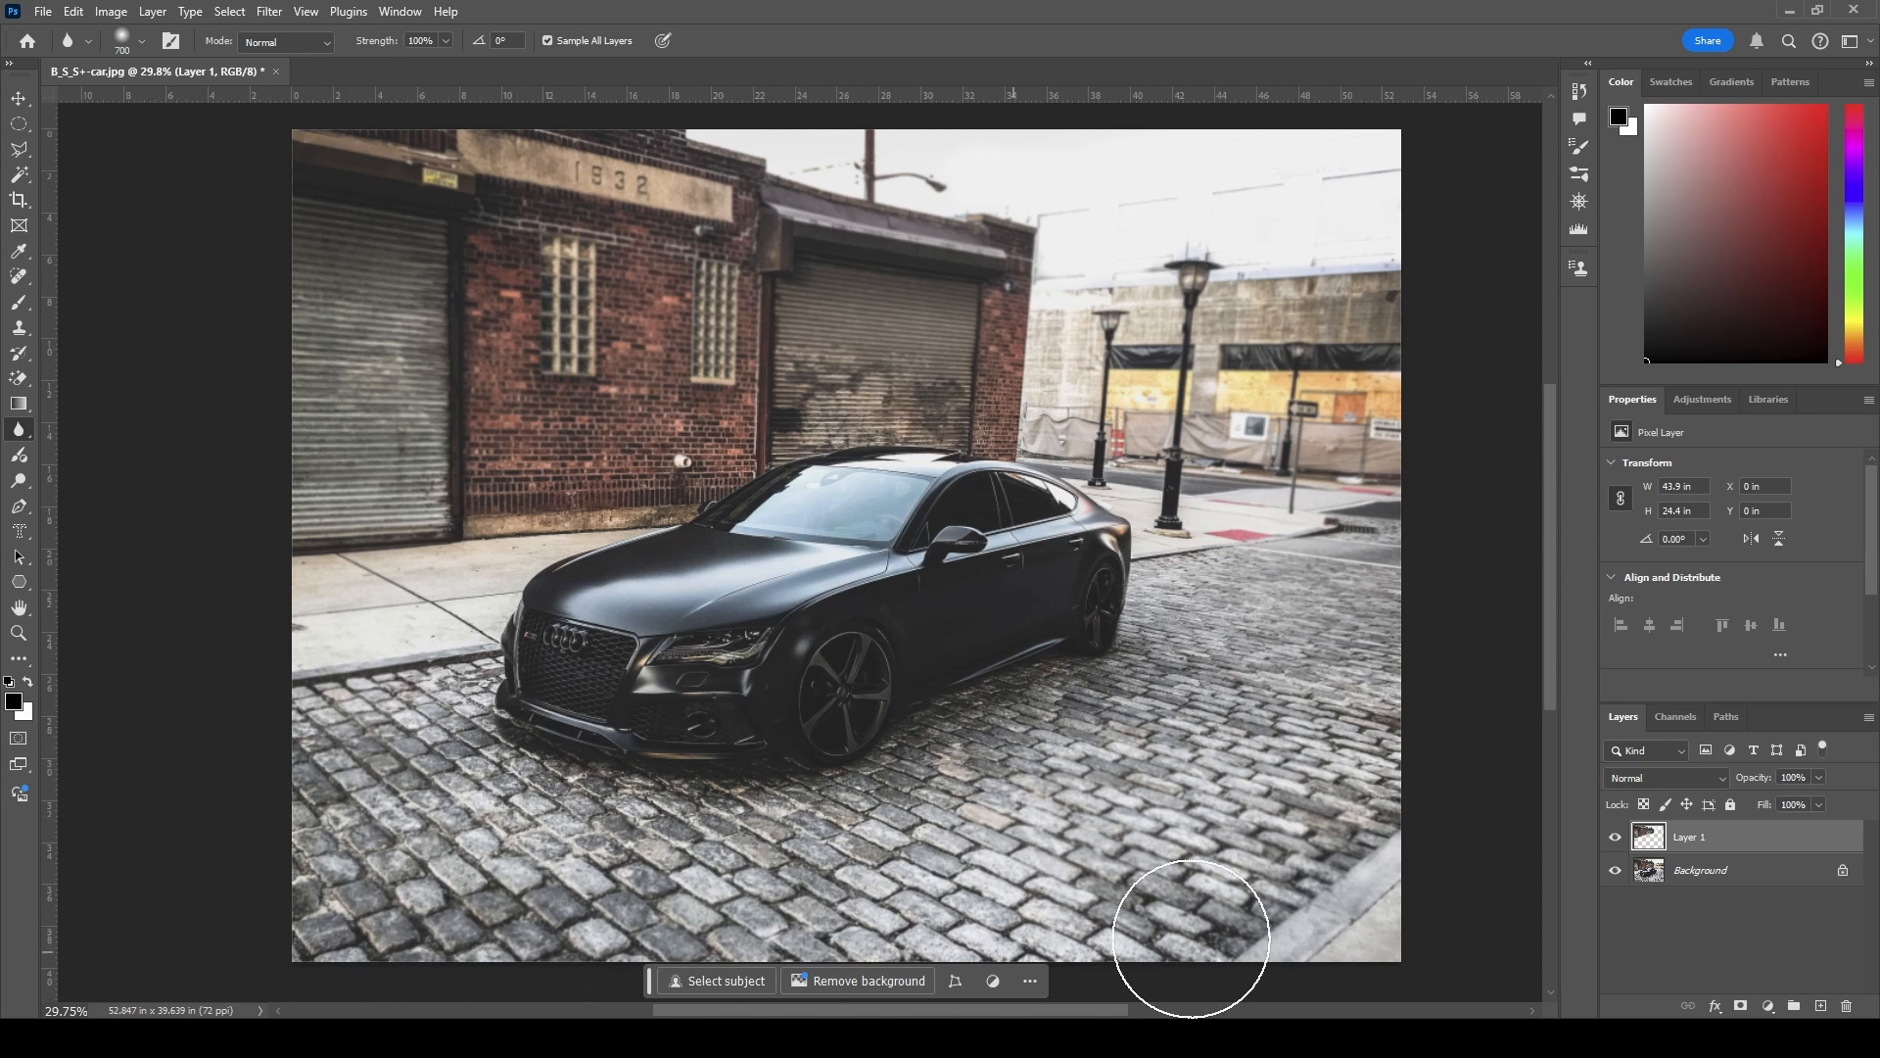
mouse_move(824, 913)
mouse_down()
mouse_move(294, 823)
mouse_move(327, 395)
mouse_move(1128, 51)
mouse_move(1291, 251)
mouse_up()
click(1579, 91)
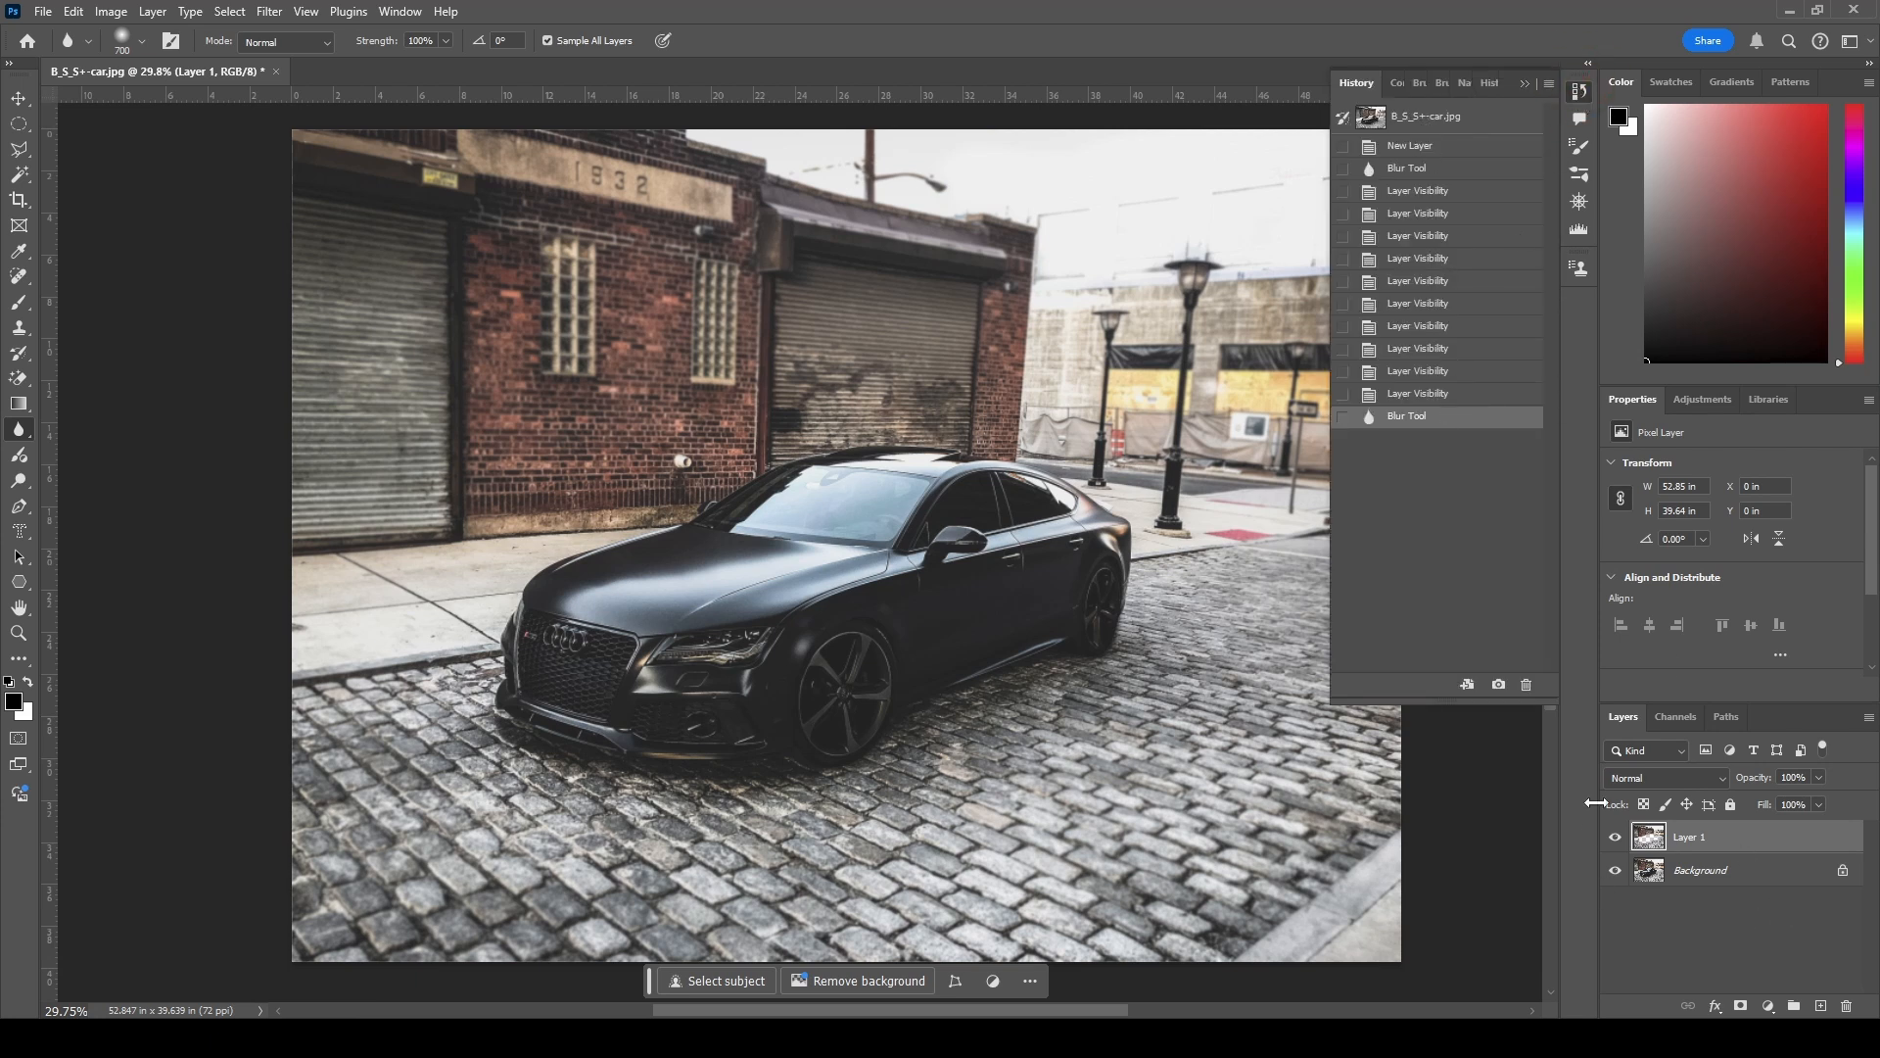
click(1577, 92)
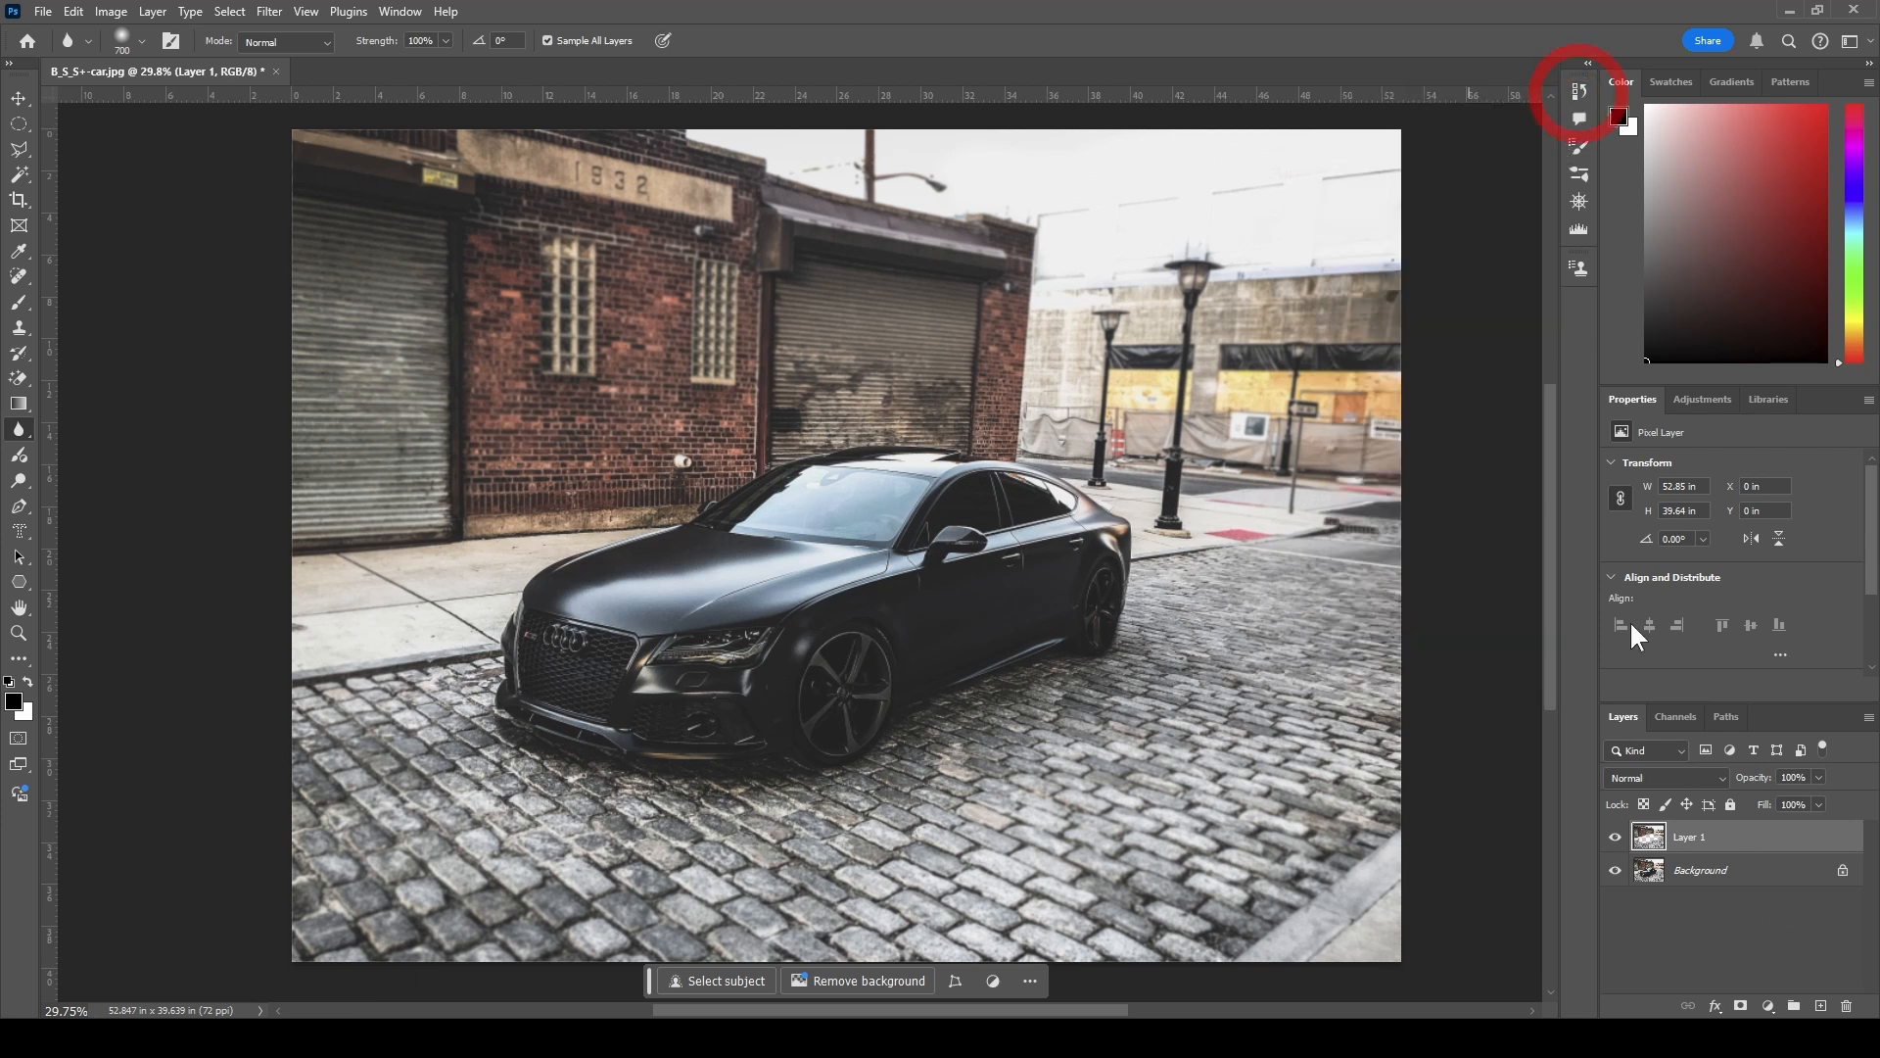
- Compare the image with and without Layer 1, and inspect the blurred surroundings with the Background hidden
click(1616, 838)
click(1616, 838)
click(1616, 870)
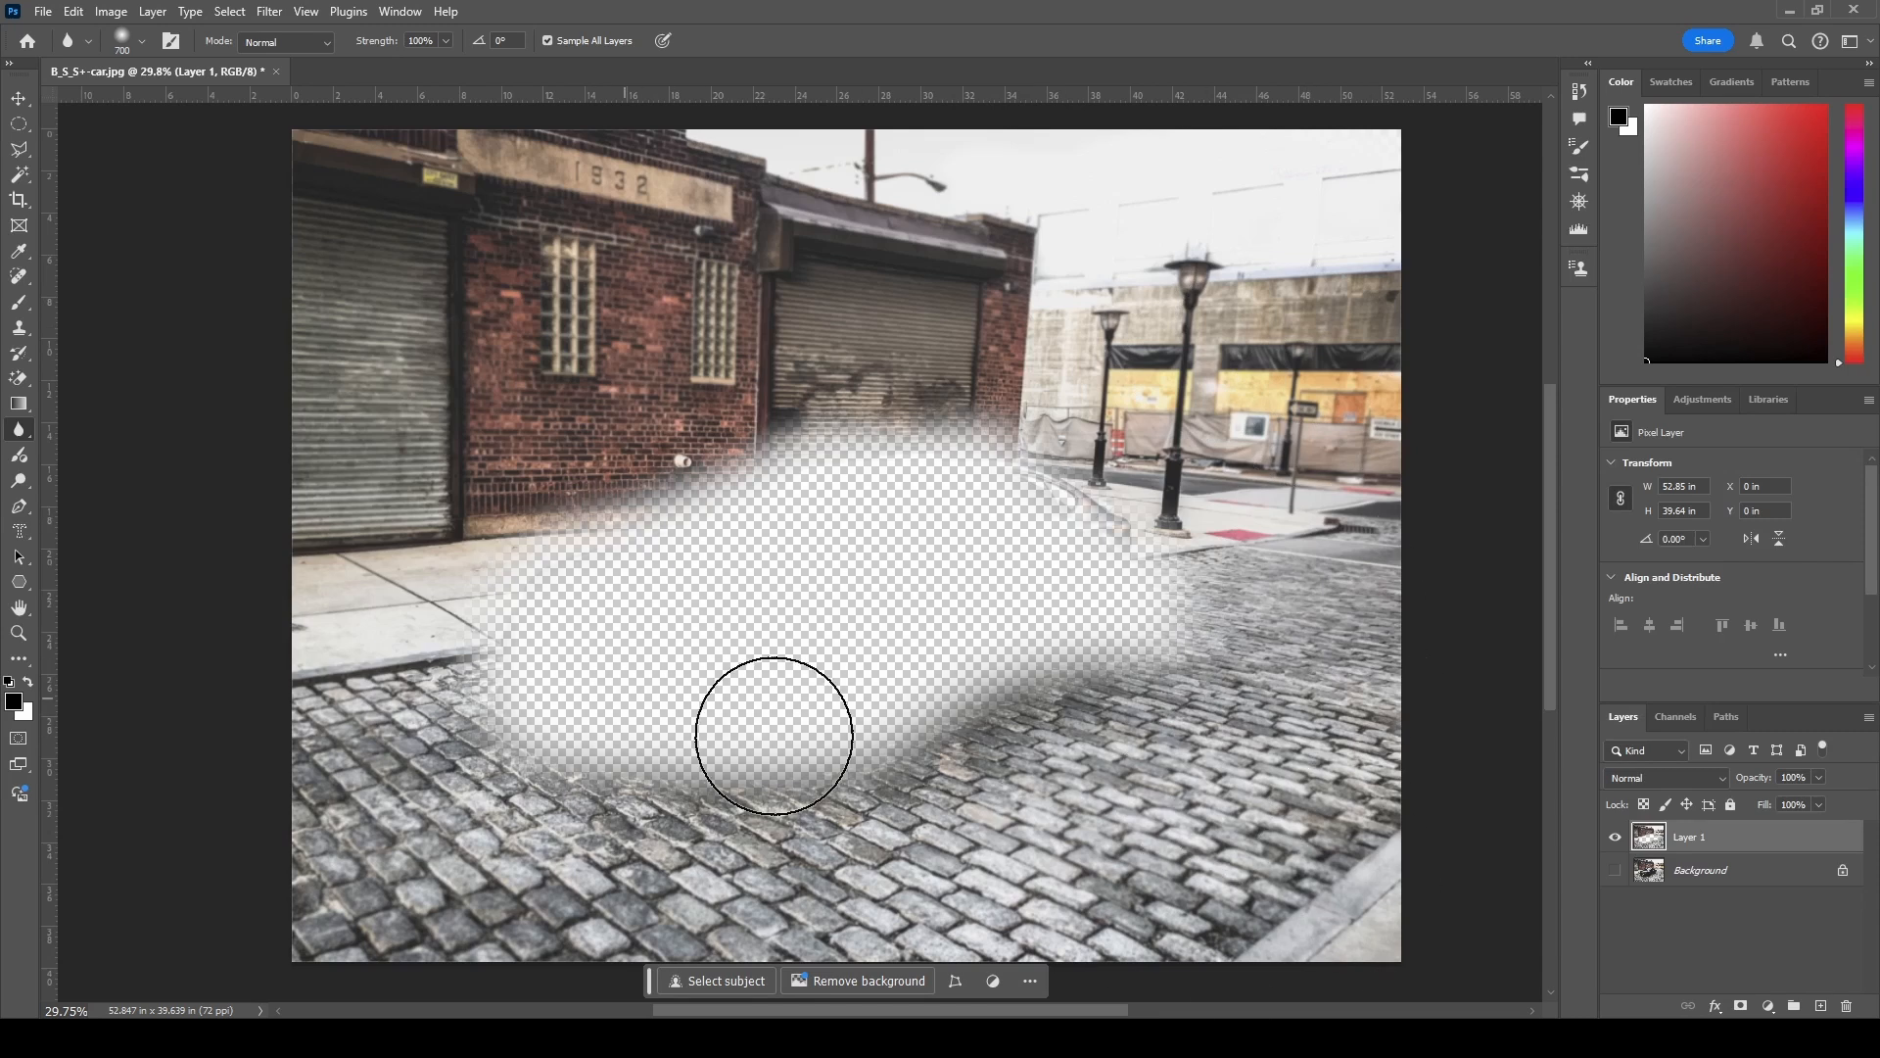
click(1615, 871)
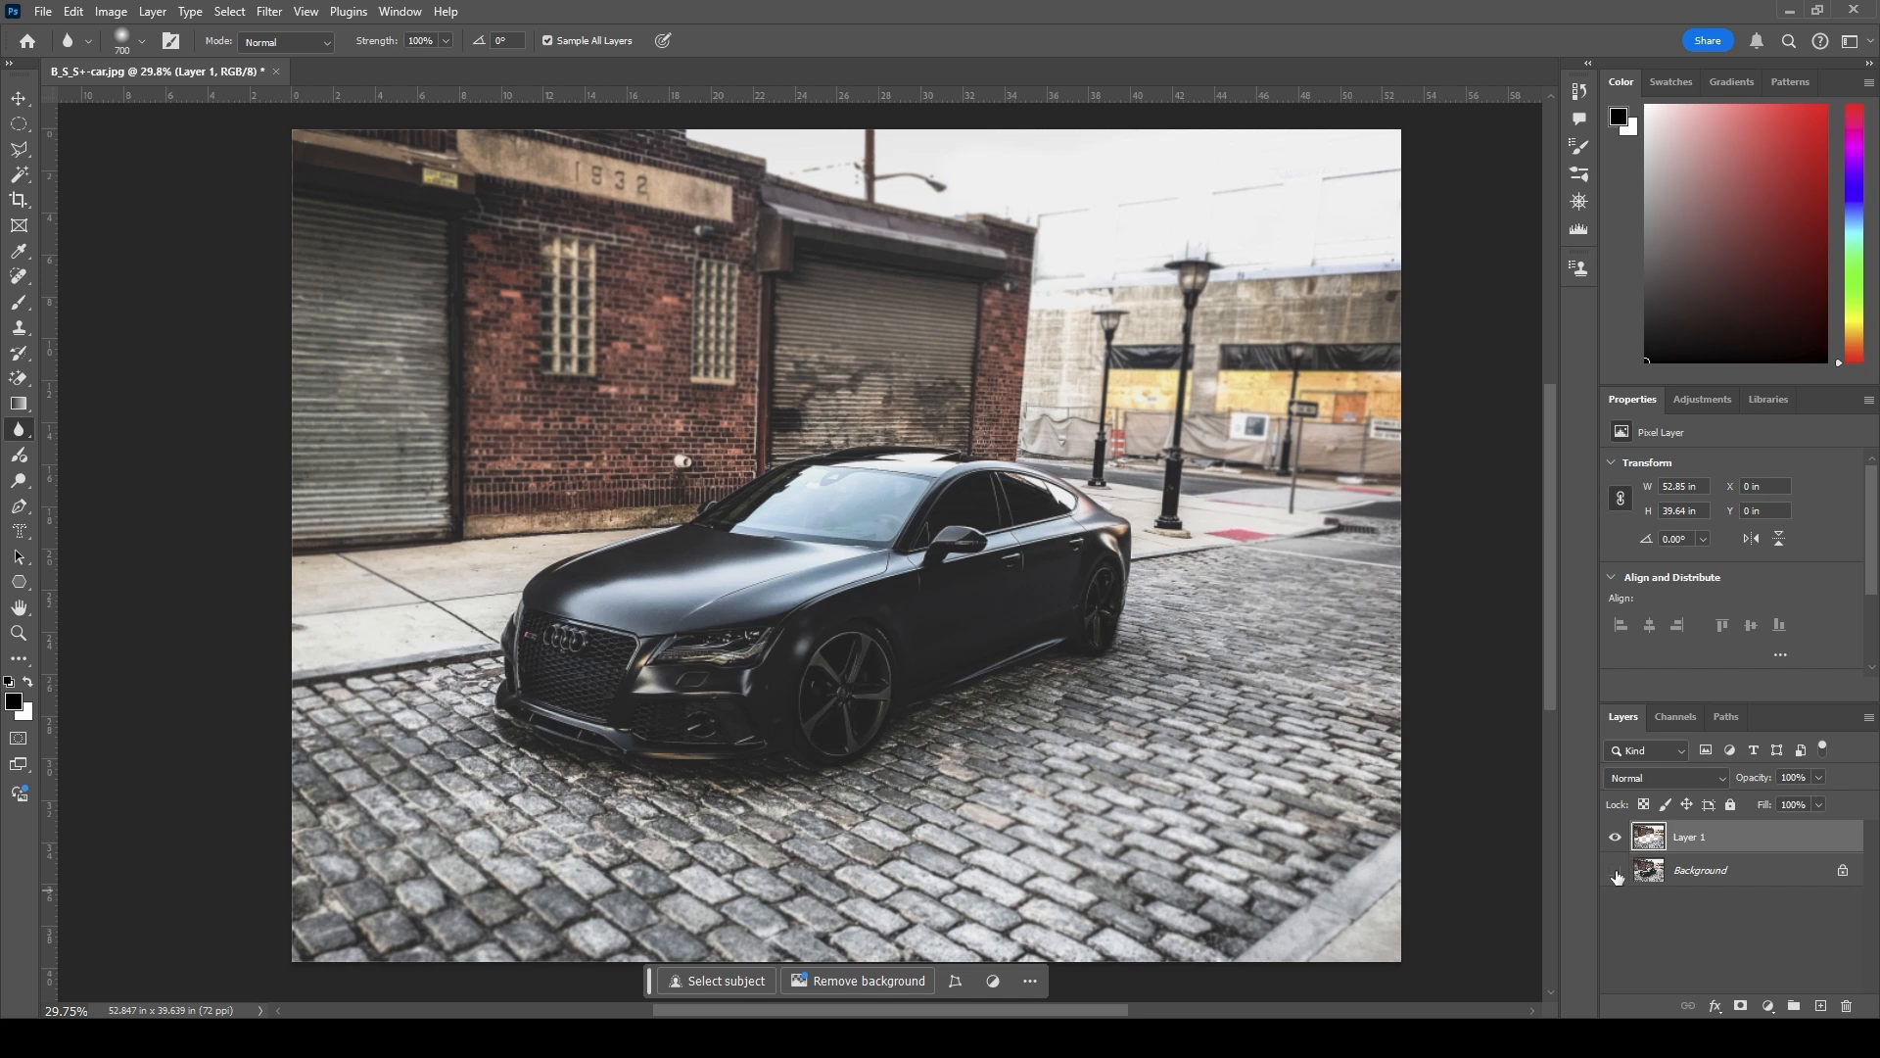
click(1616, 872)
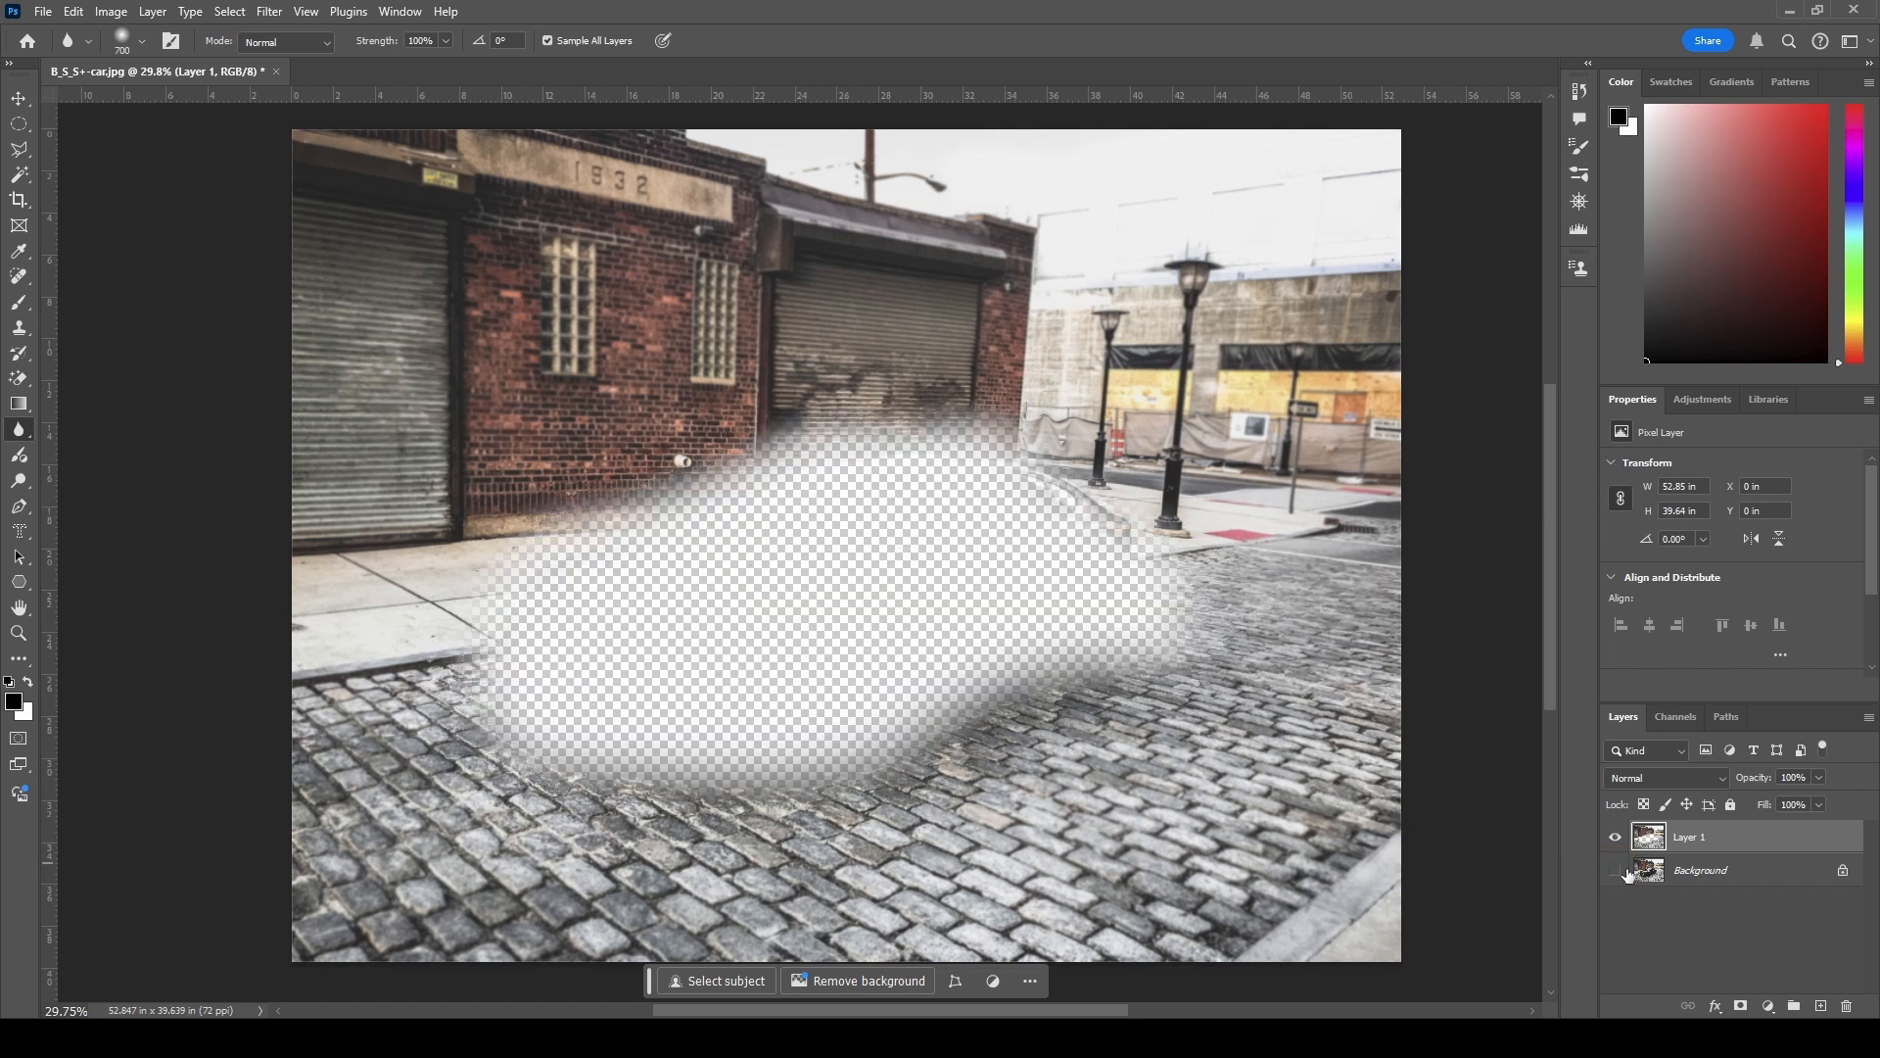
click(1615, 871)
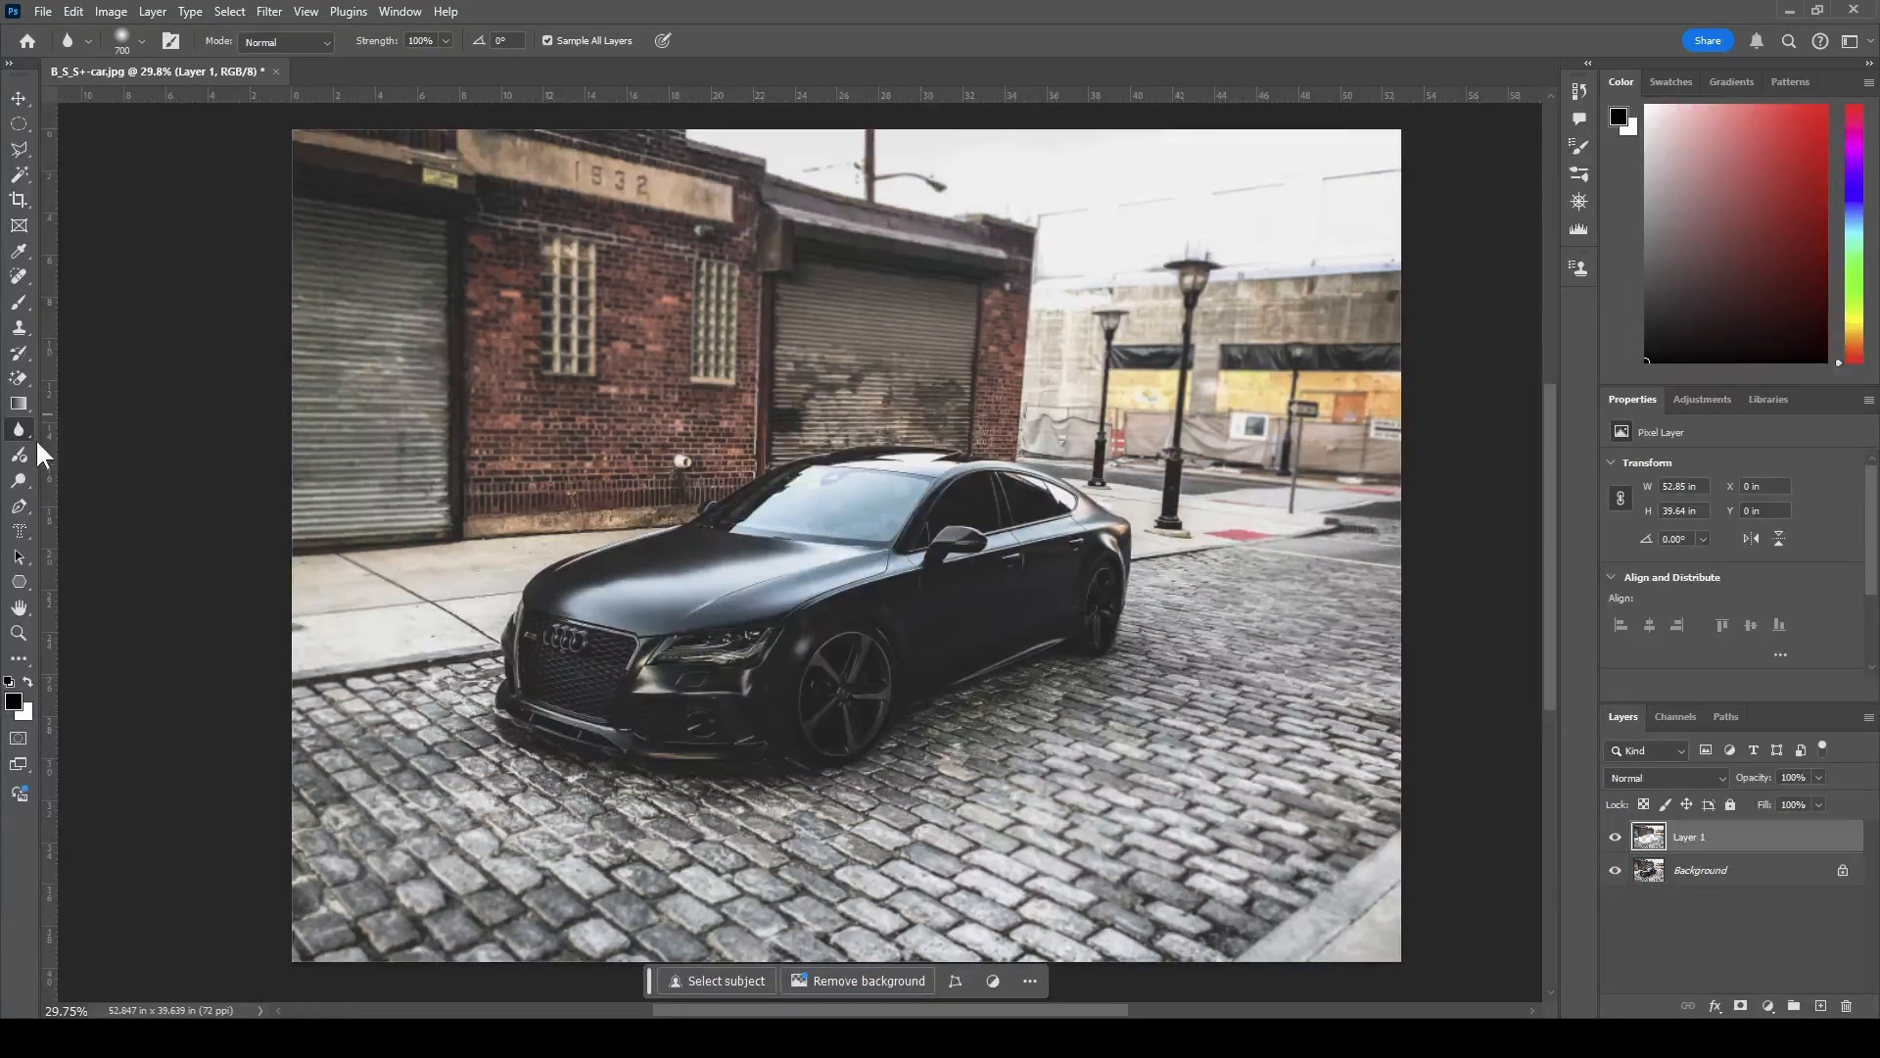
- Switch to the Sharpen Tool and set its brush size to about 495 px
right_click(11, 433)
click(118, 448)
click(143, 43)
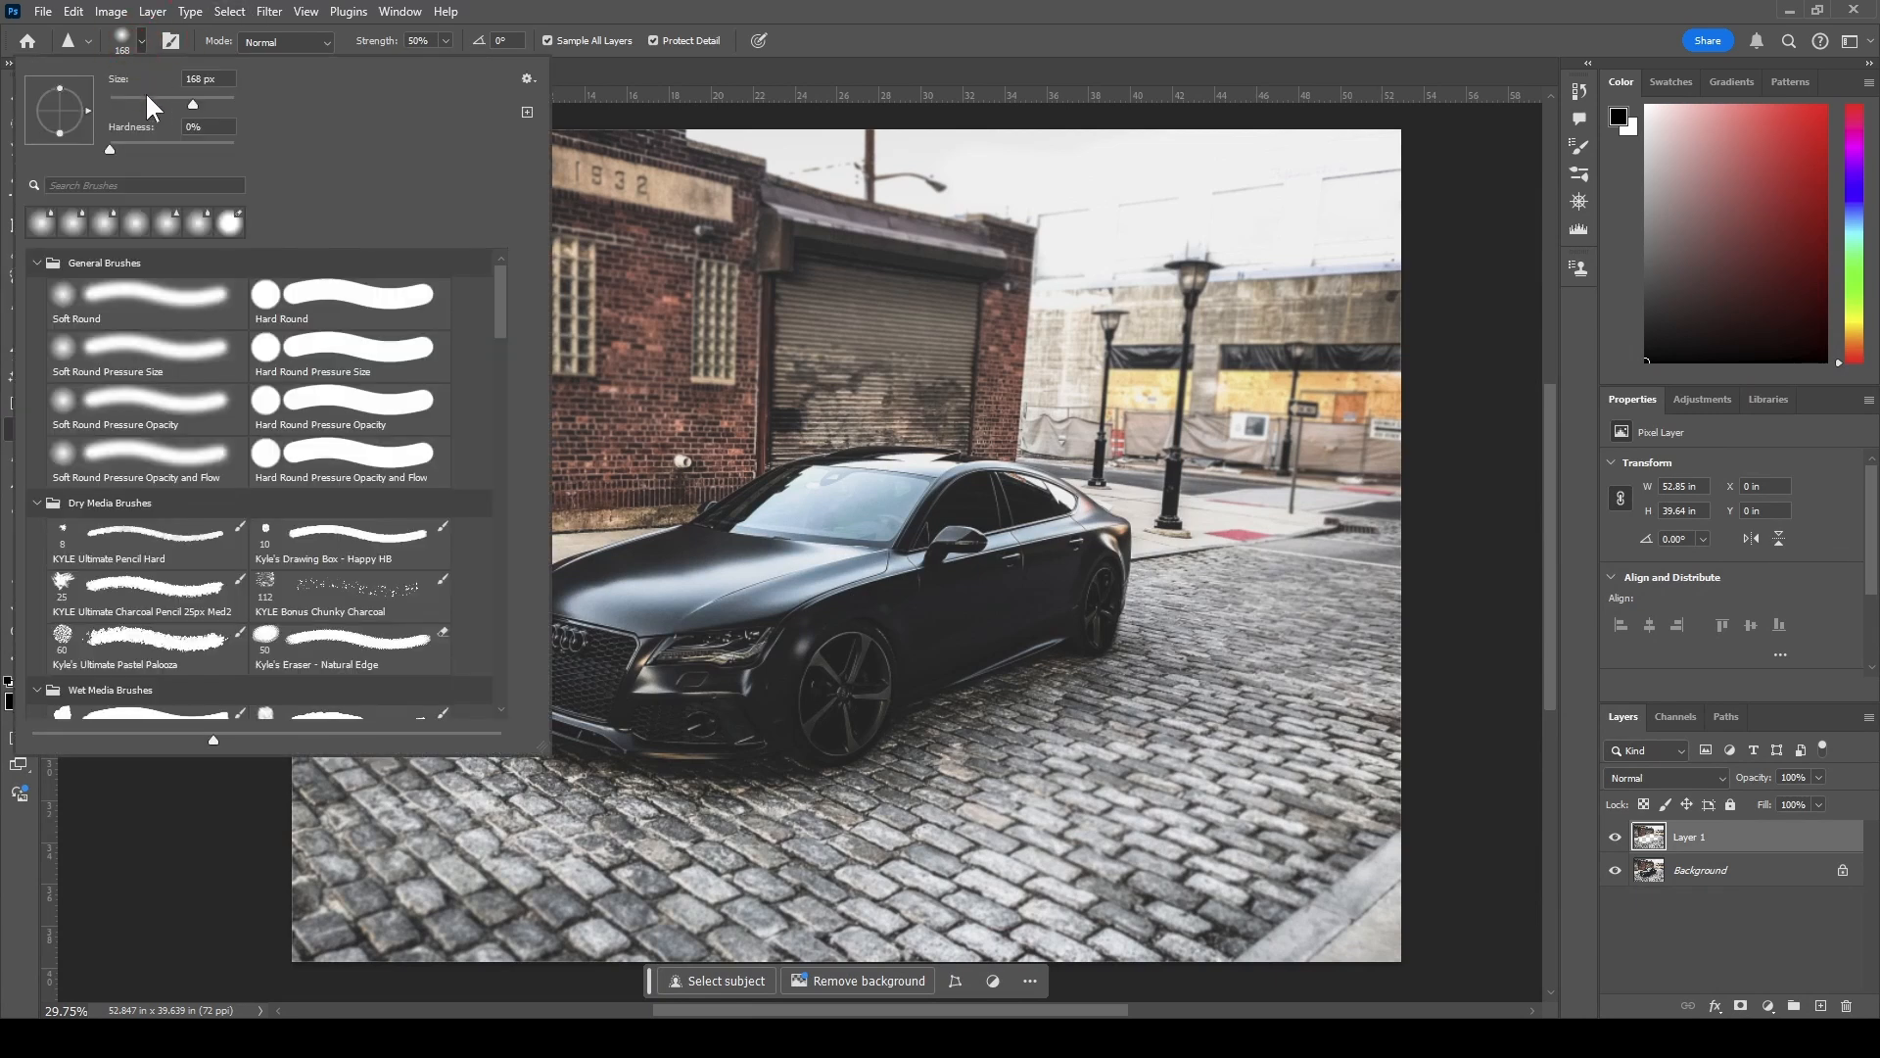
click(202, 93)
drag(208, 102, 213, 103)
click(943, 2)
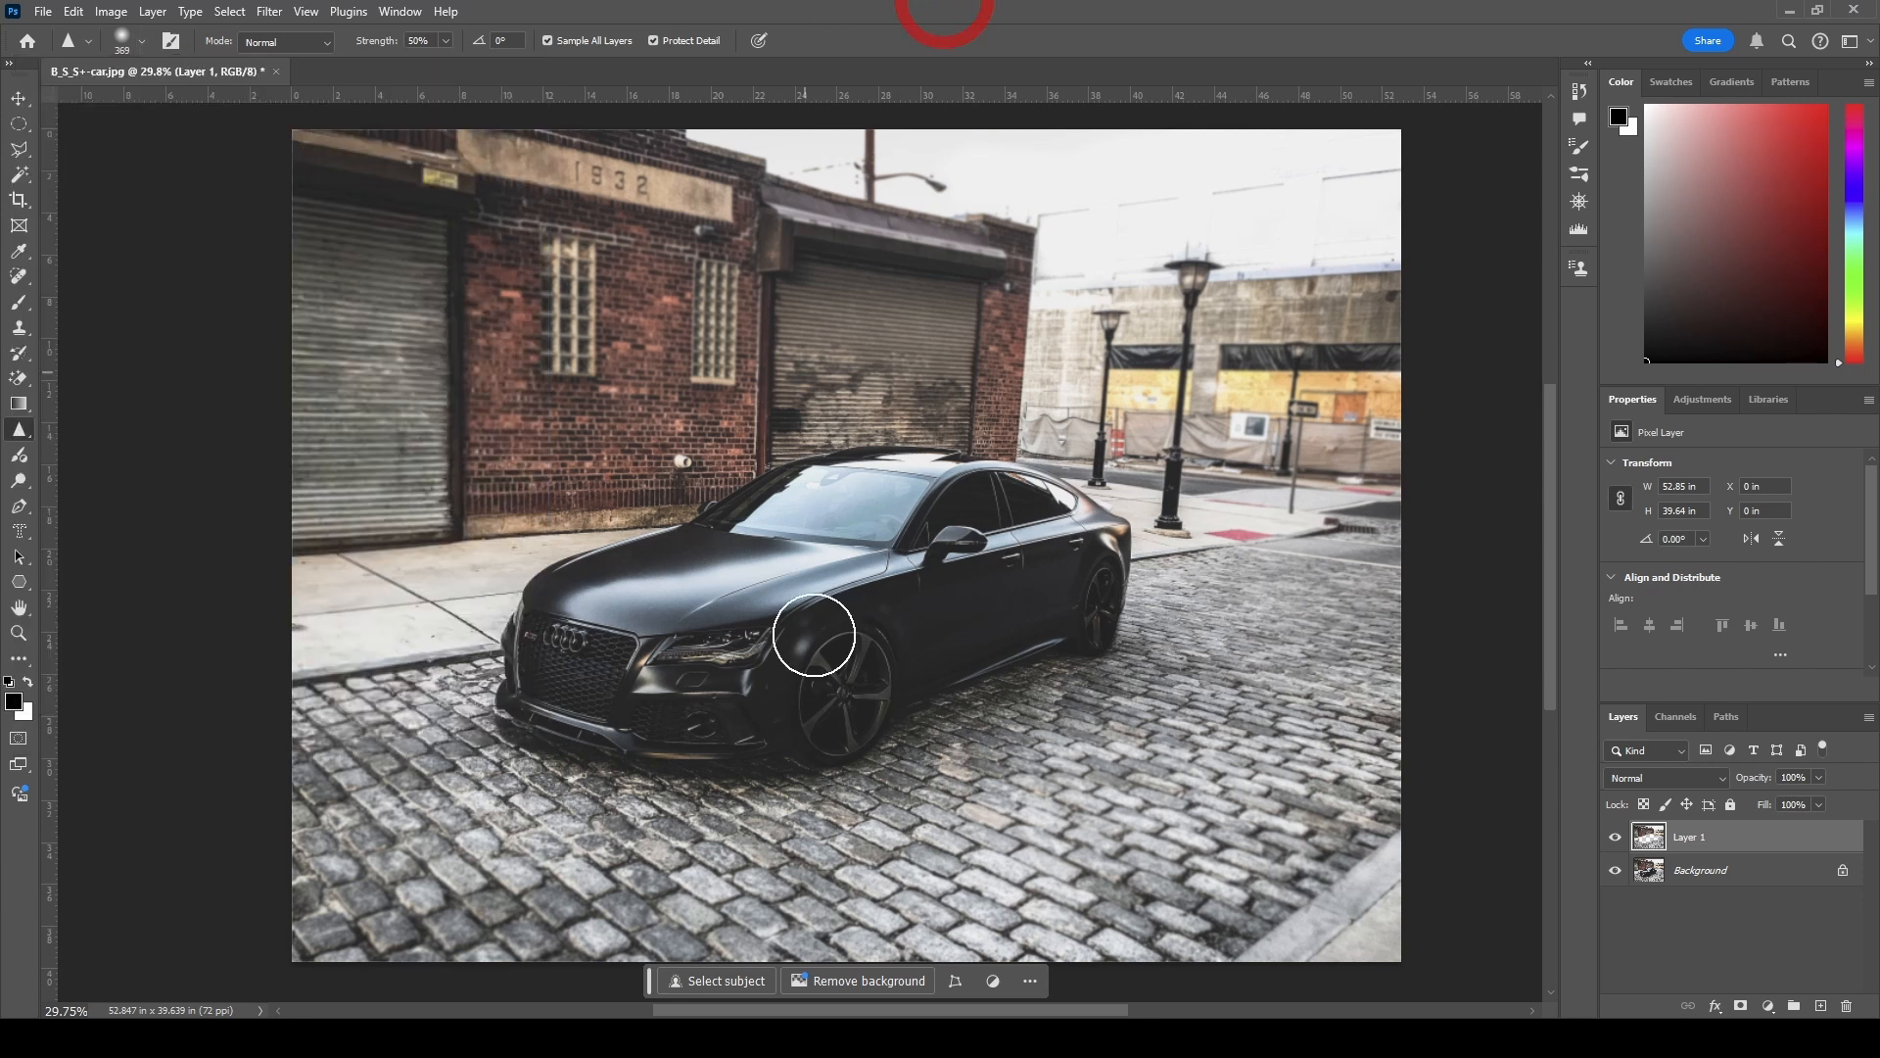
click(135, 39)
drag(212, 103, 220, 102)
click(865, 14)
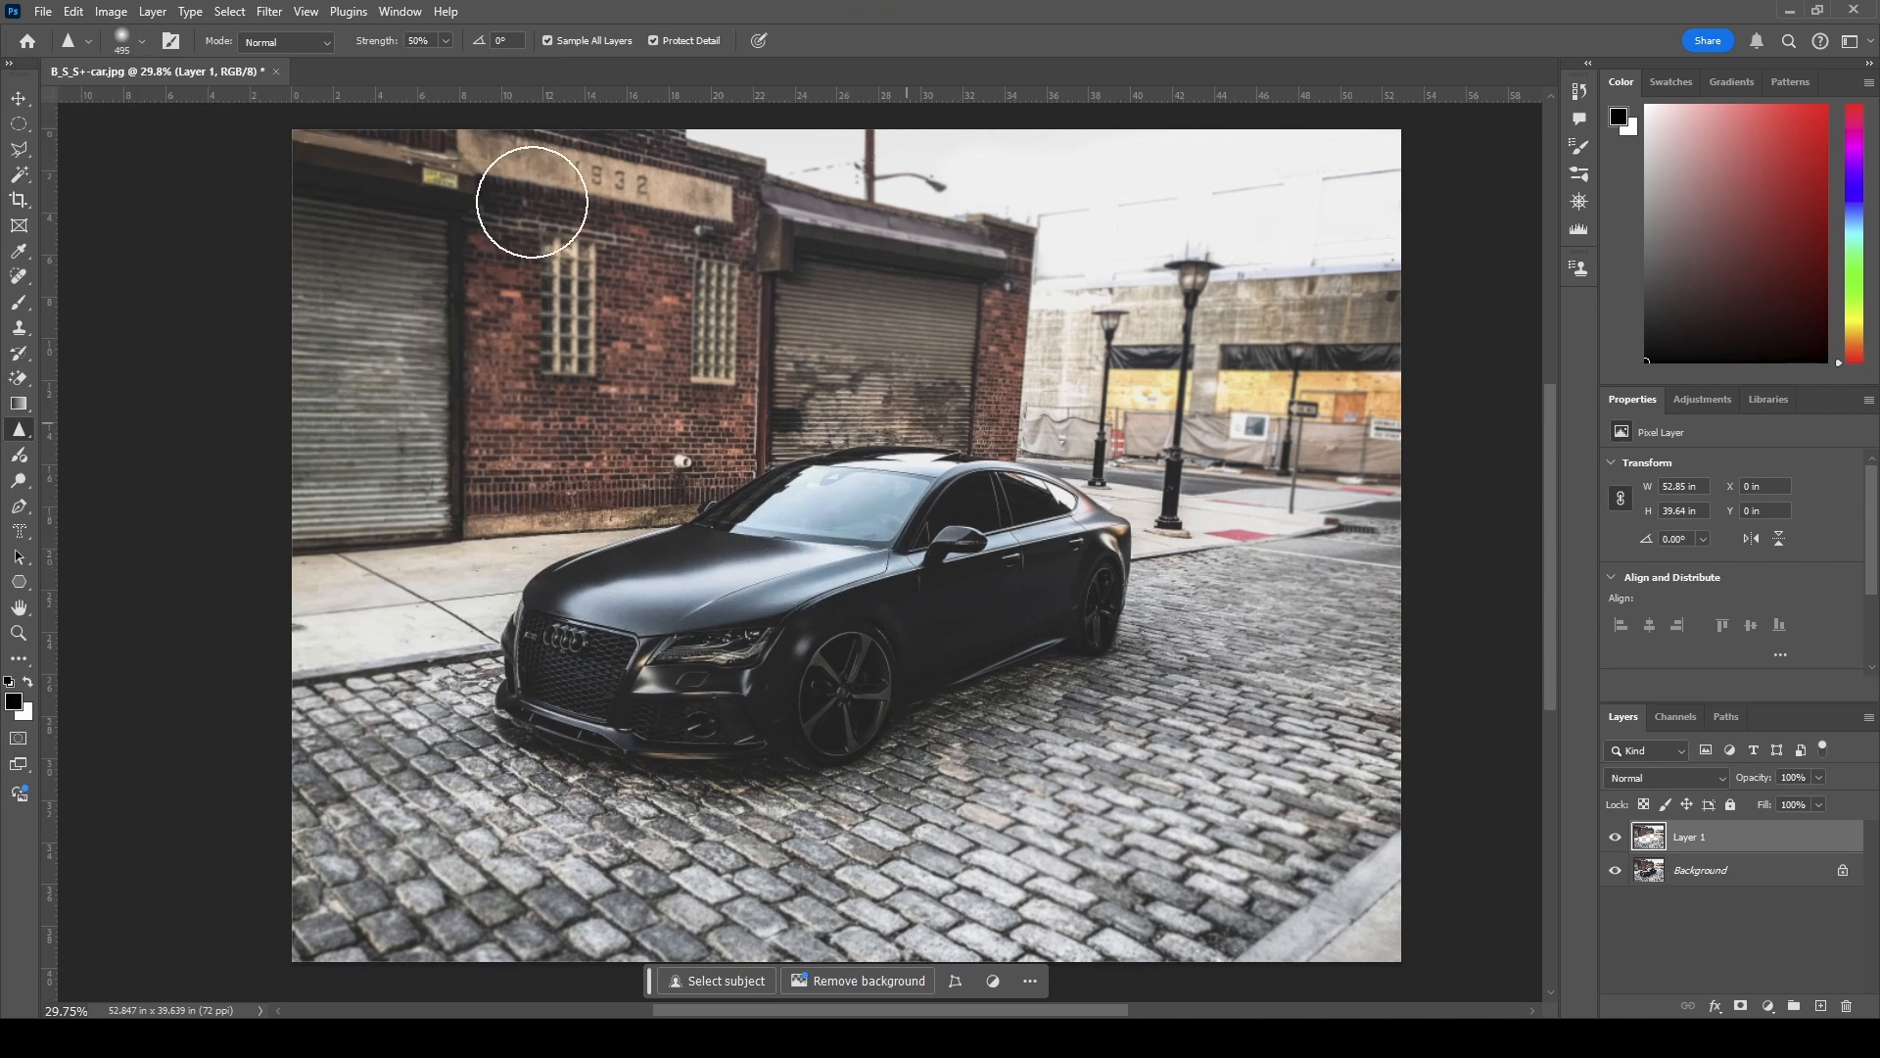
- Check the contents of Layer 1 and the Background separately, then show both layers again
click(1615, 869)
click(1615, 838)
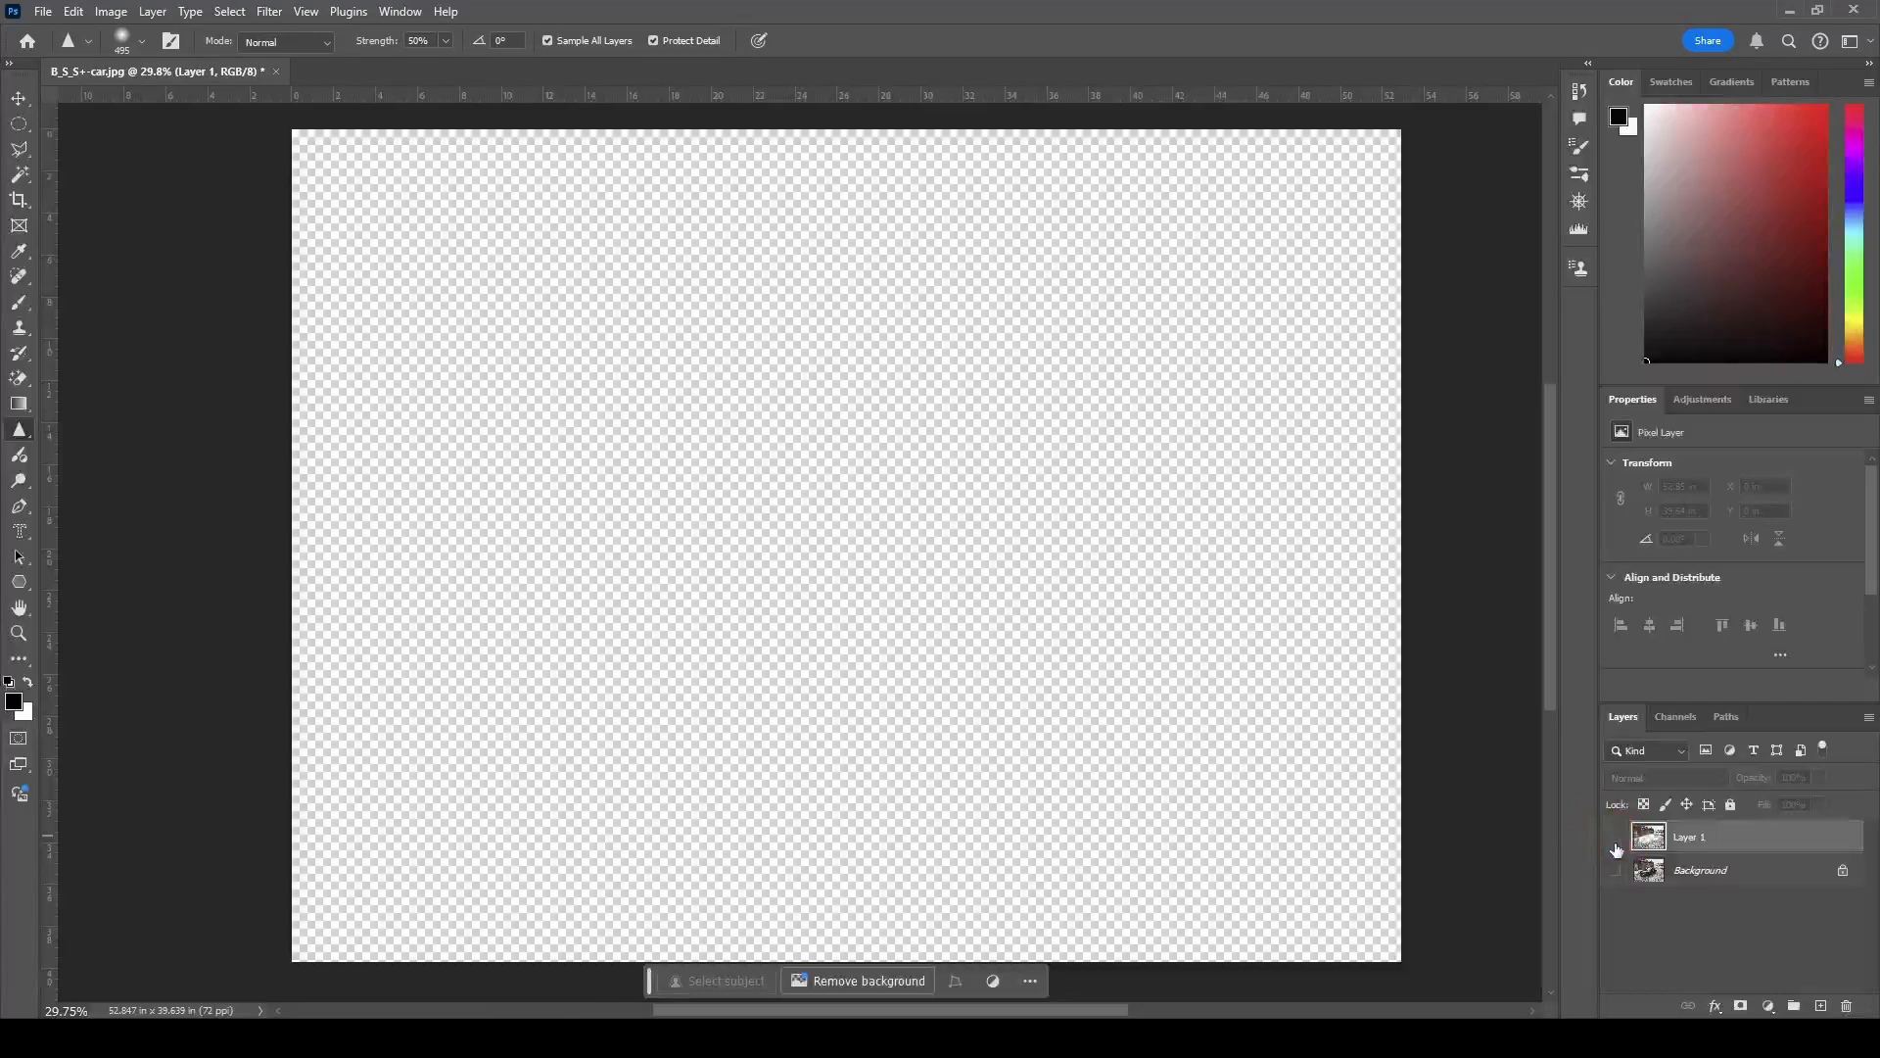
click(1615, 839)
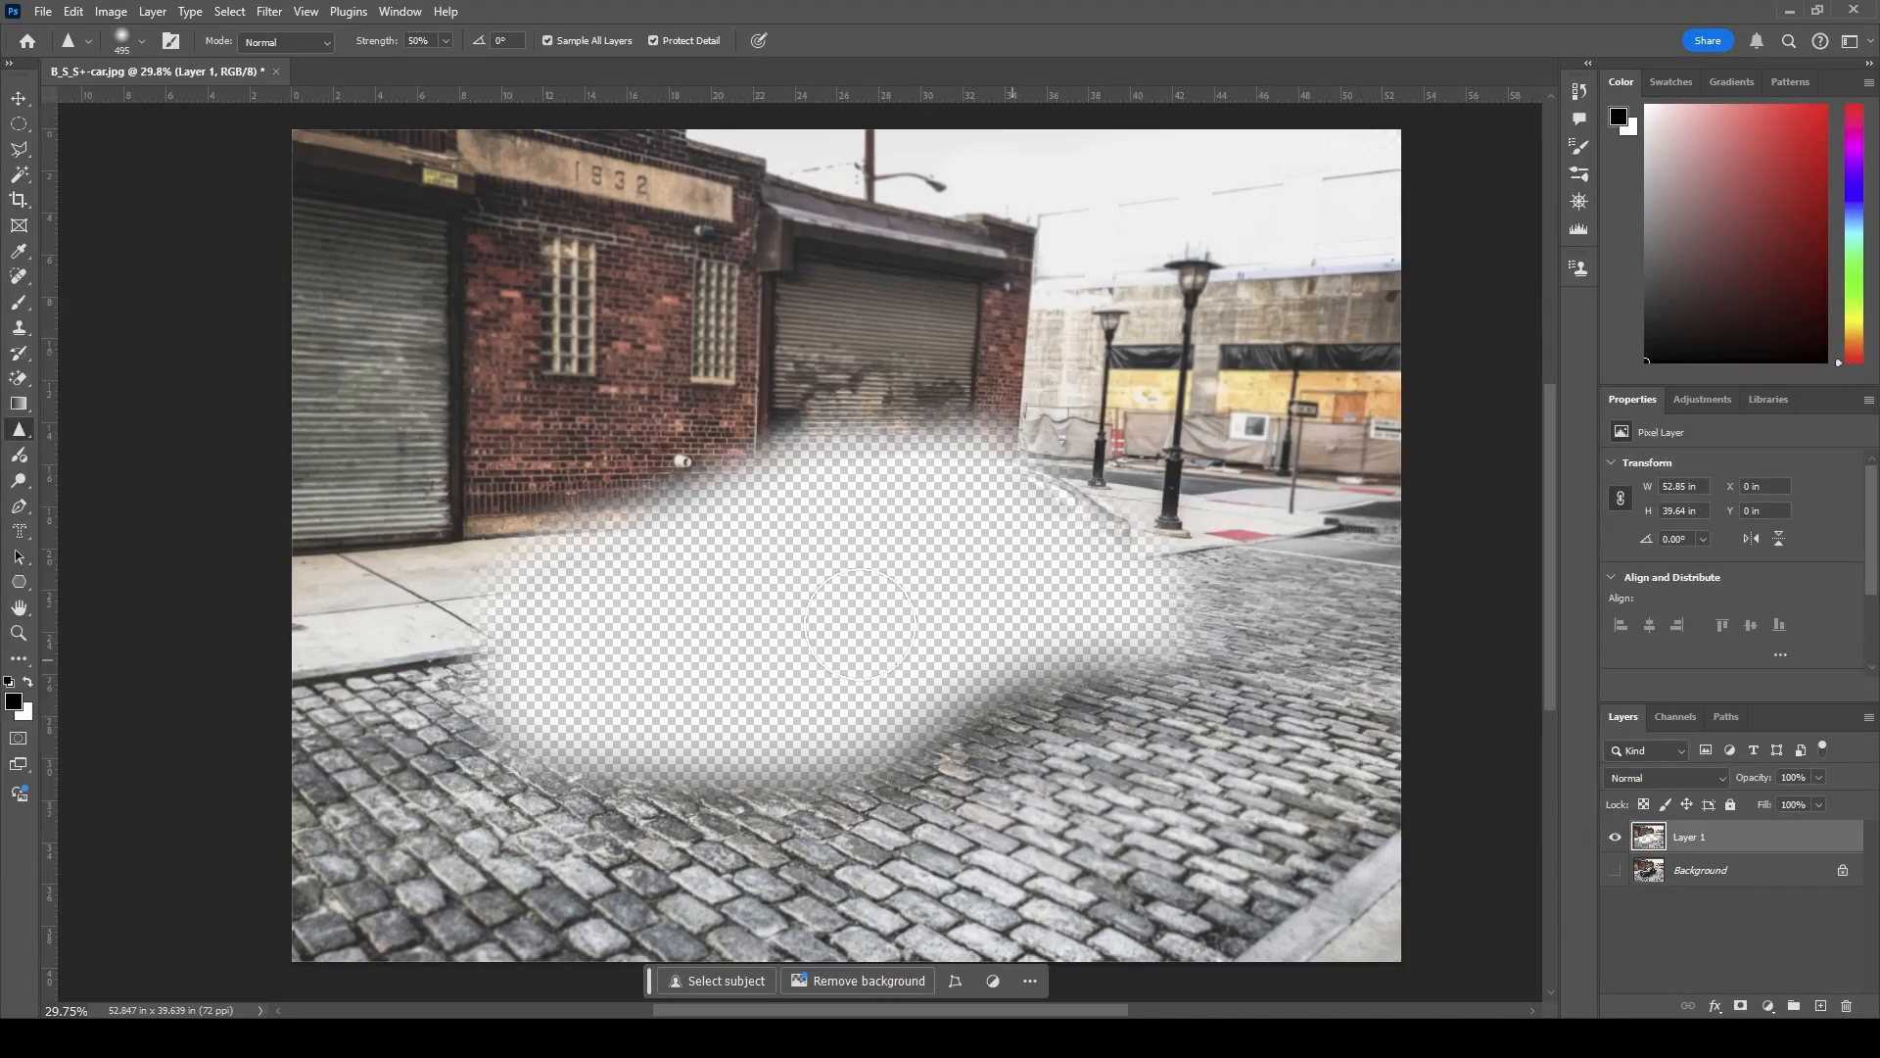
click(1615, 837)
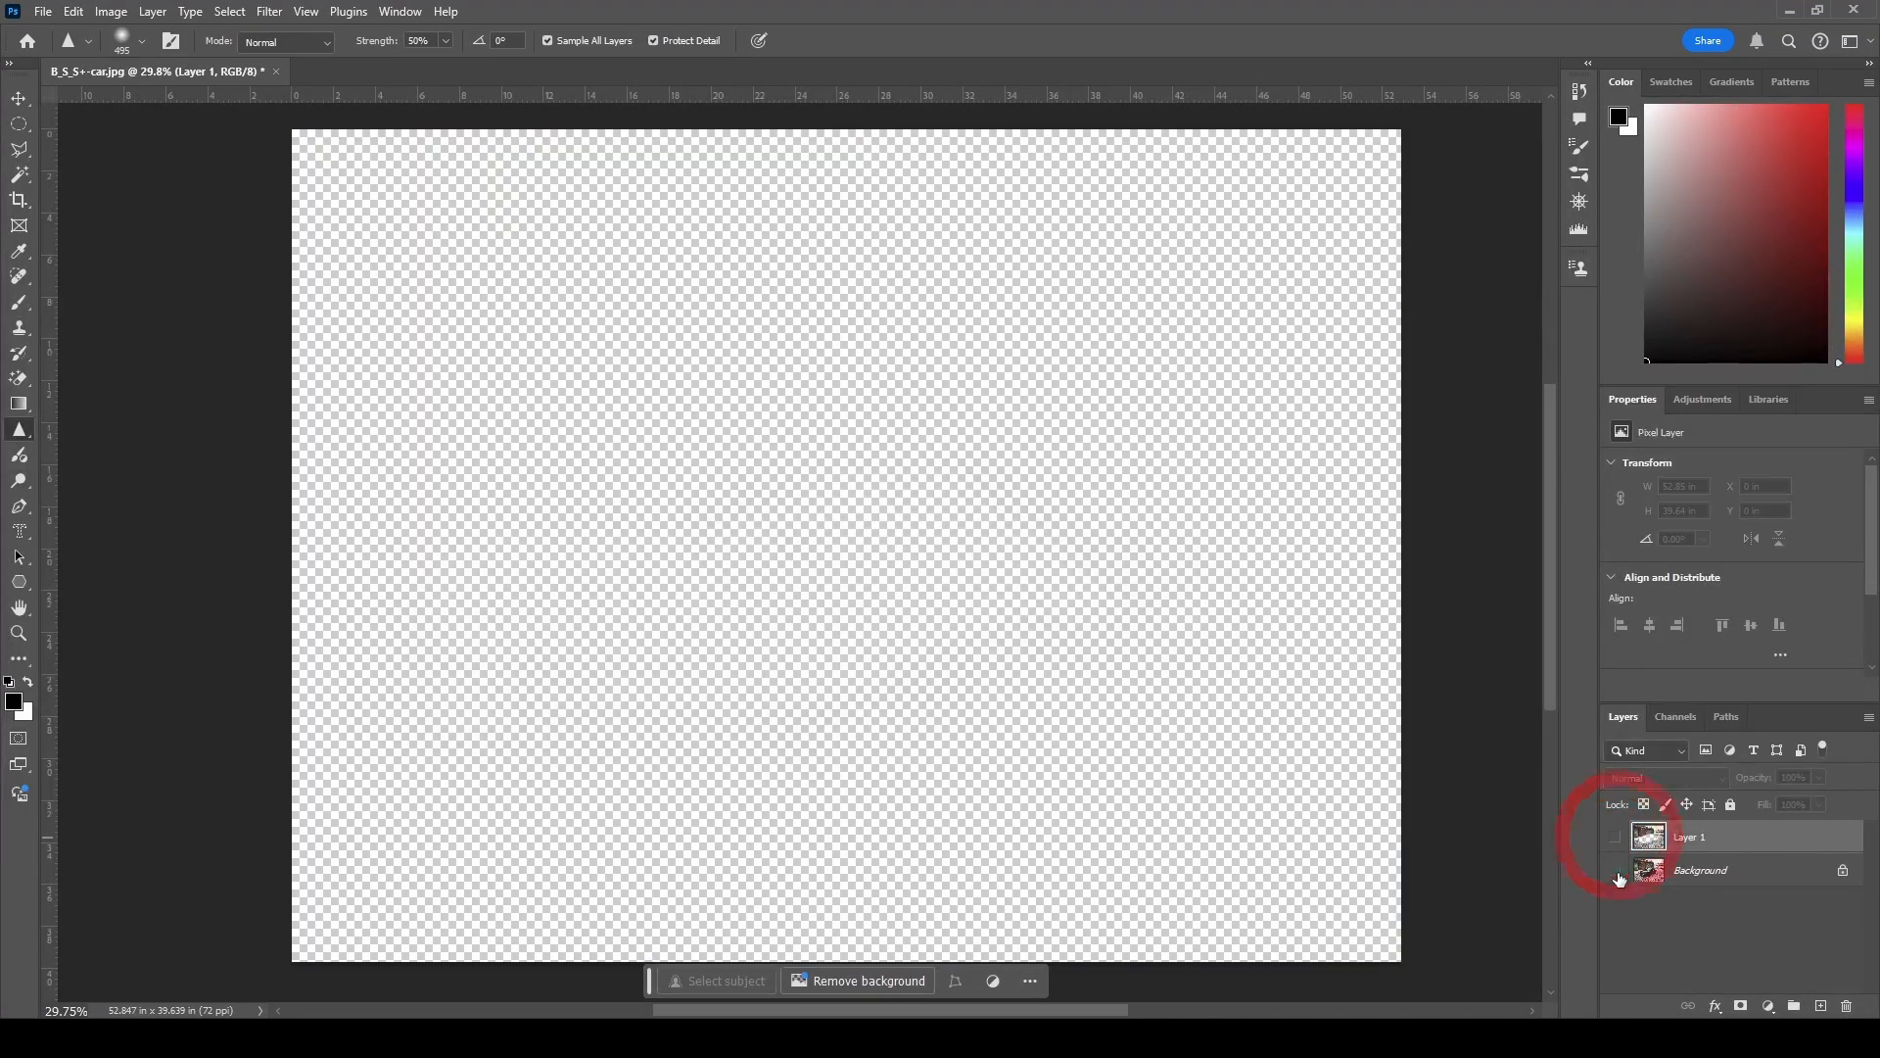
click(1615, 870)
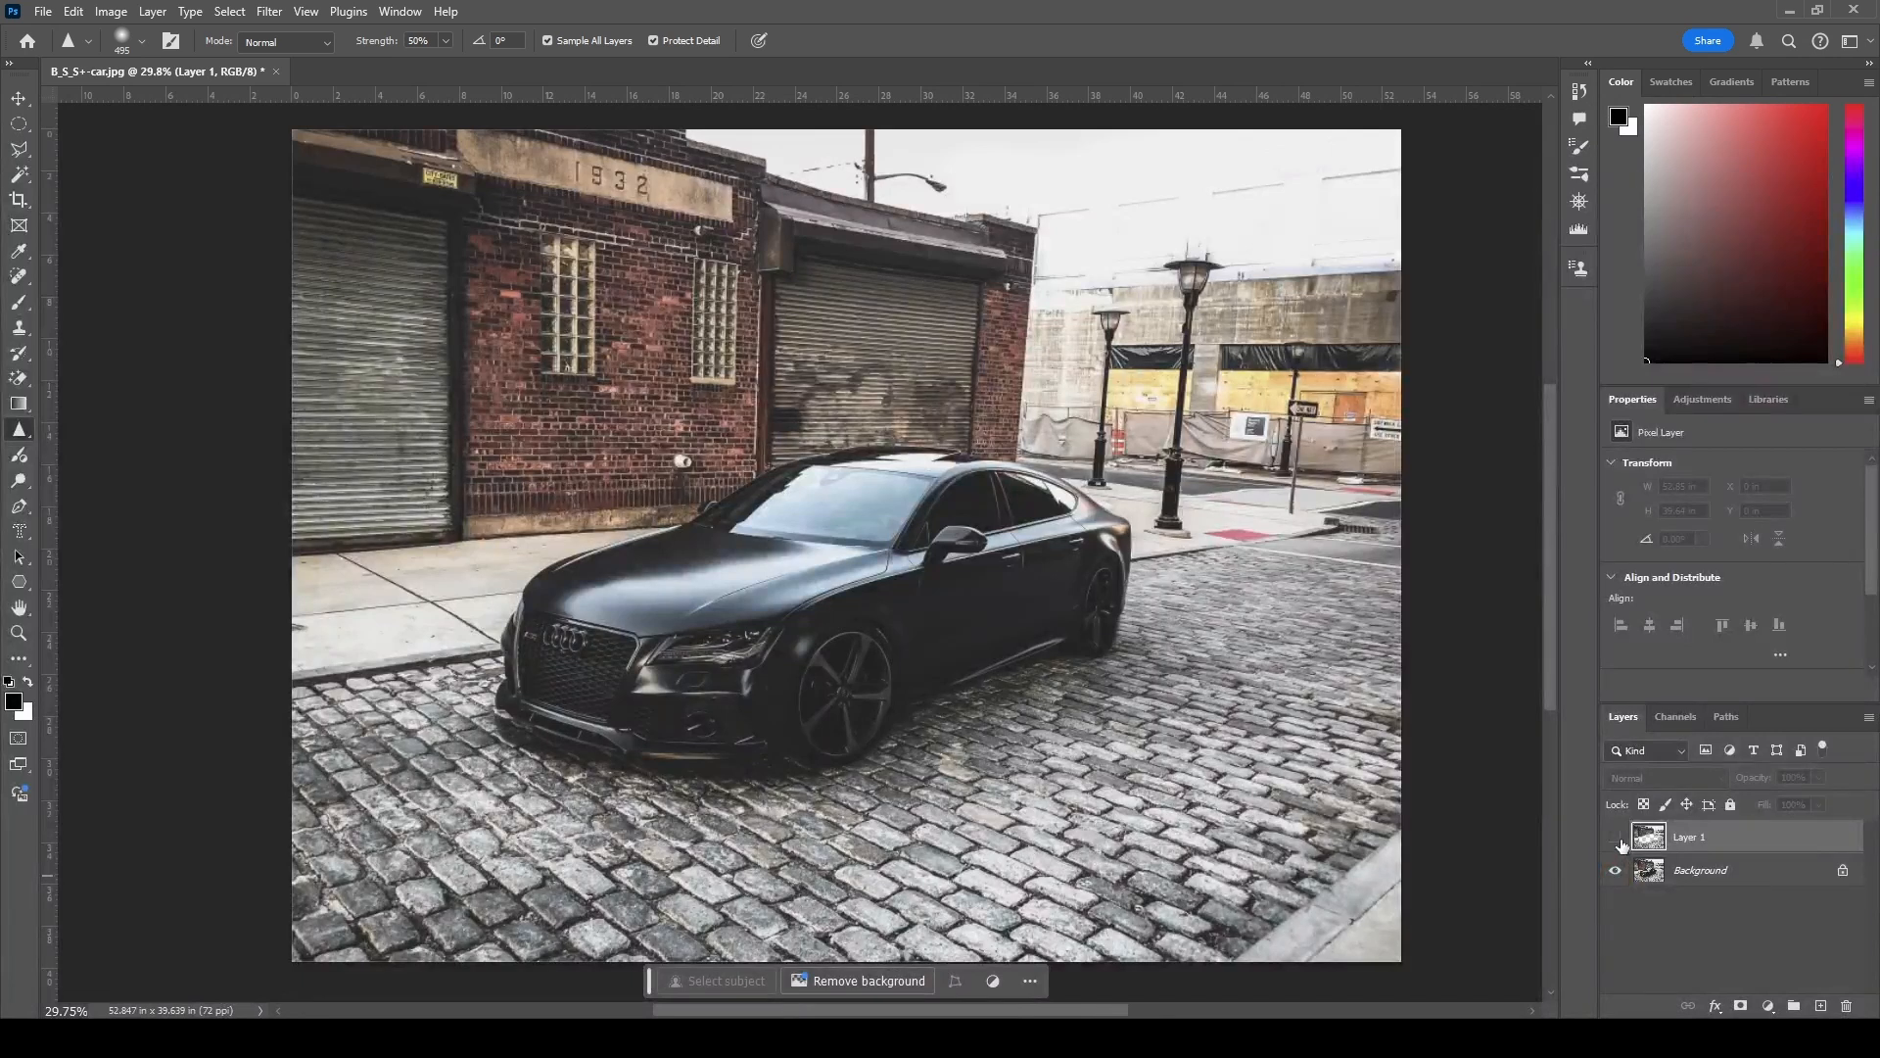
click(1617, 839)
- Add an empty layer above Layer 1, hide Layer 1, and sharpen the car on the new layer at 50% strength
click(1818, 1007)
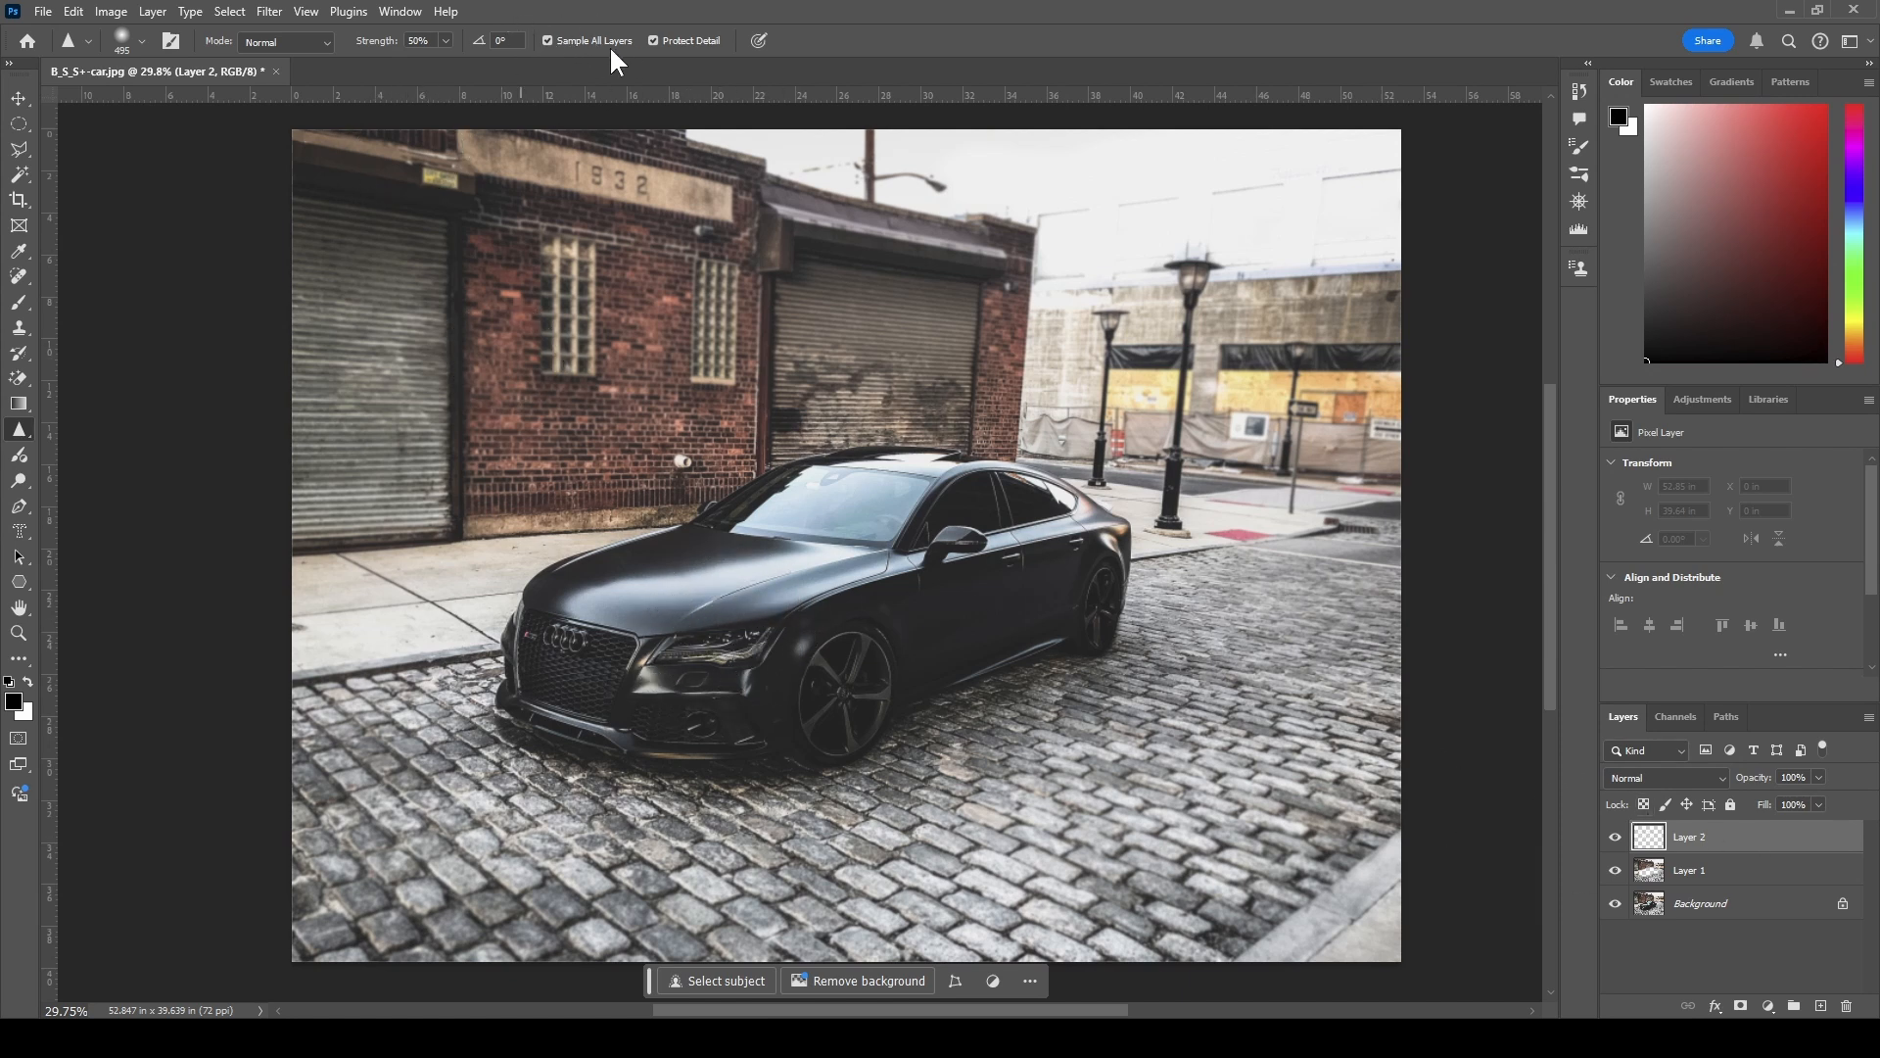
click(1613, 869)
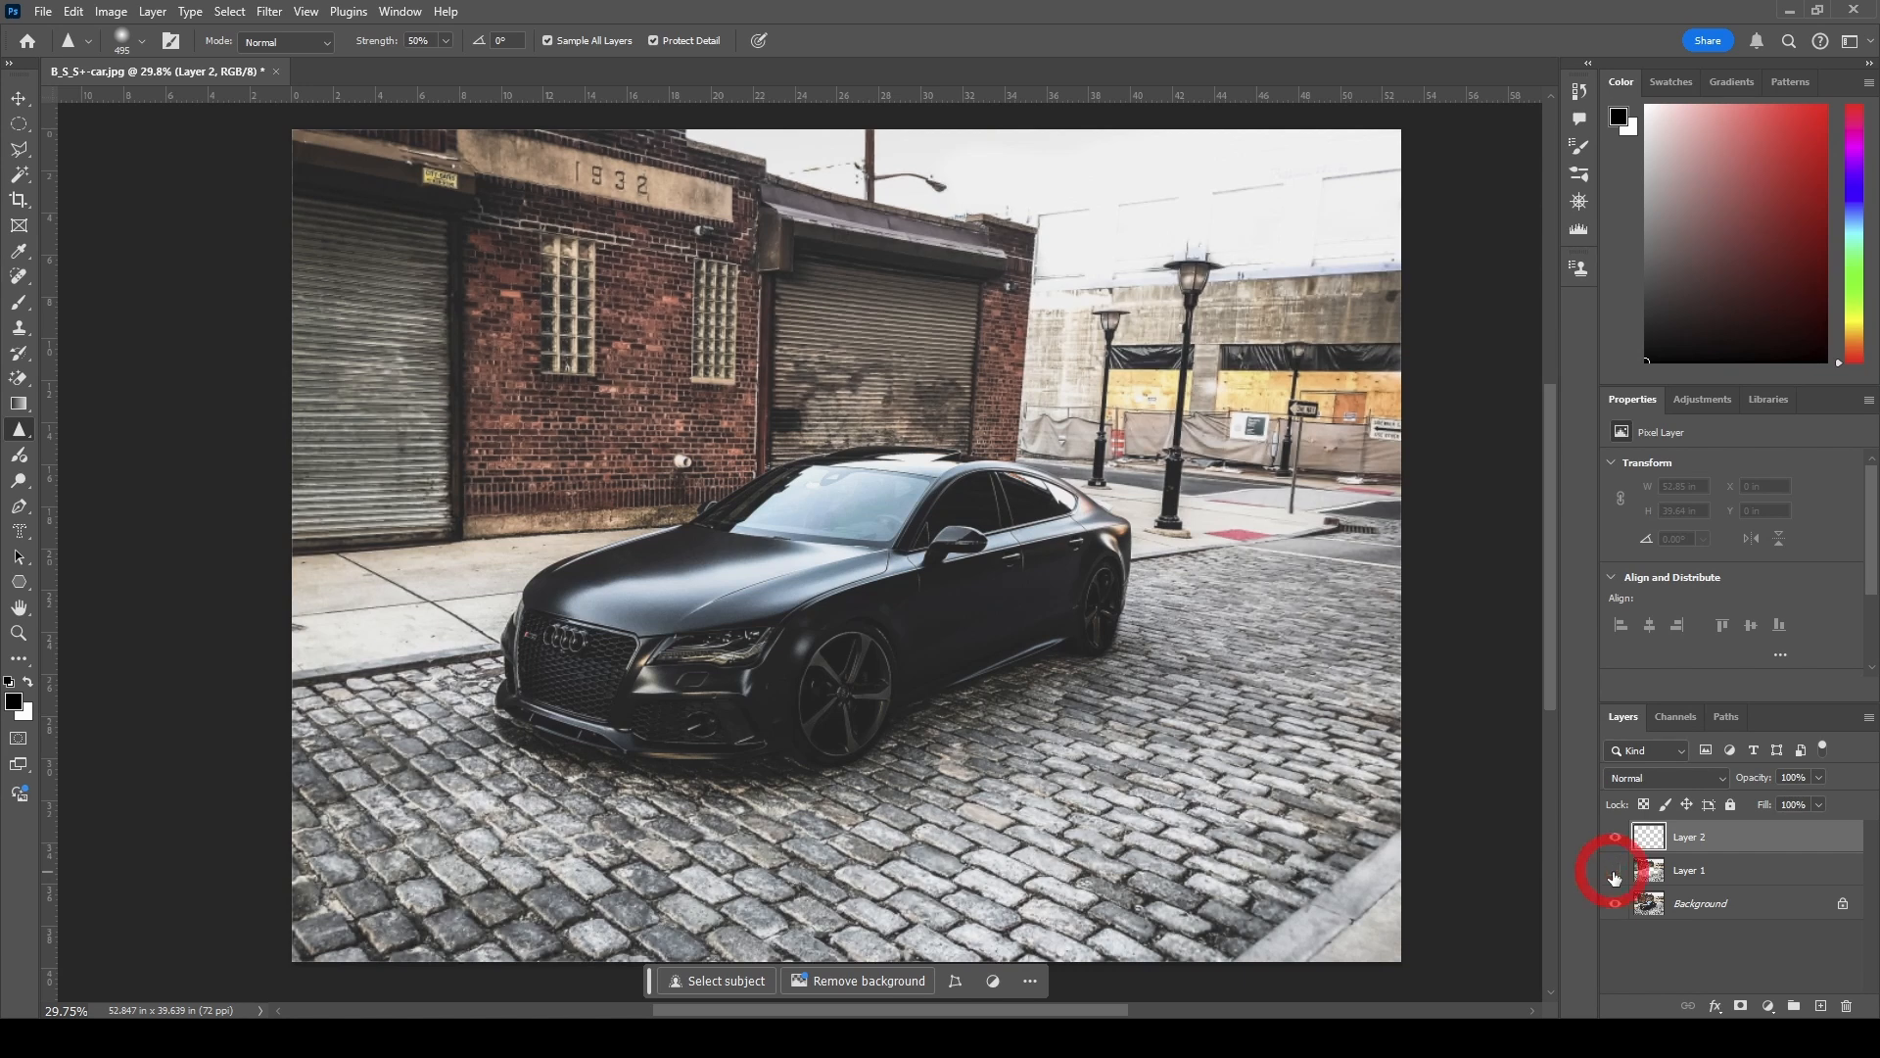
mouse_move(657, 664)
mouse_down()
mouse_move(897, 590)
mouse_move(841, 518)
mouse_move(769, 561)
mouse_move(932, 518)
mouse_move(1052, 547)
mouse_move(1063, 582)
mouse_move(932, 595)
mouse_move(880, 631)
mouse_move(723, 665)
mouse_move(709, 619)
mouse_move(781, 611)
mouse_move(823, 628)
mouse_move(816, 658)
mouse_move(845, 656)
mouse_move(1038, 572)
mouse_move(1016, 540)
mouse_move(870, 528)
mouse_move(686, 571)
mouse_move(616, 614)
mouse_move(669, 688)
mouse_move(835, 585)
mouse_move(895, 689)
mouse_move(739, 731)
mouse_up()
key(alt)
key(alt)
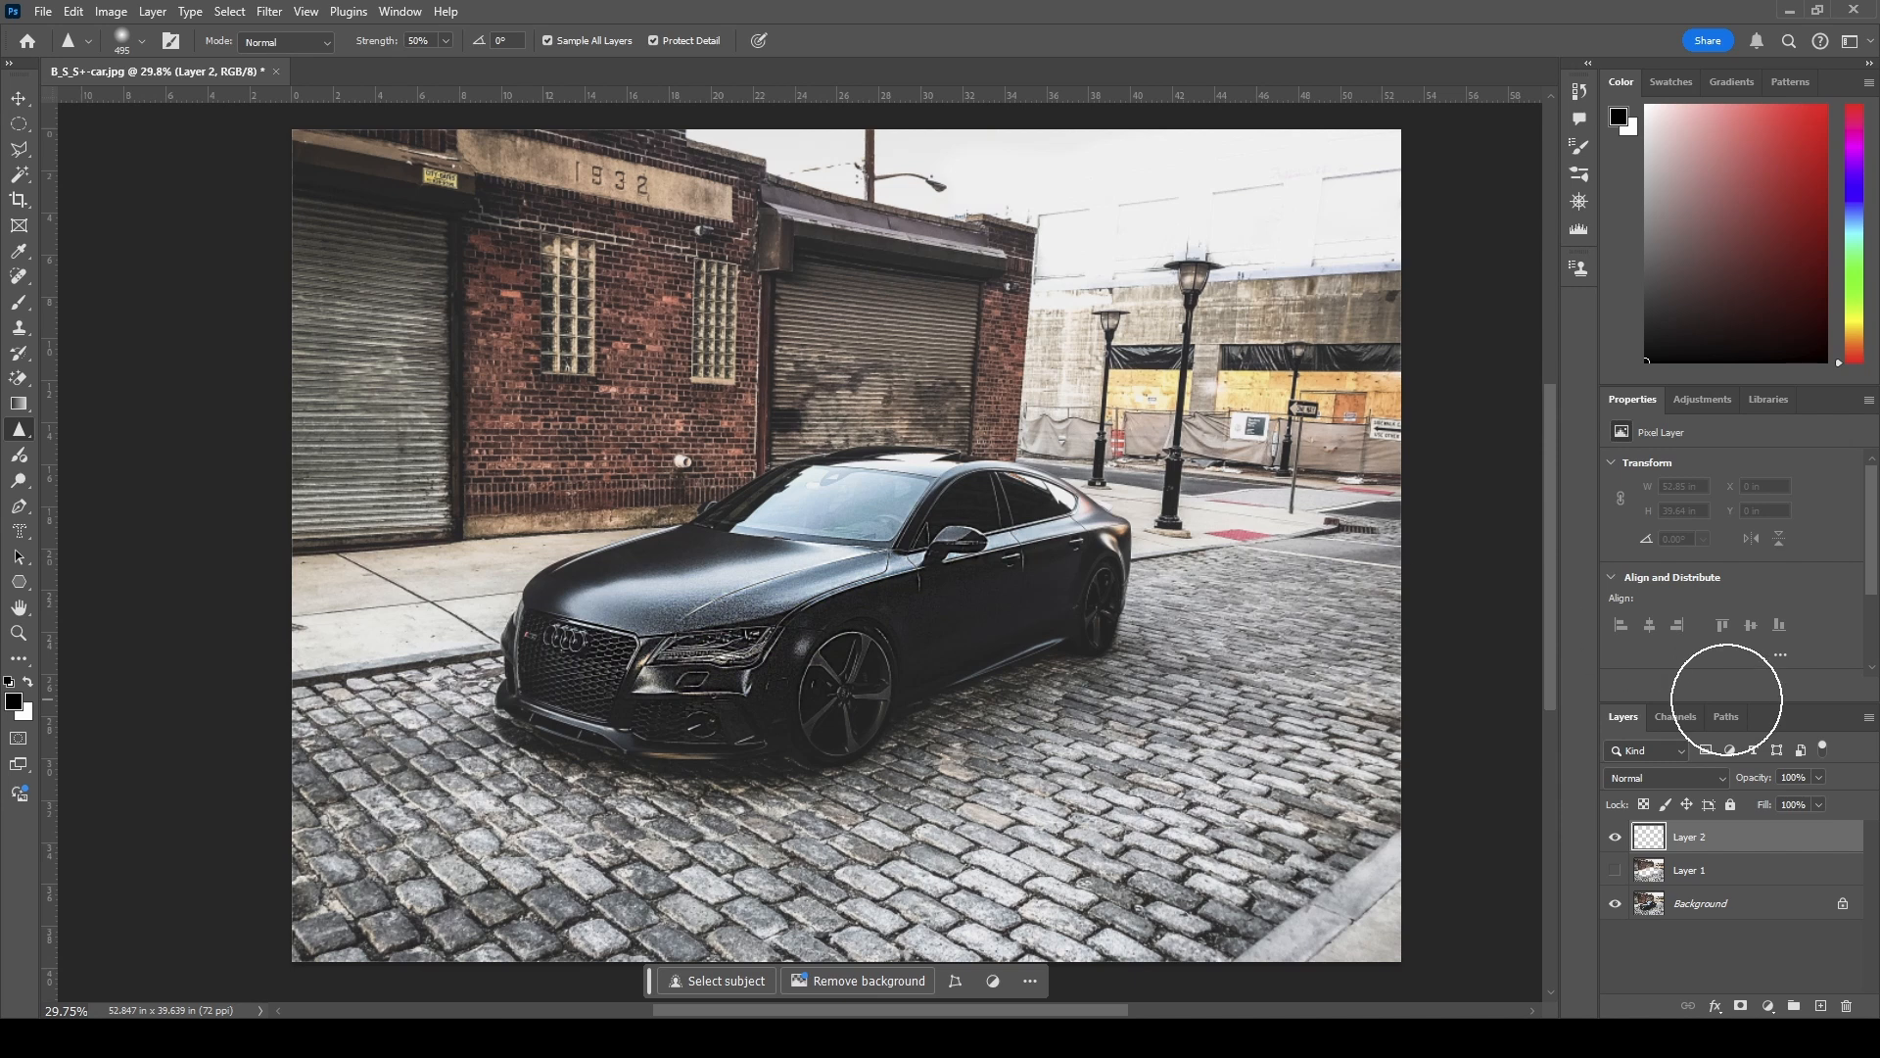
- Examine the sharpened detail on the car's grille, headlight and front wheel up close
scroll(714, 630, up, 5)
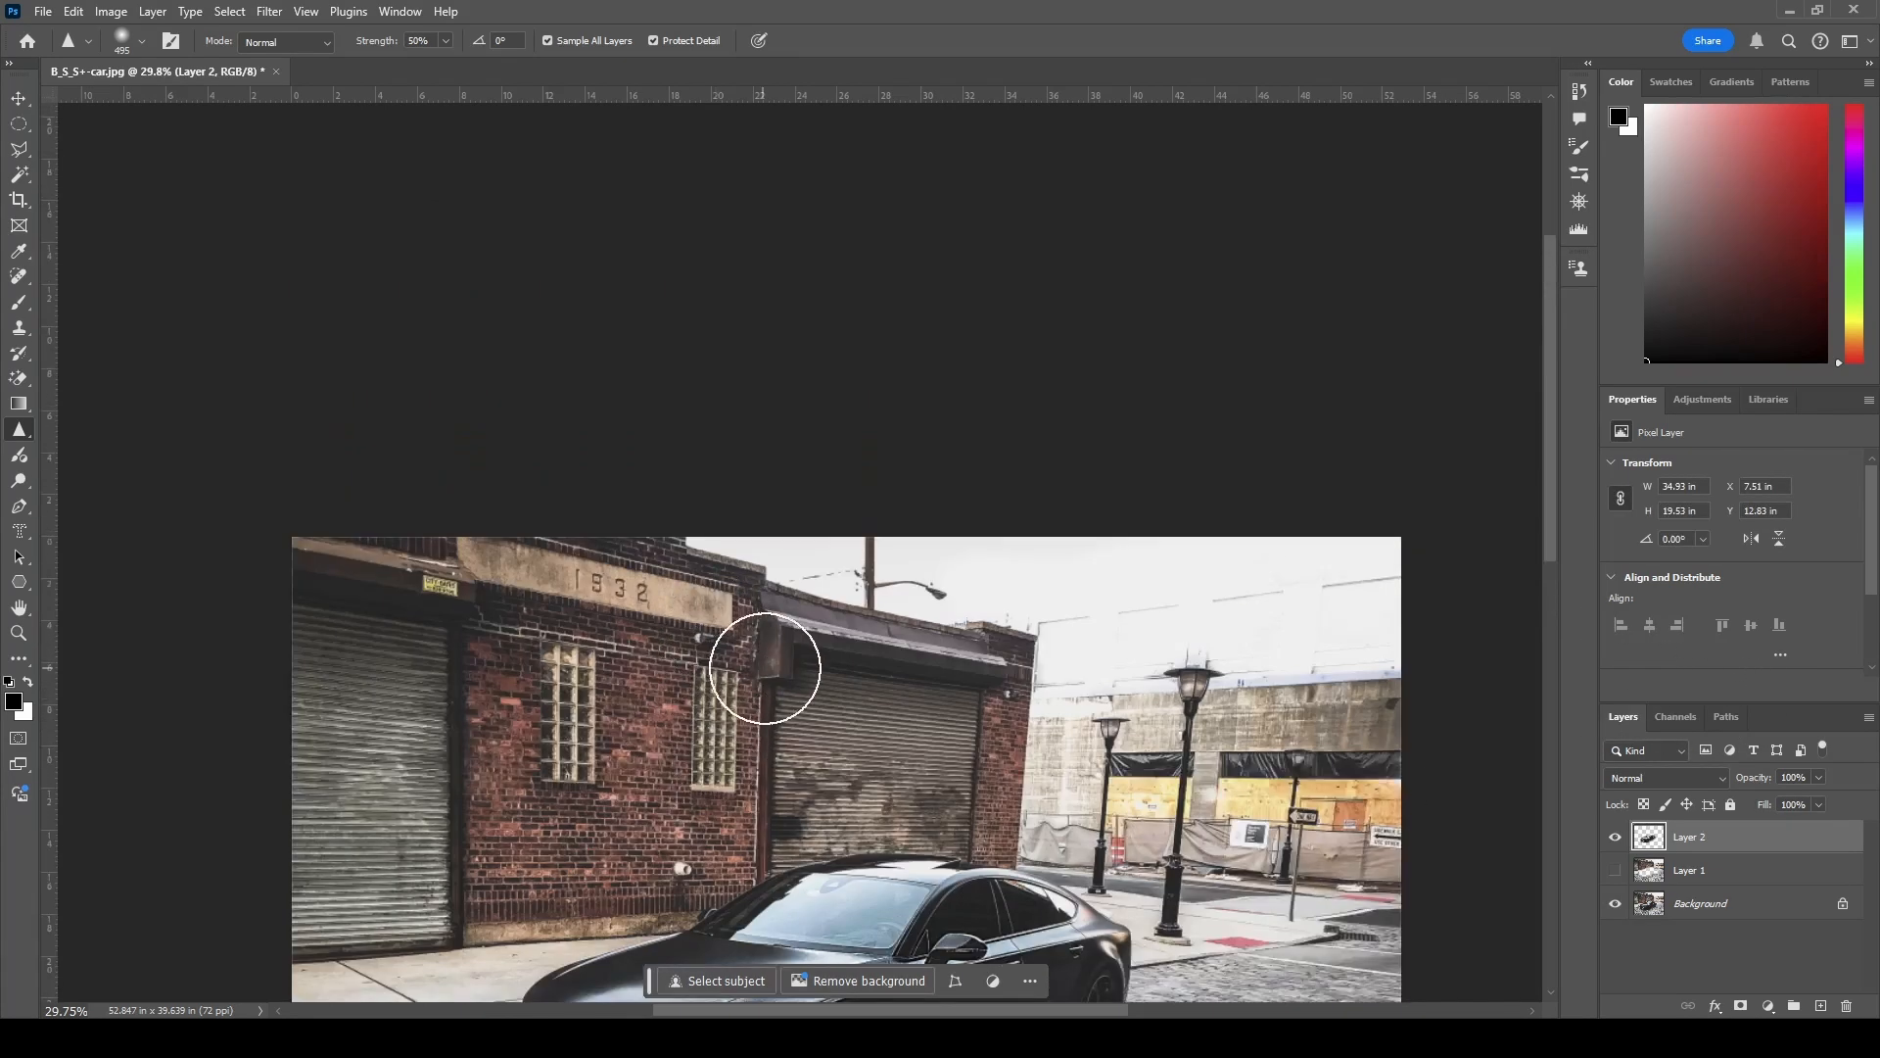
drag(1555, 456, 1554, 607)
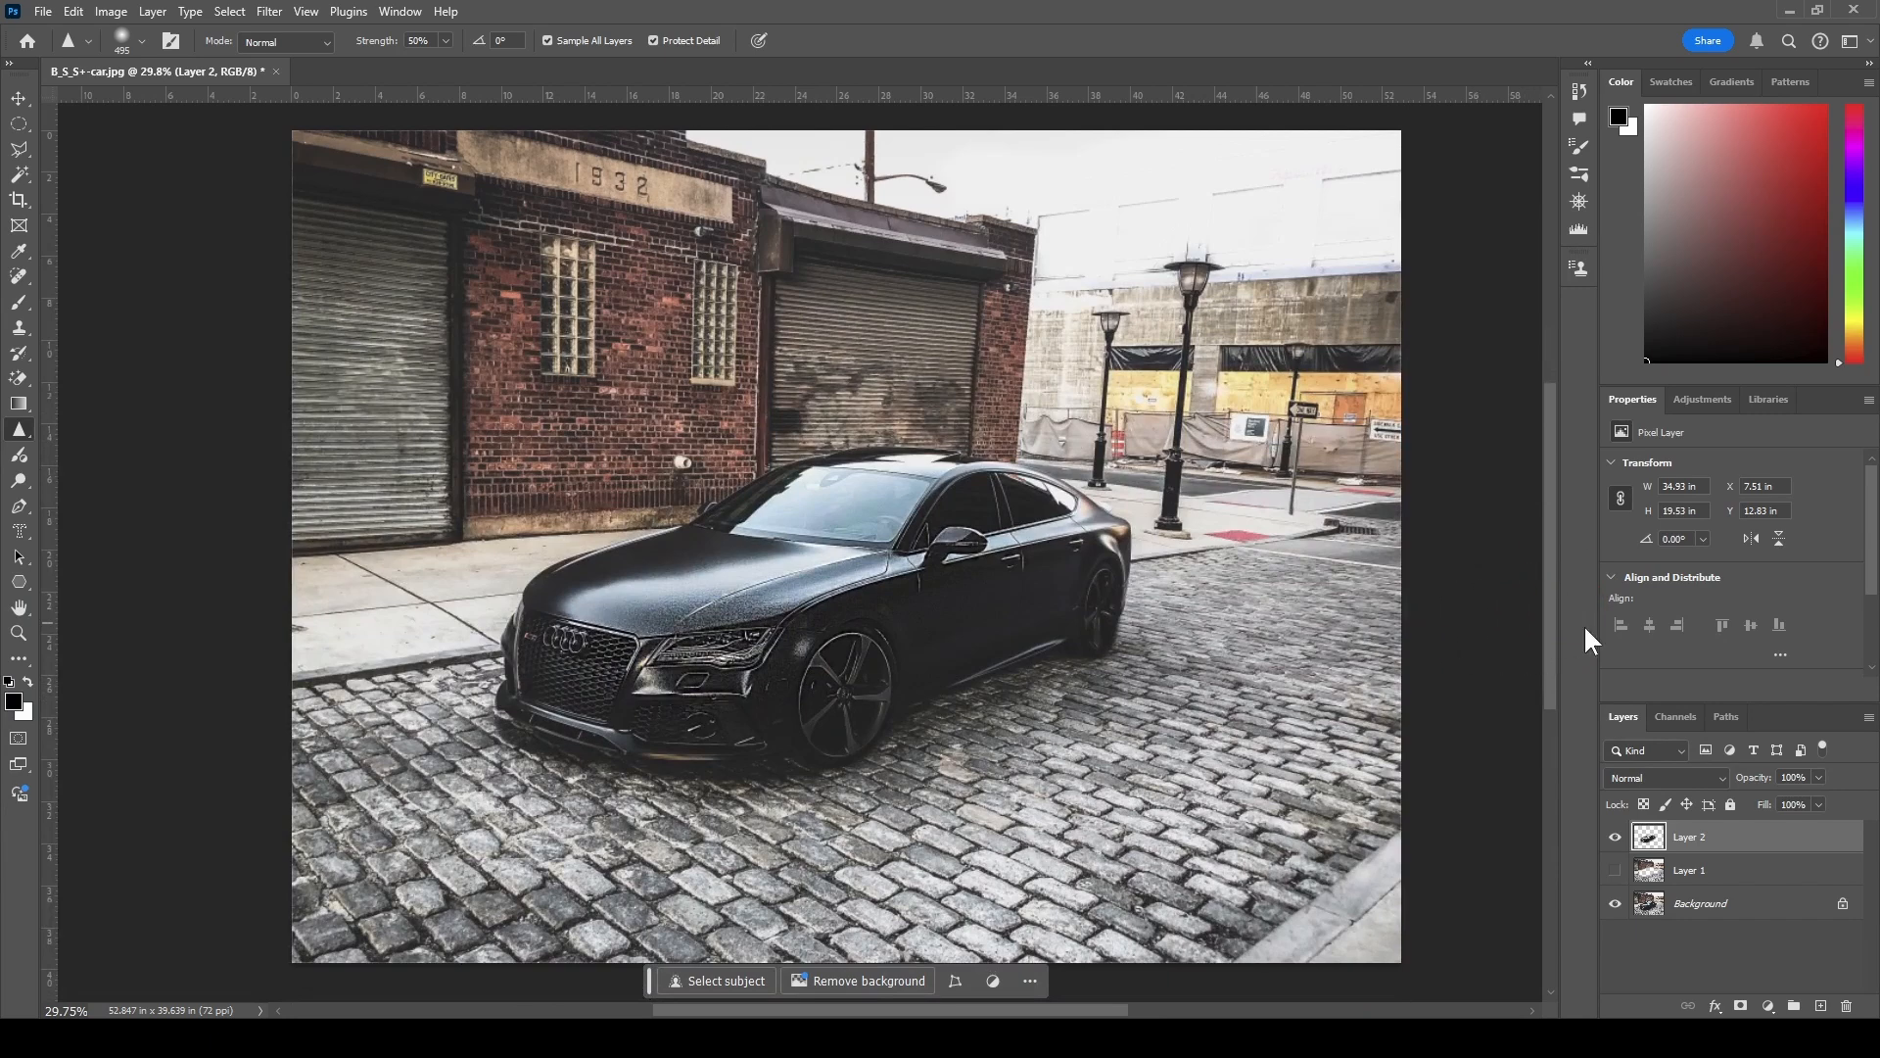
scroll(602, 686, up, 3)
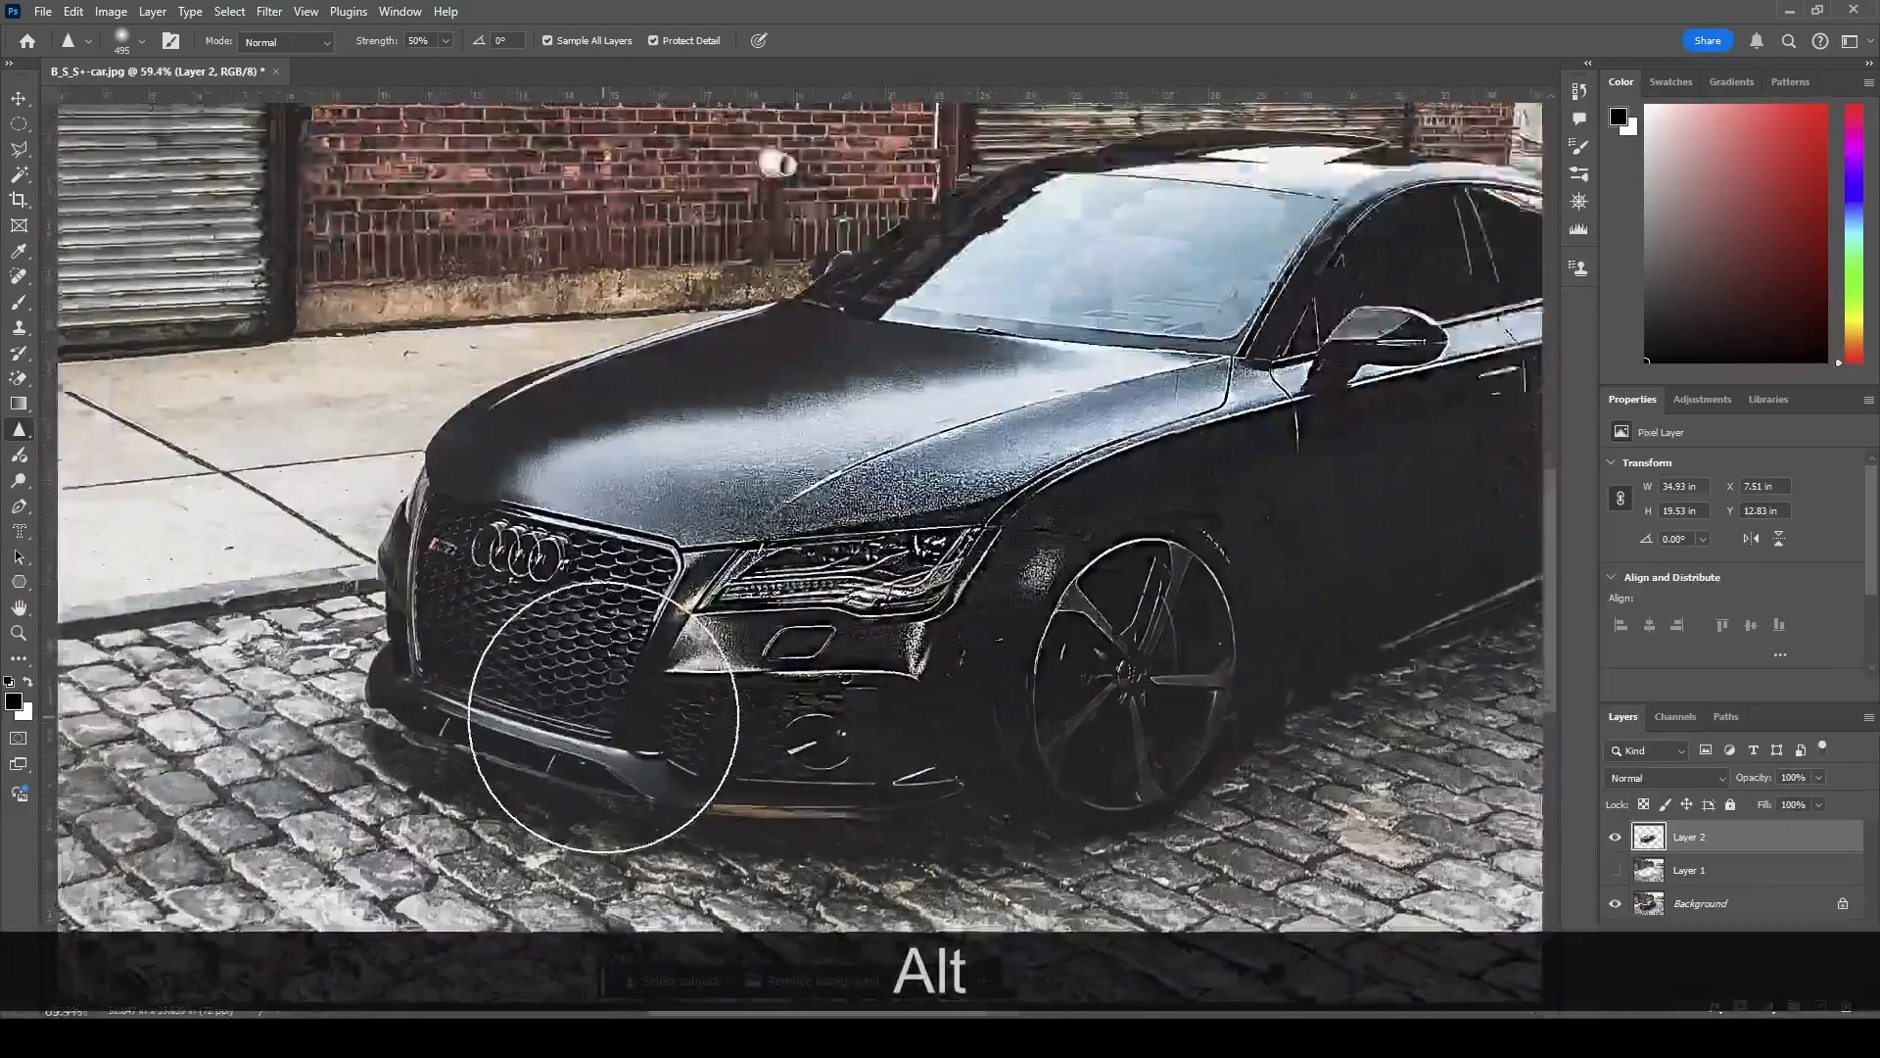
scroll(889, 661, up, 2)
scroll(892, 663, down, 5)
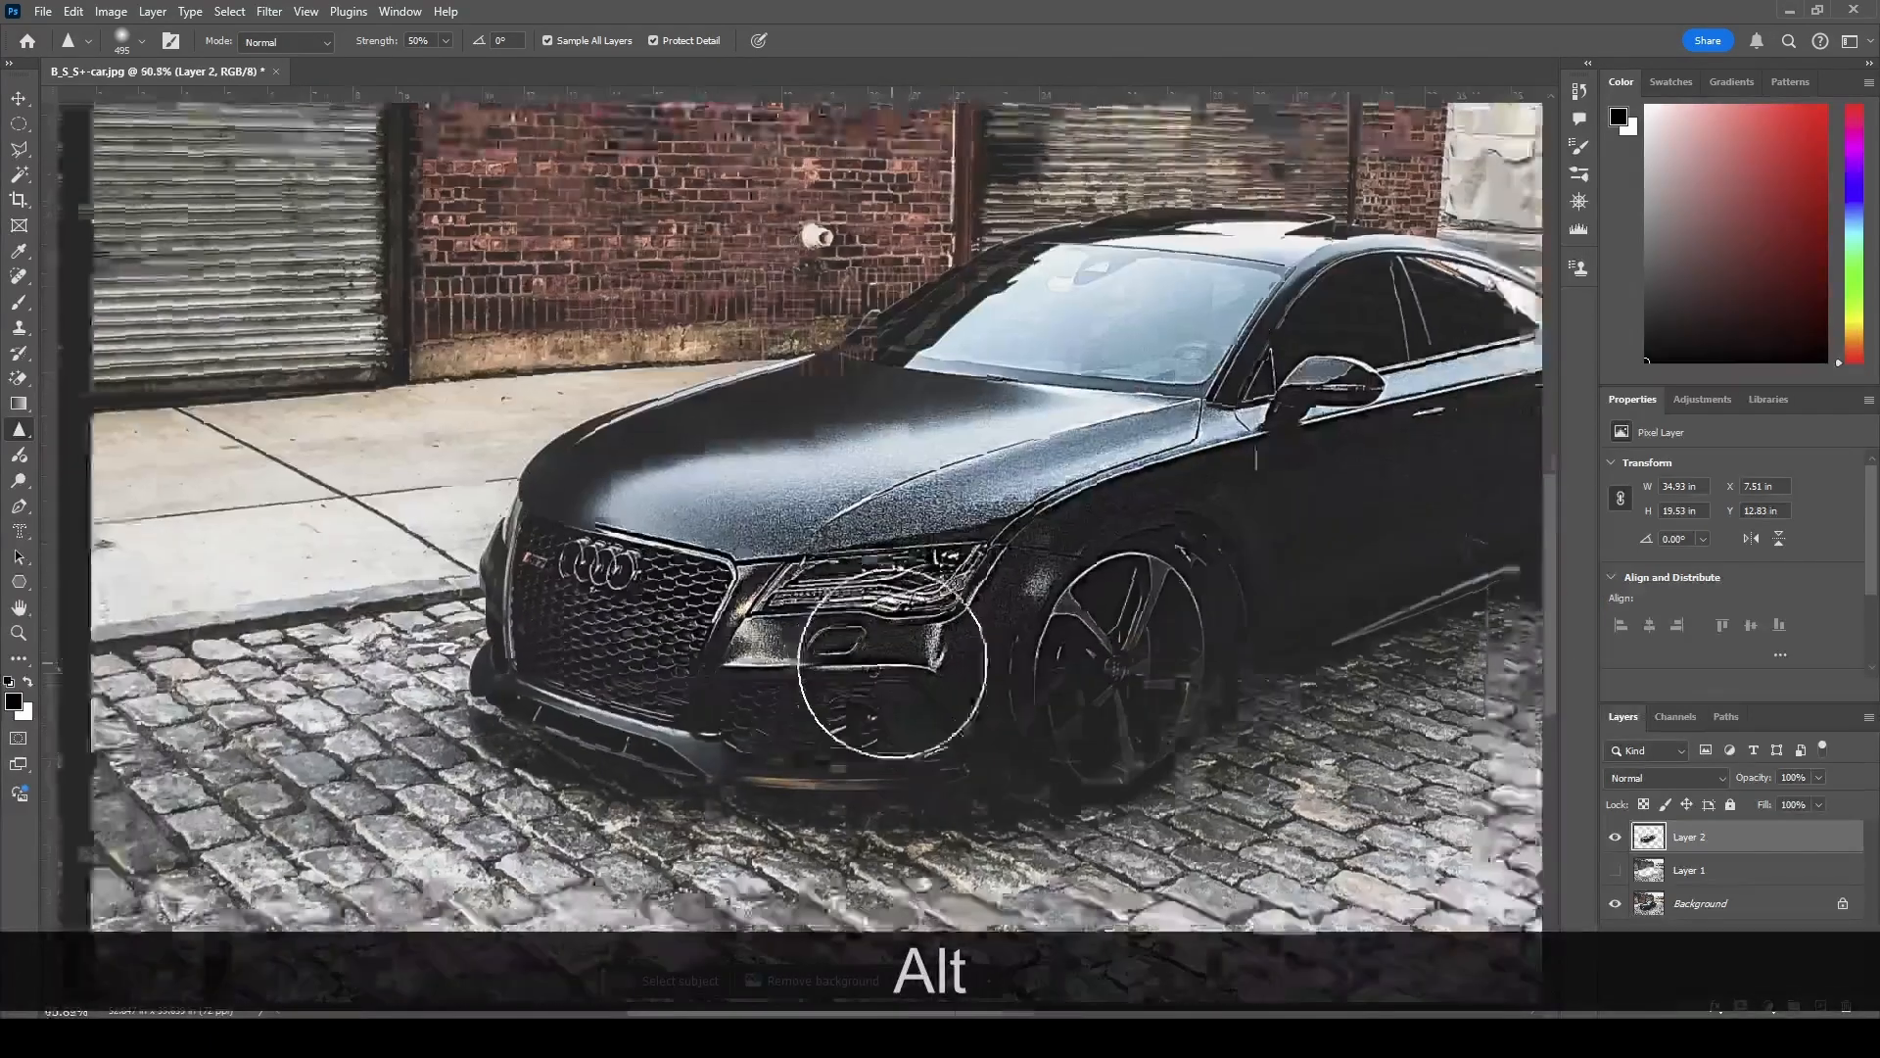
- Compare the whole car with and without the sharpening by hiding and showing Layer 2, leaving it visible
scroll(1143, 641, up, 2)
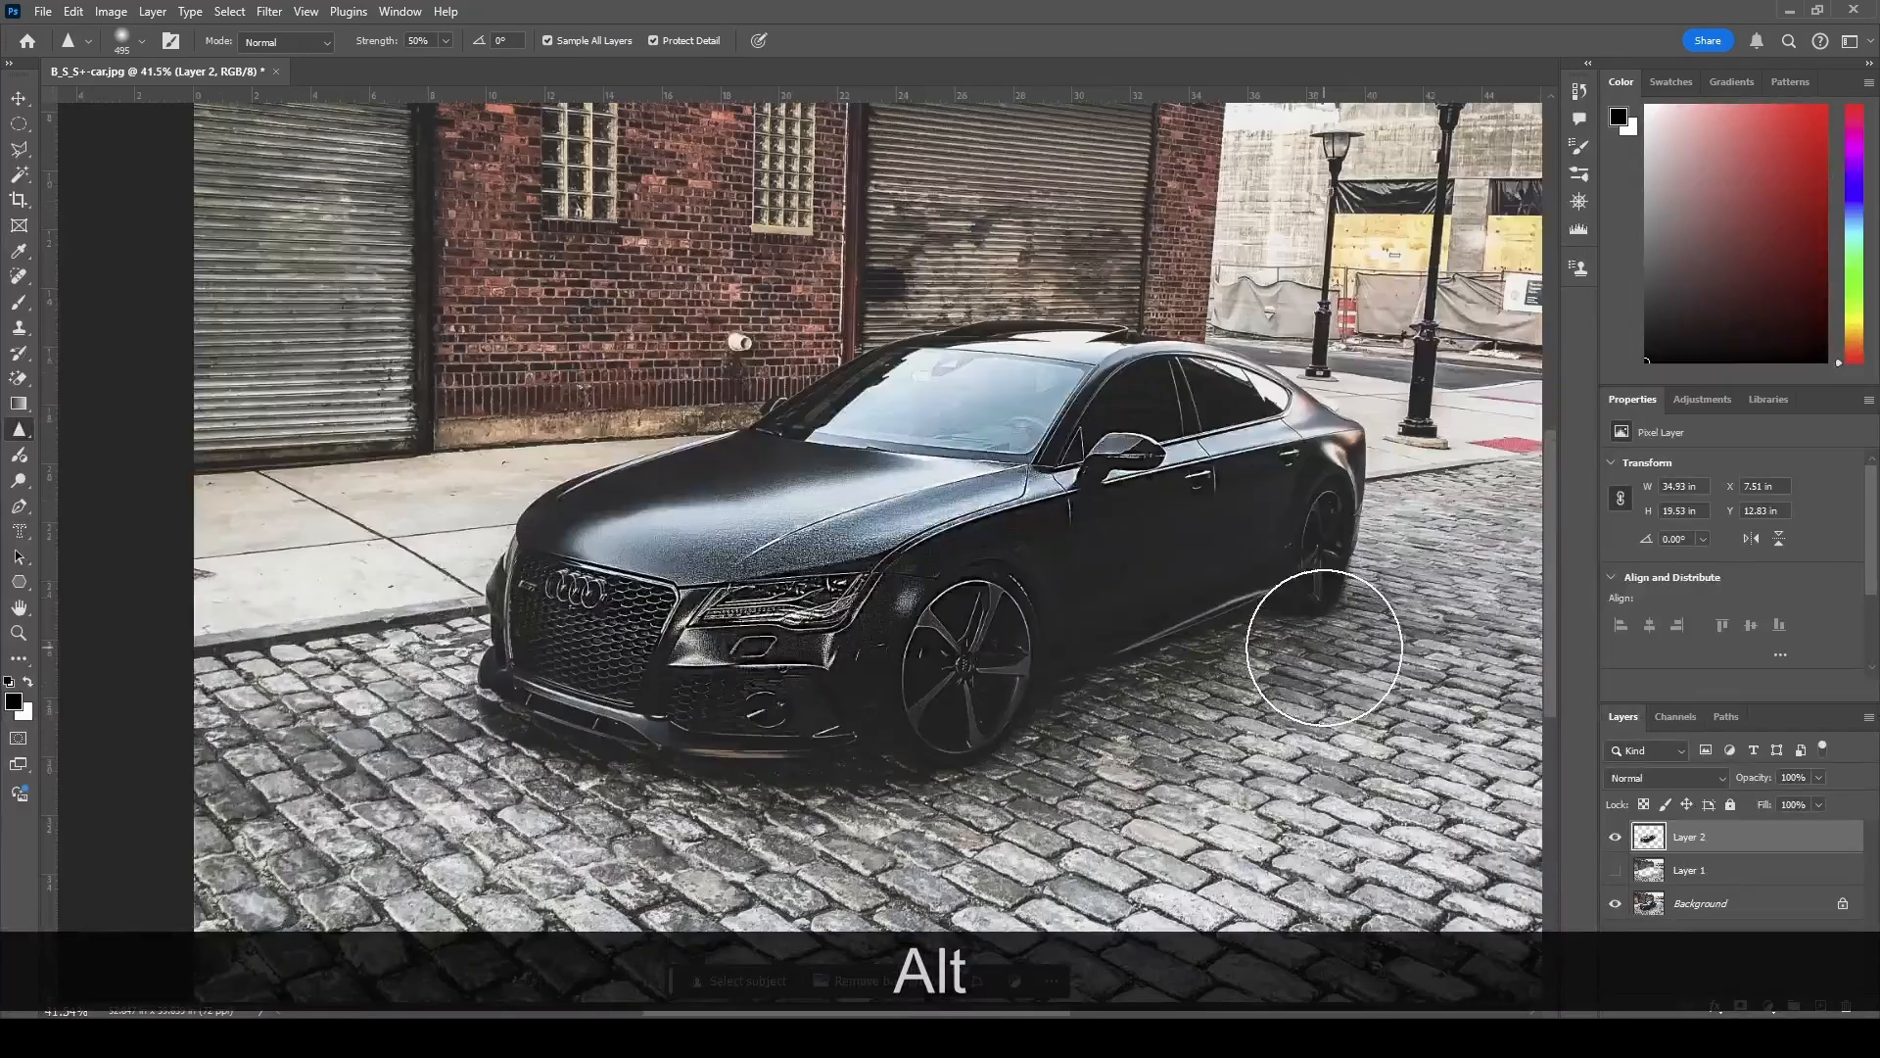
scroll(991, 622, down, 2)
scroll(1001, 632, up, 1)
scroll(1000, 632, up, 1)
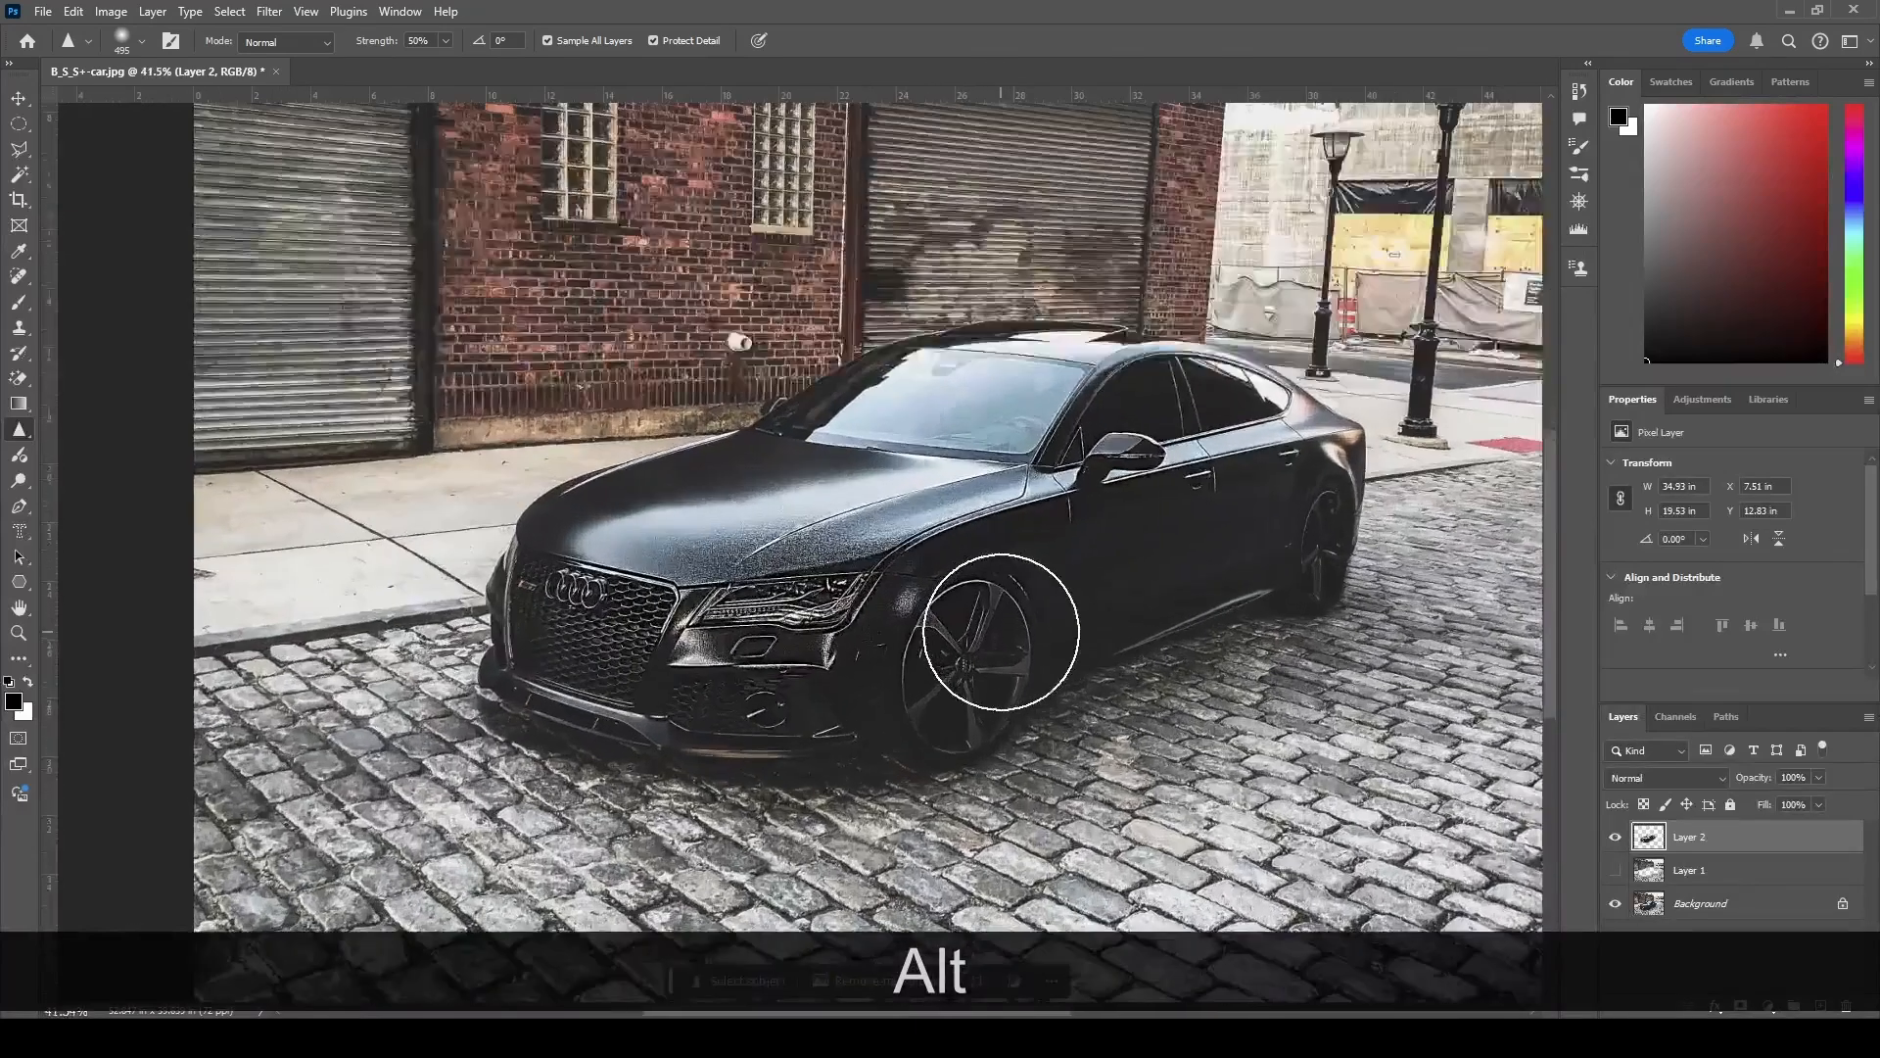
scroll(1000, 632, down, 3)
scroll(1001, 630, up, 1)
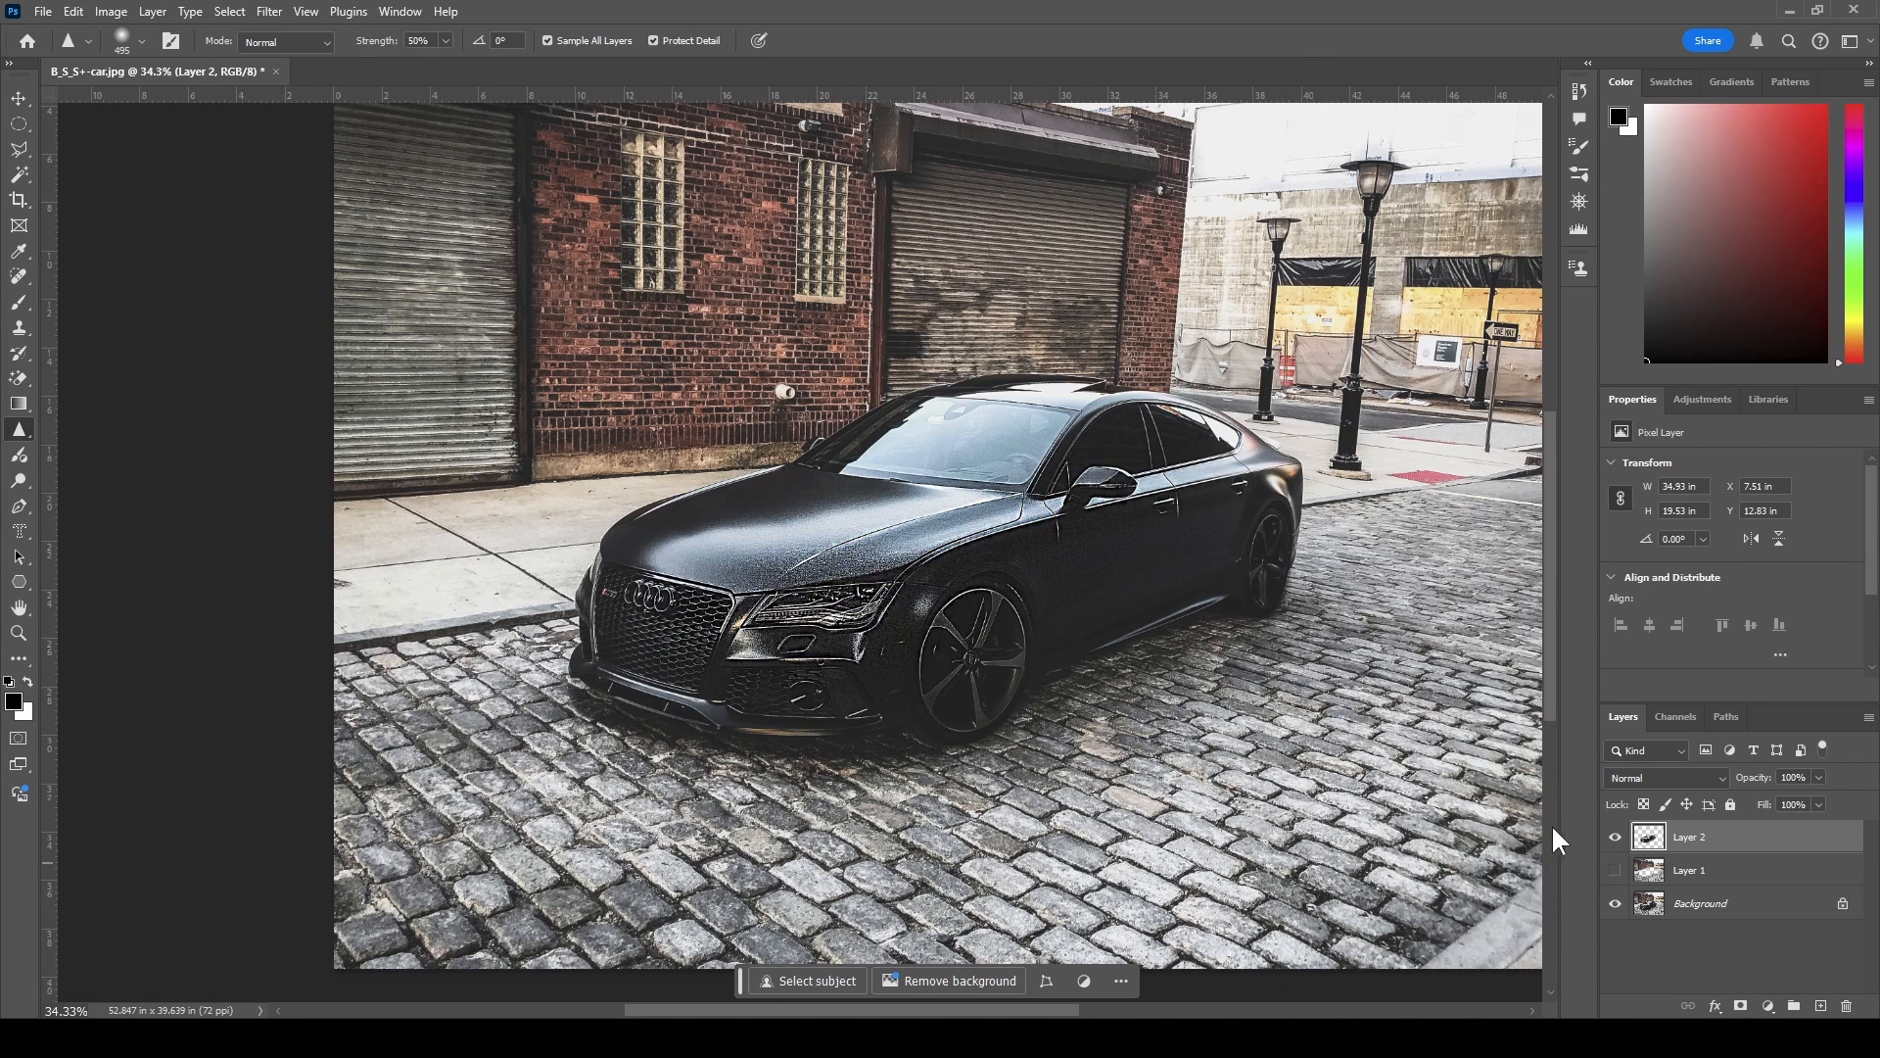
click(1618, 838)
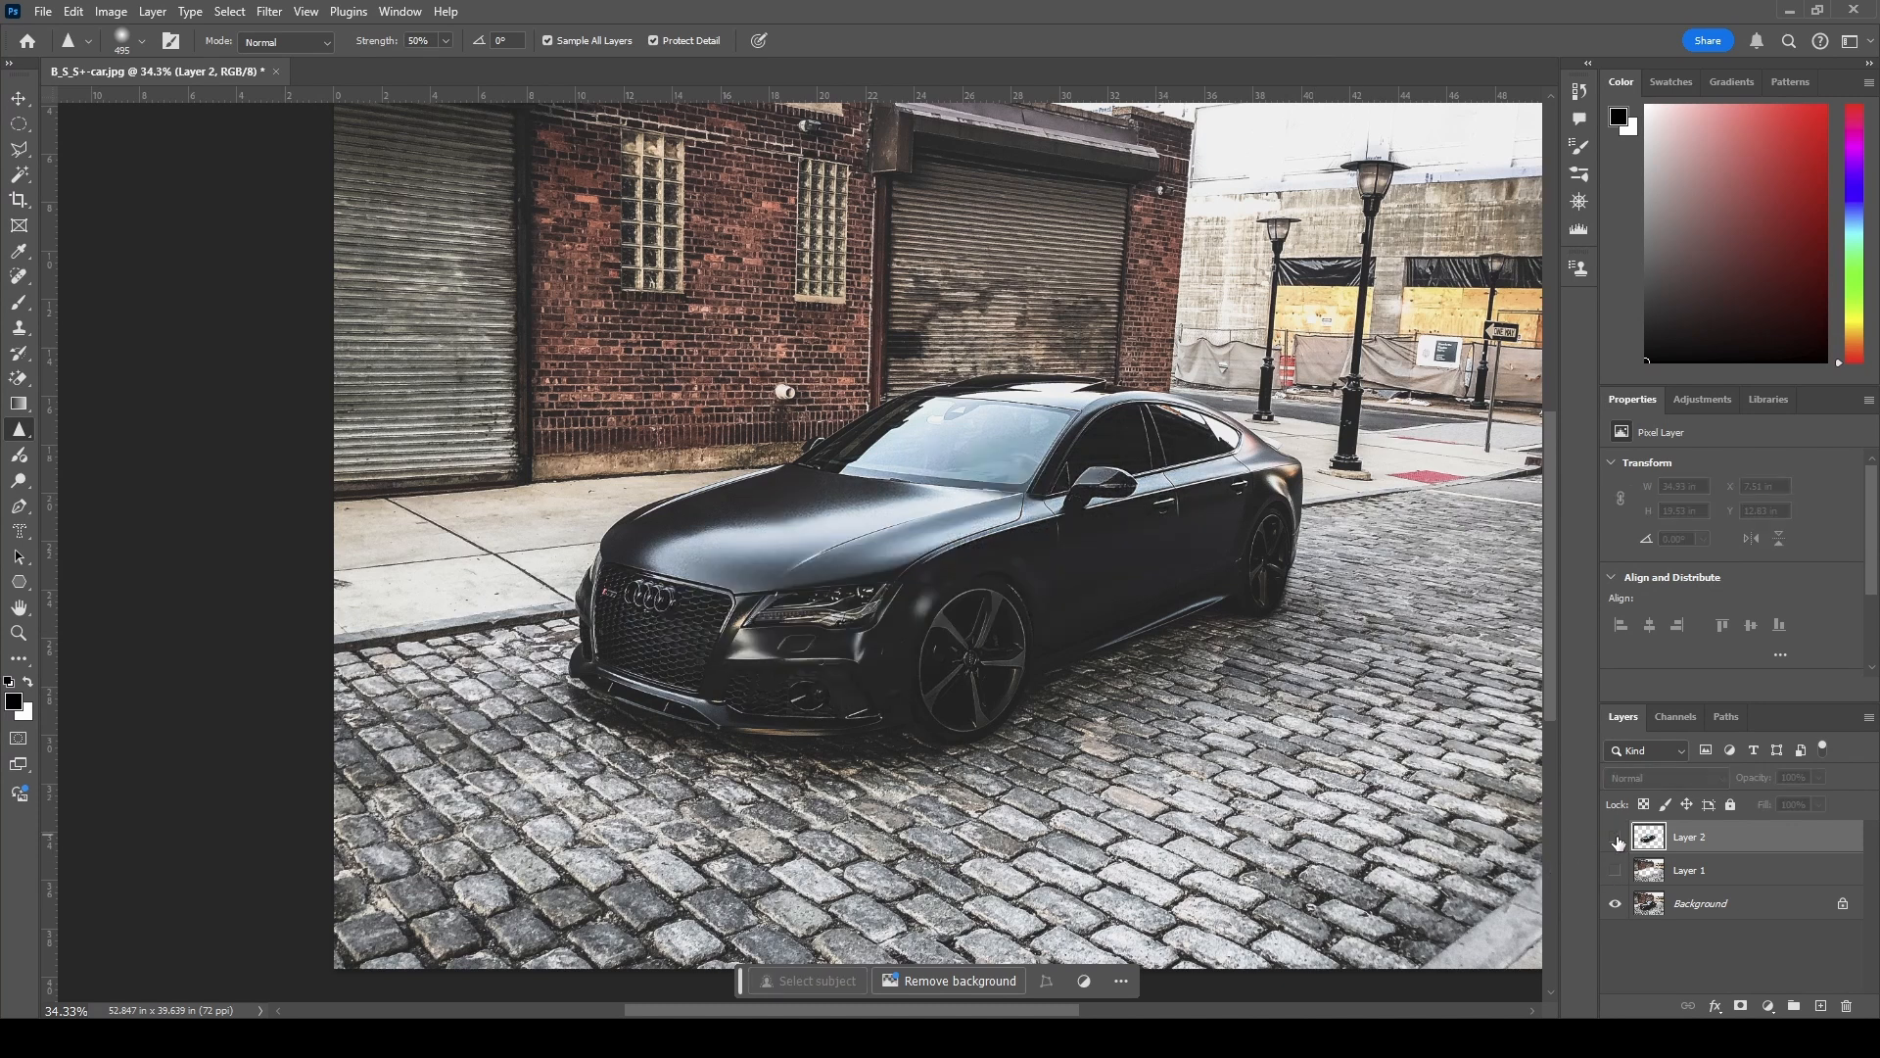
click(1617, 838)
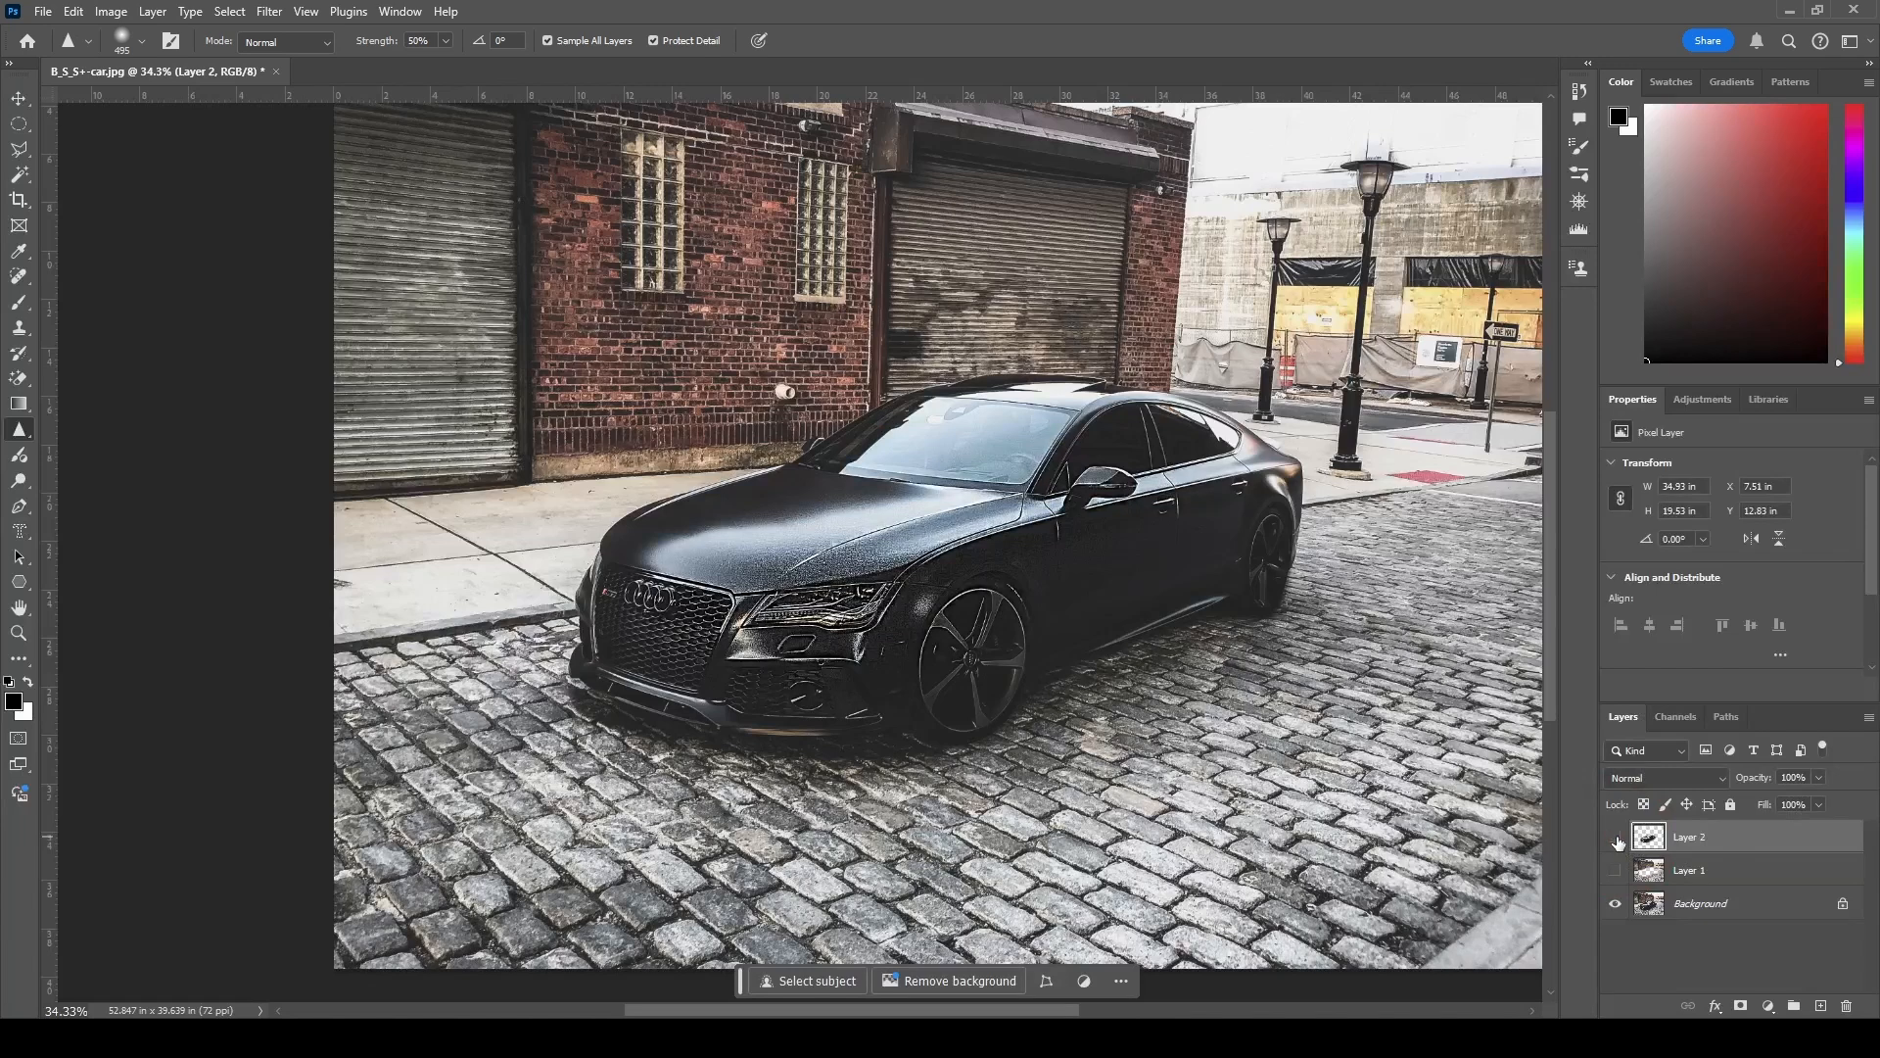
click(1617, 837)
click(1617, 837)
- Examine the sharpened hood and headlight up close, and check the full car again with Layer 2 off and on
alt+scroll(809, 597, up, 5)
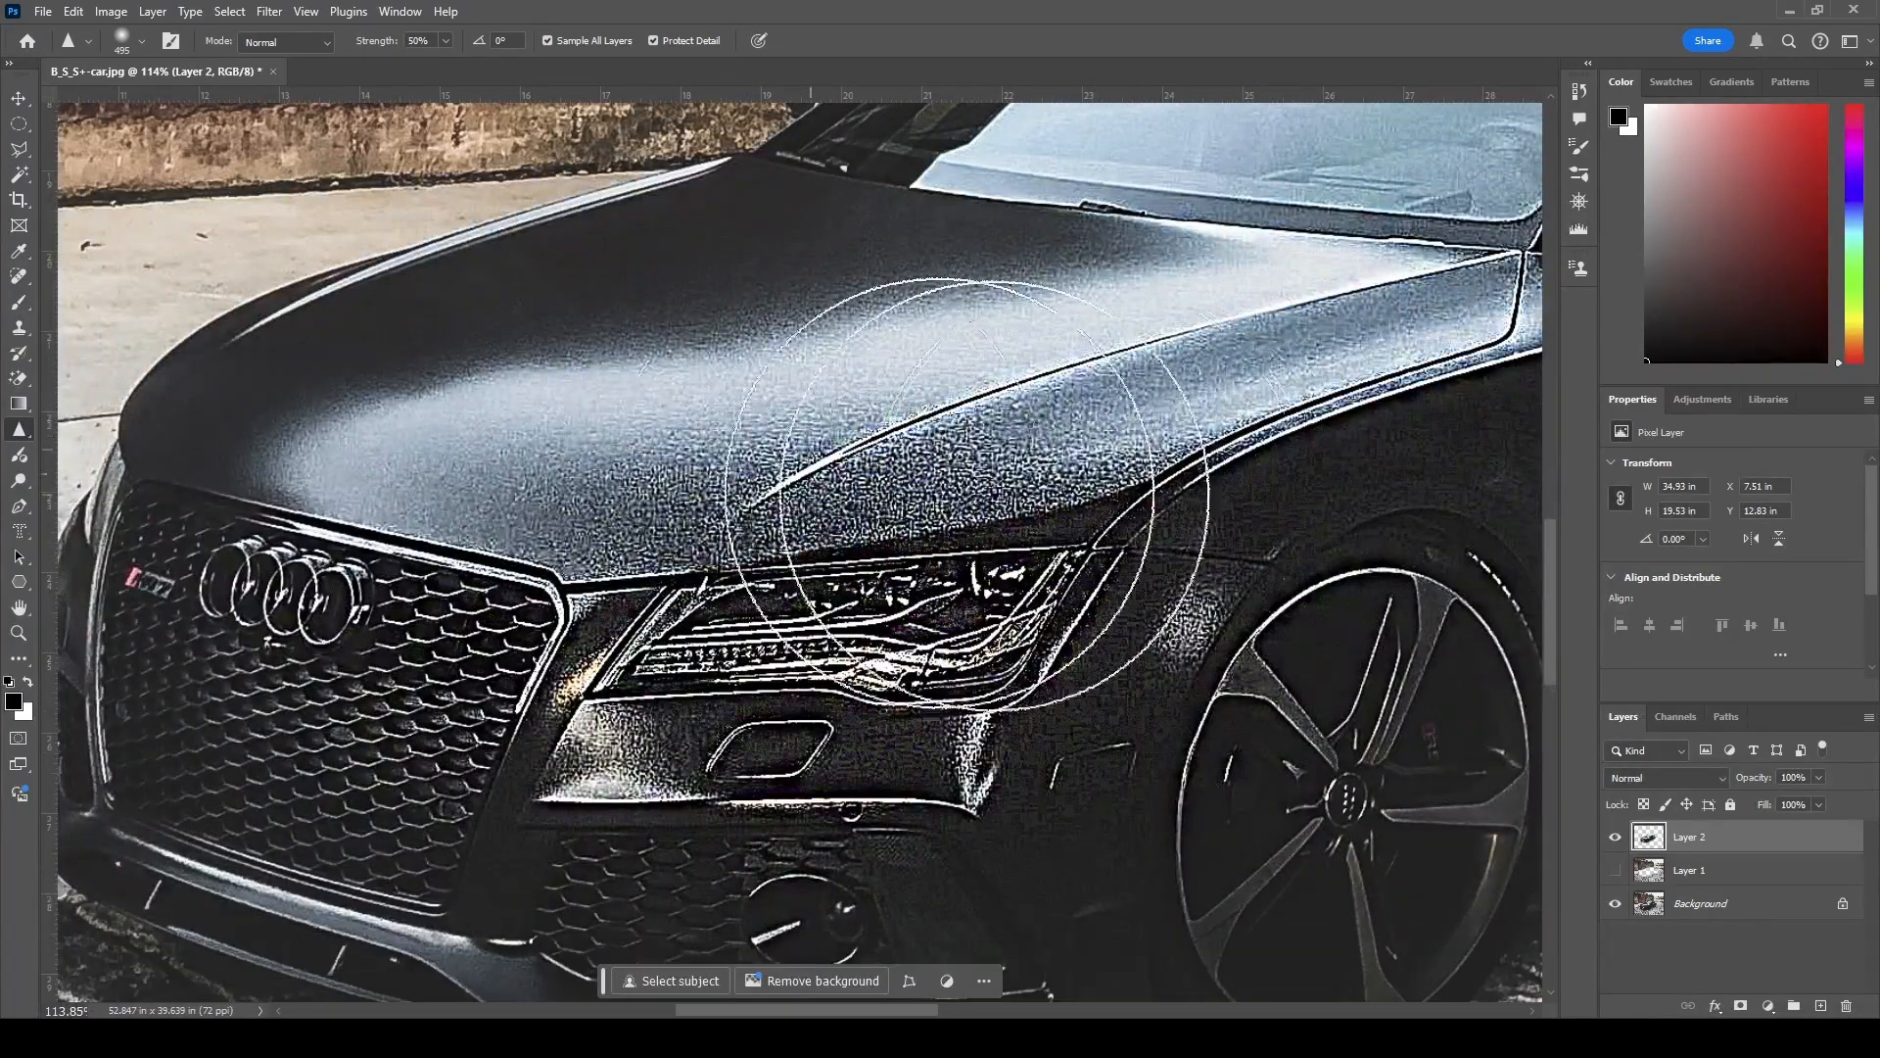
alt+scroll(969, 495, down, 4)
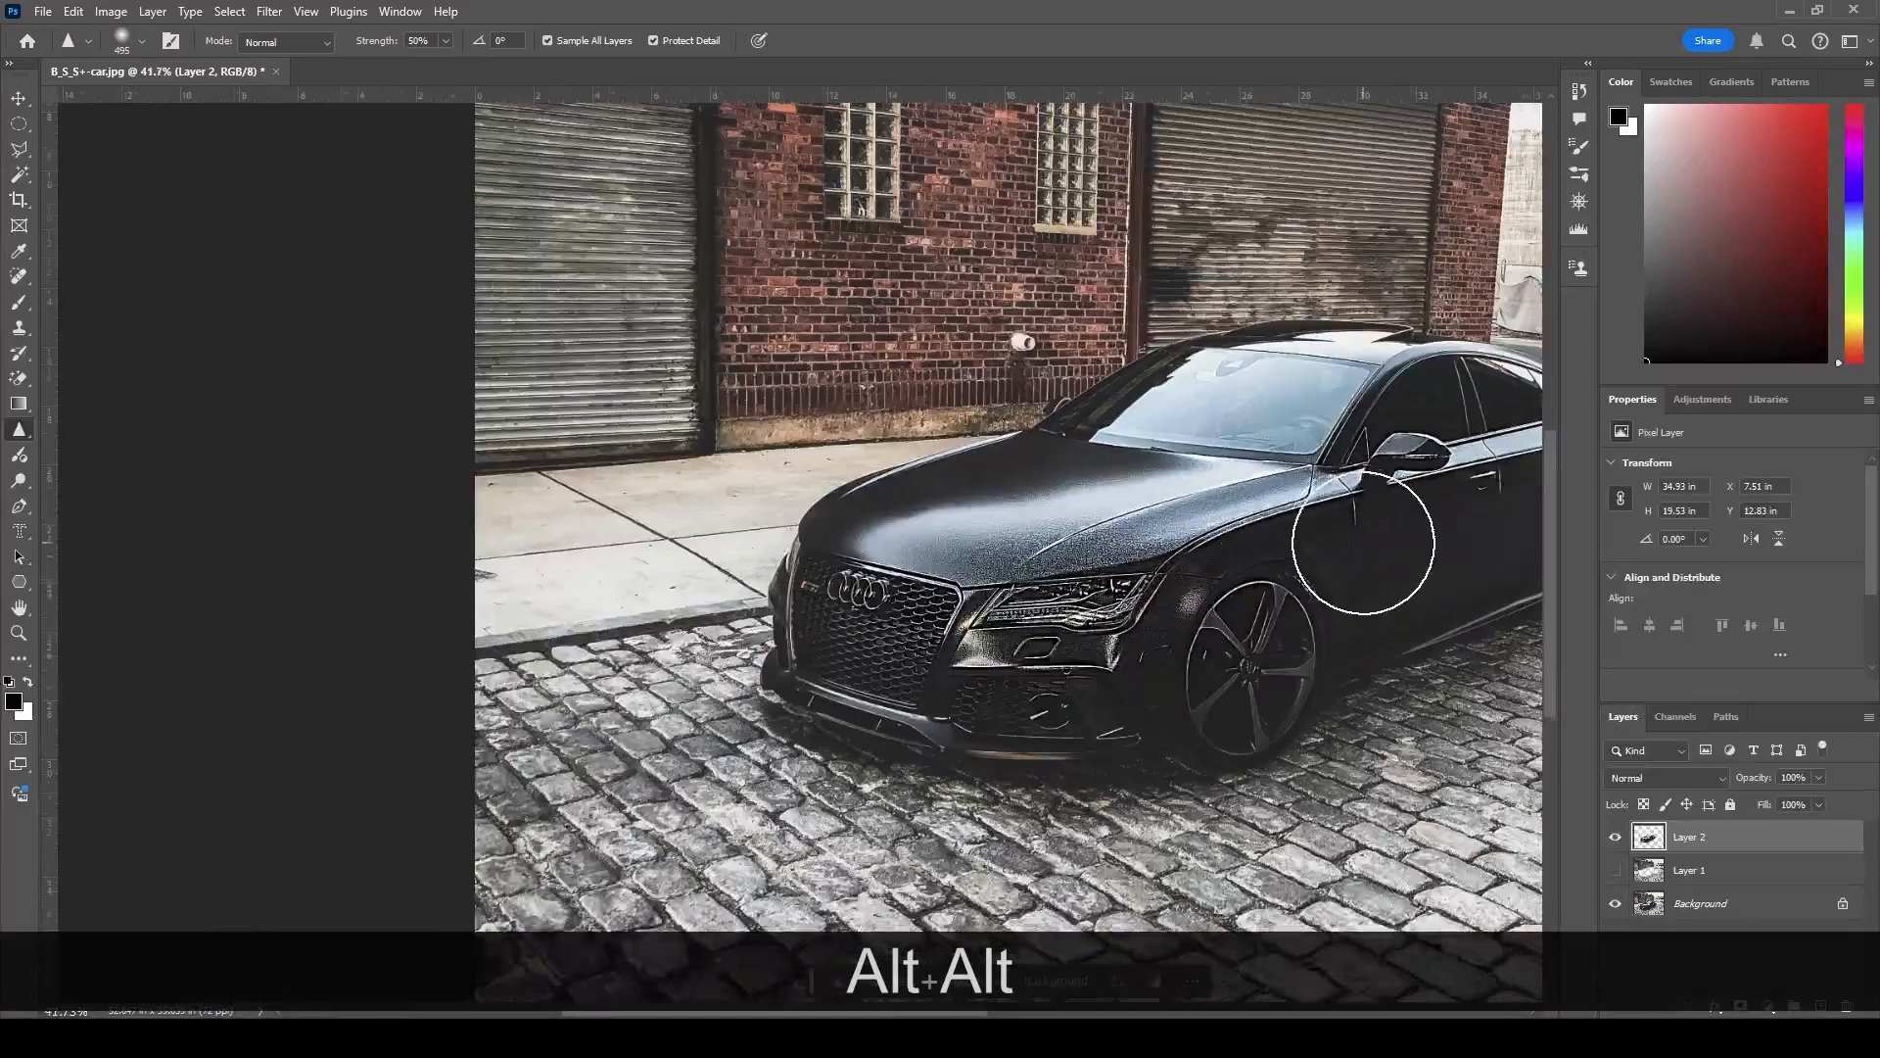
alt+scroll(1280, 567, down, 1)
mouse_move(1280, 567)
mouse_down()
mouse_move(840, 546)
mouse_move(970, 575)
mouse_move(947, 615)
mouse_up()
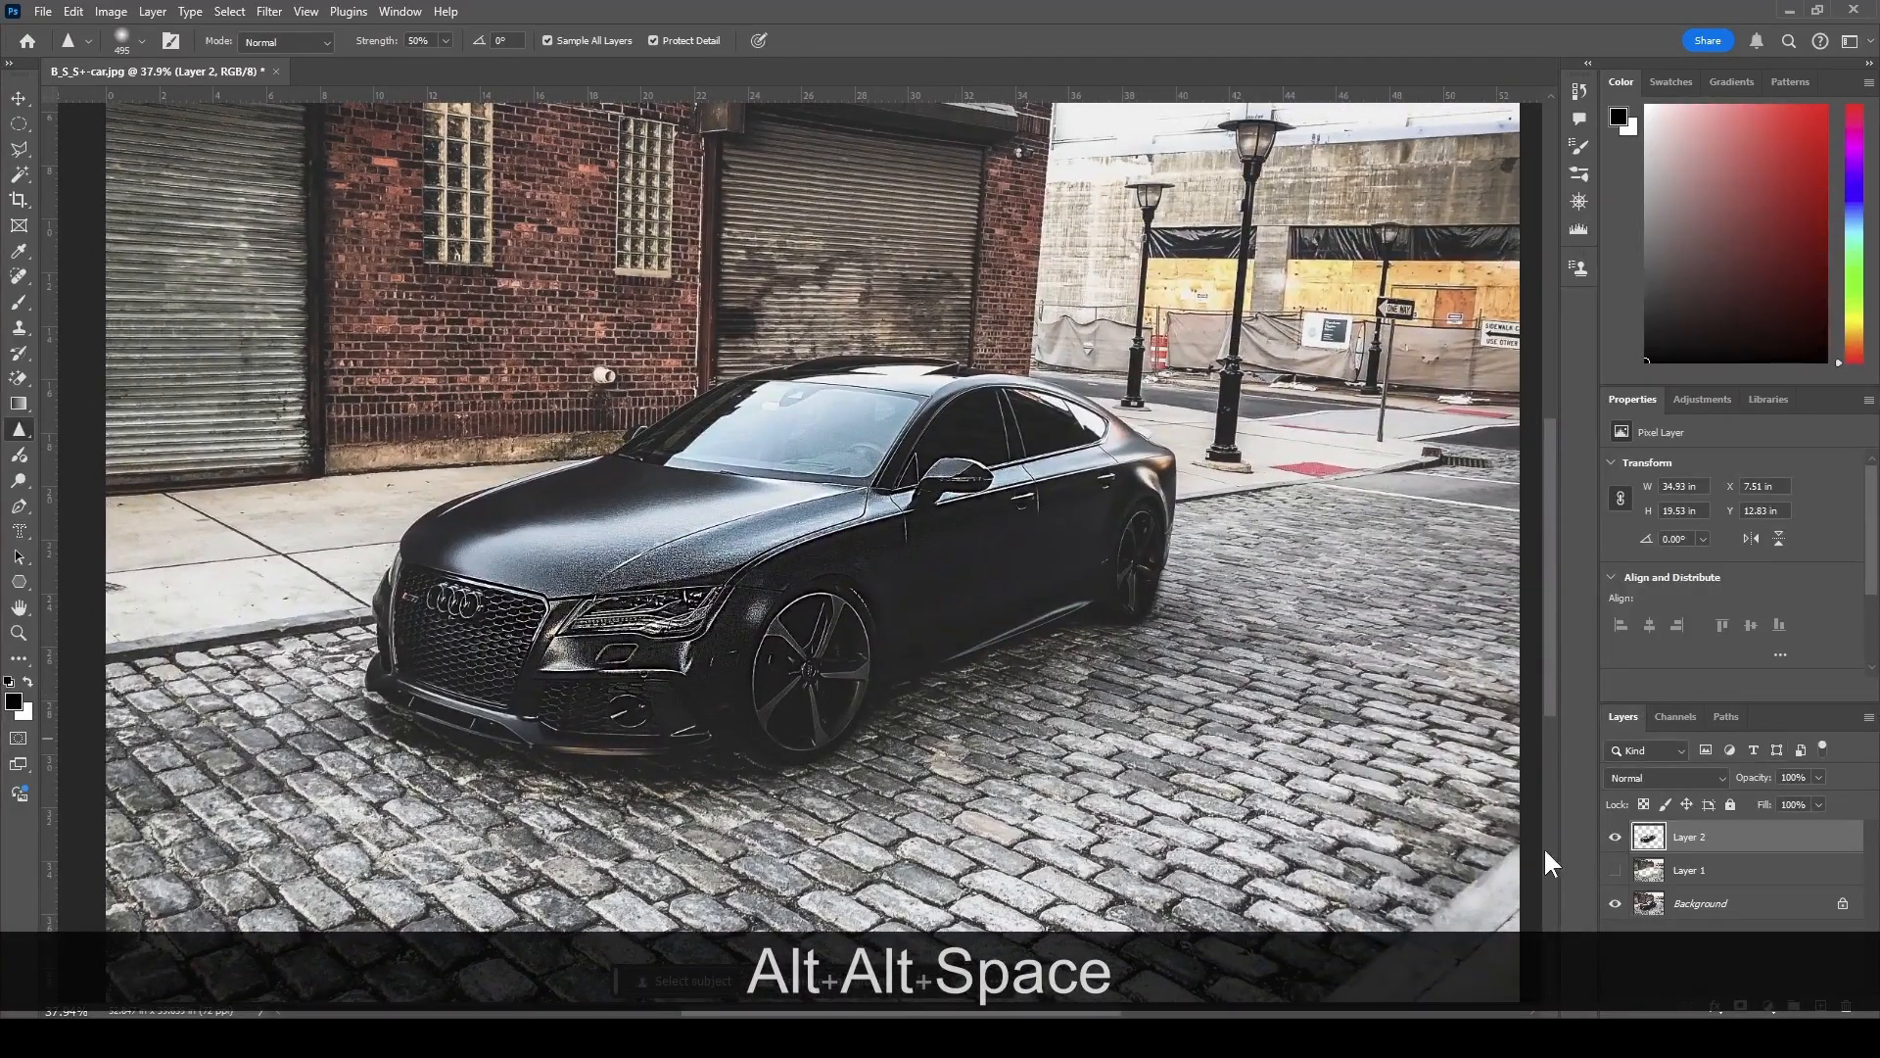
click(1614, 837)
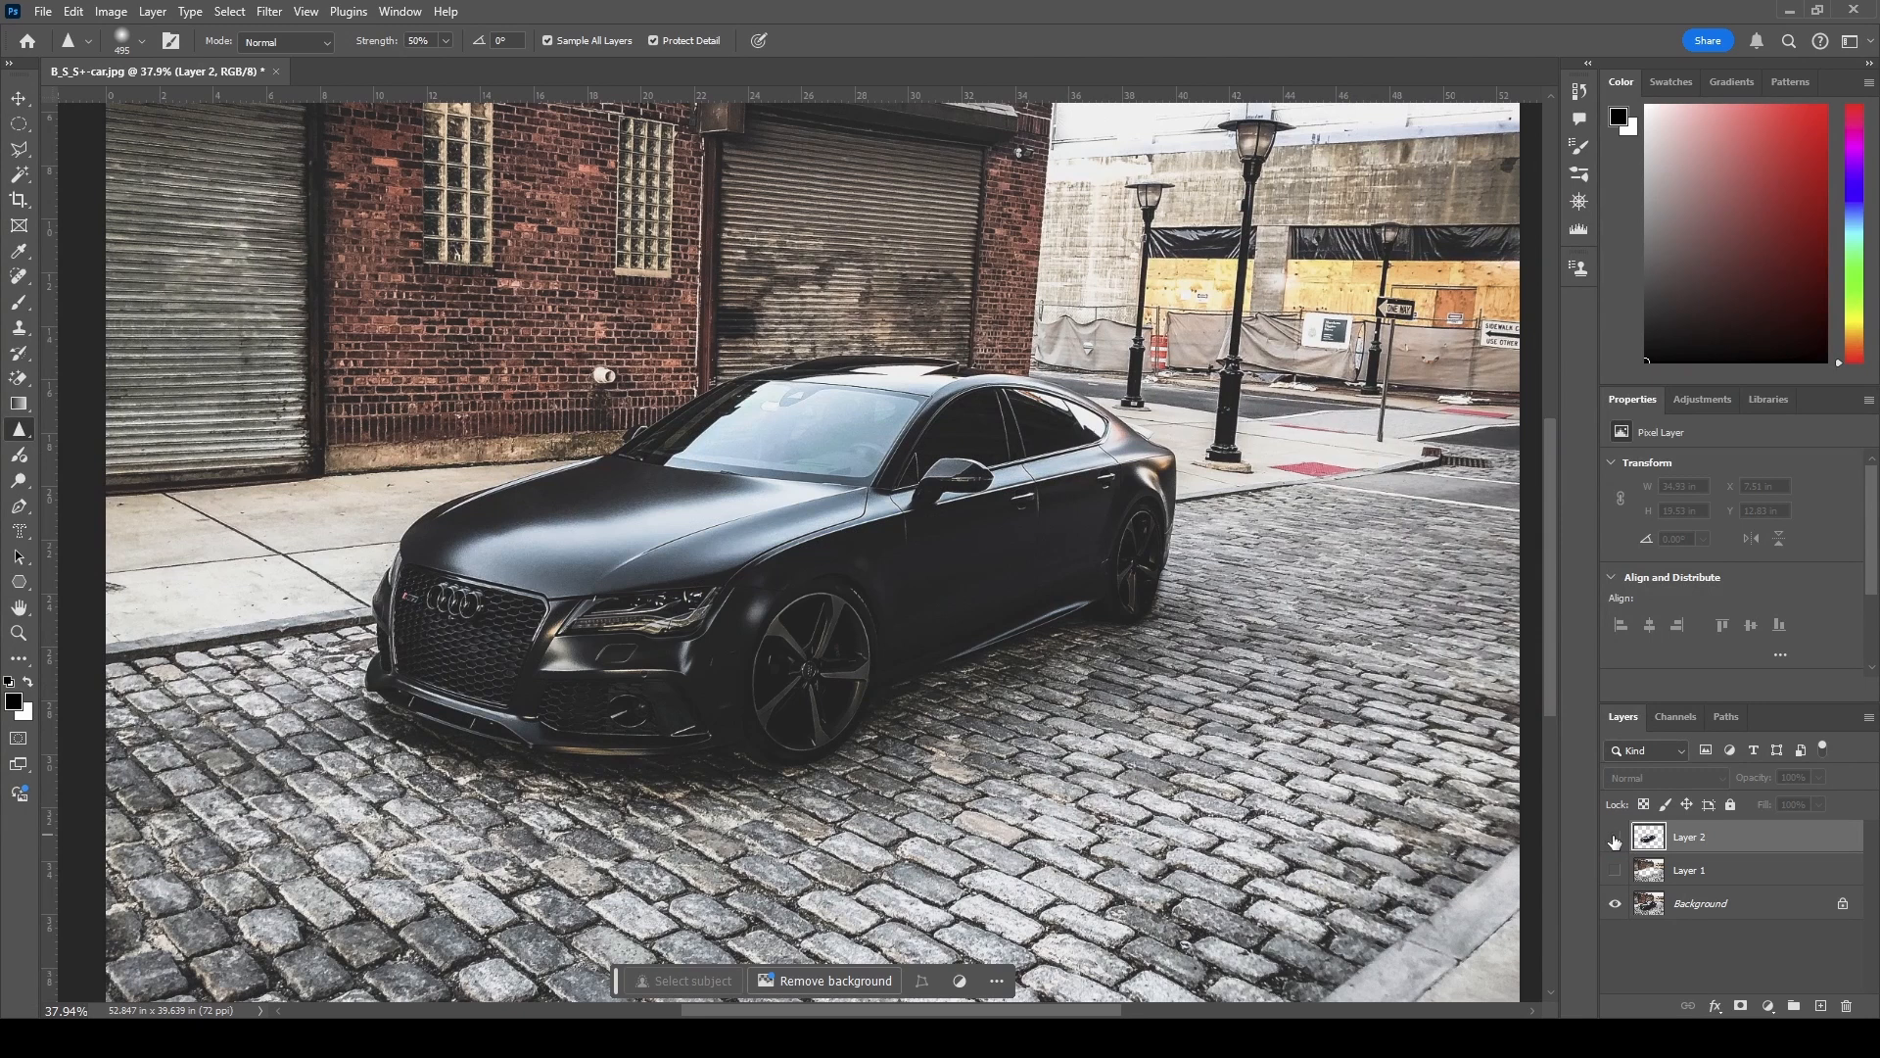
click(1614, 838)
click(1614, 839)
click(1614, 839)
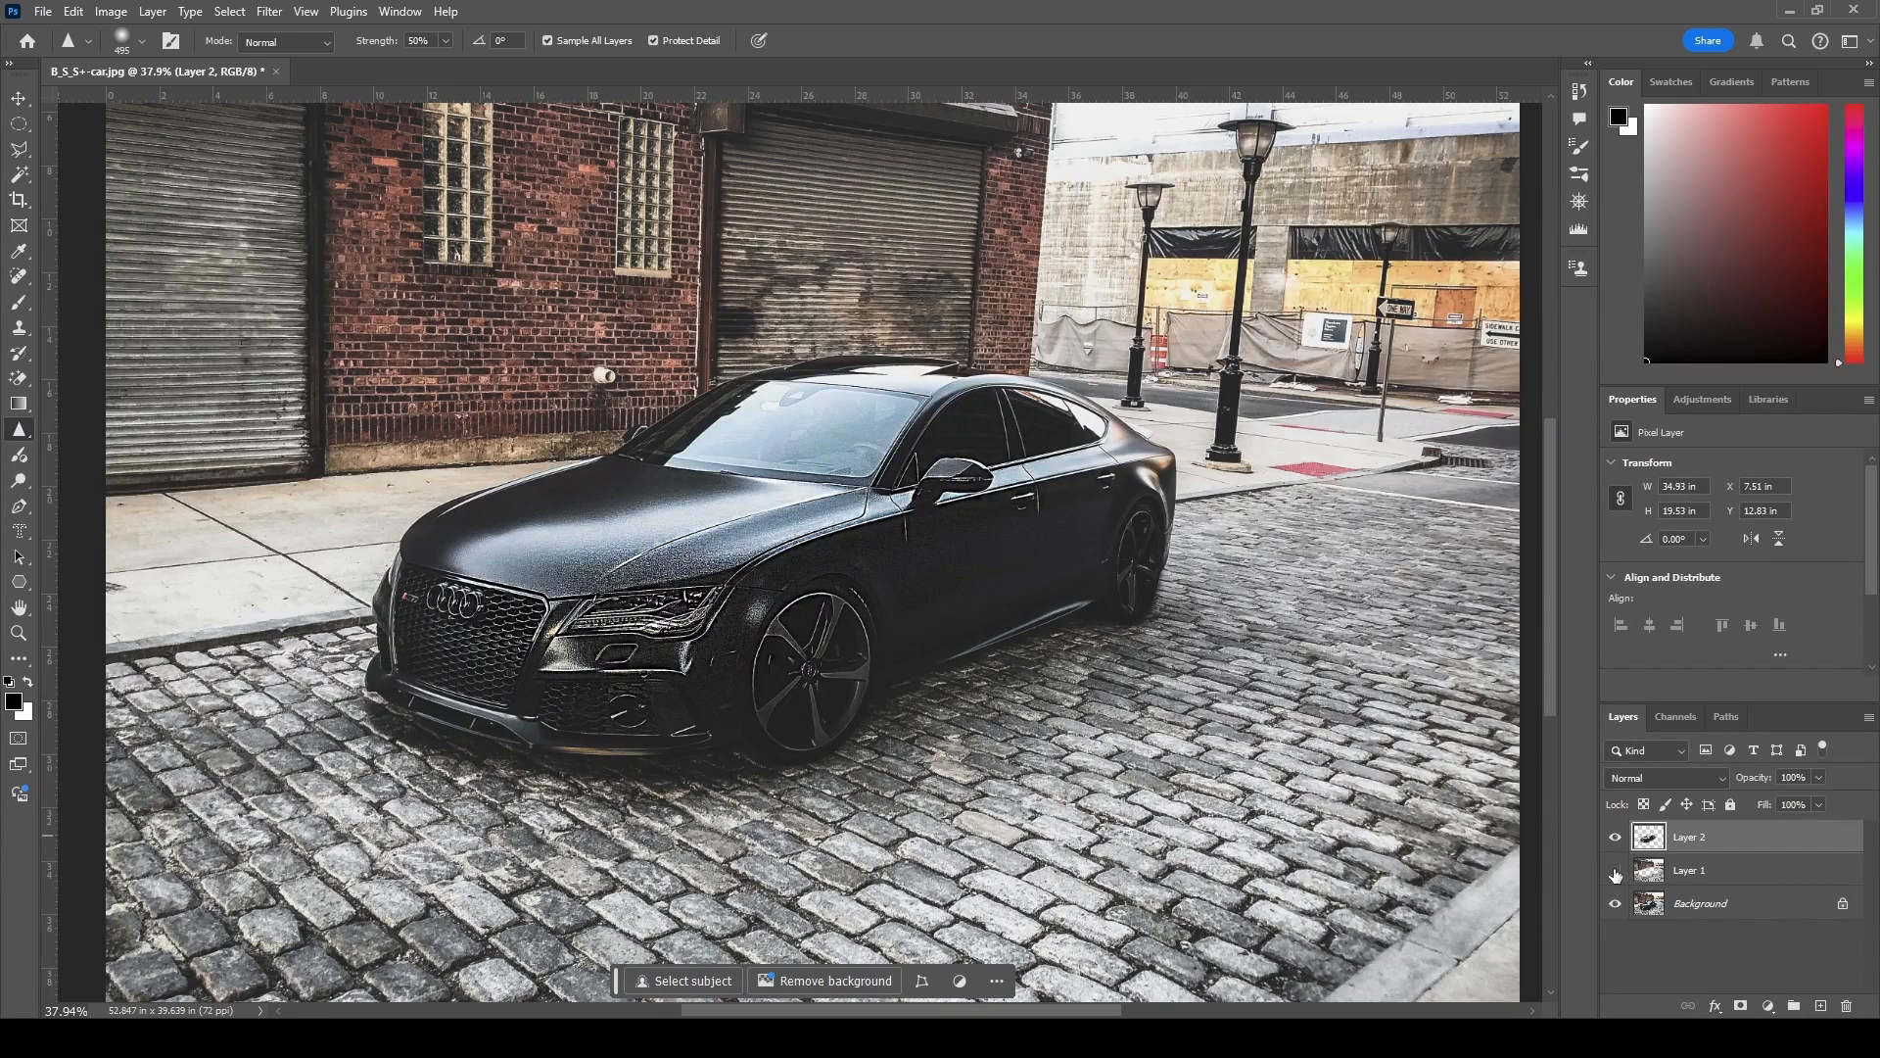
- Show the blurred Layer 1 again beneath the sharpened Layer 2 and view the whole photo
click(1615, 871)
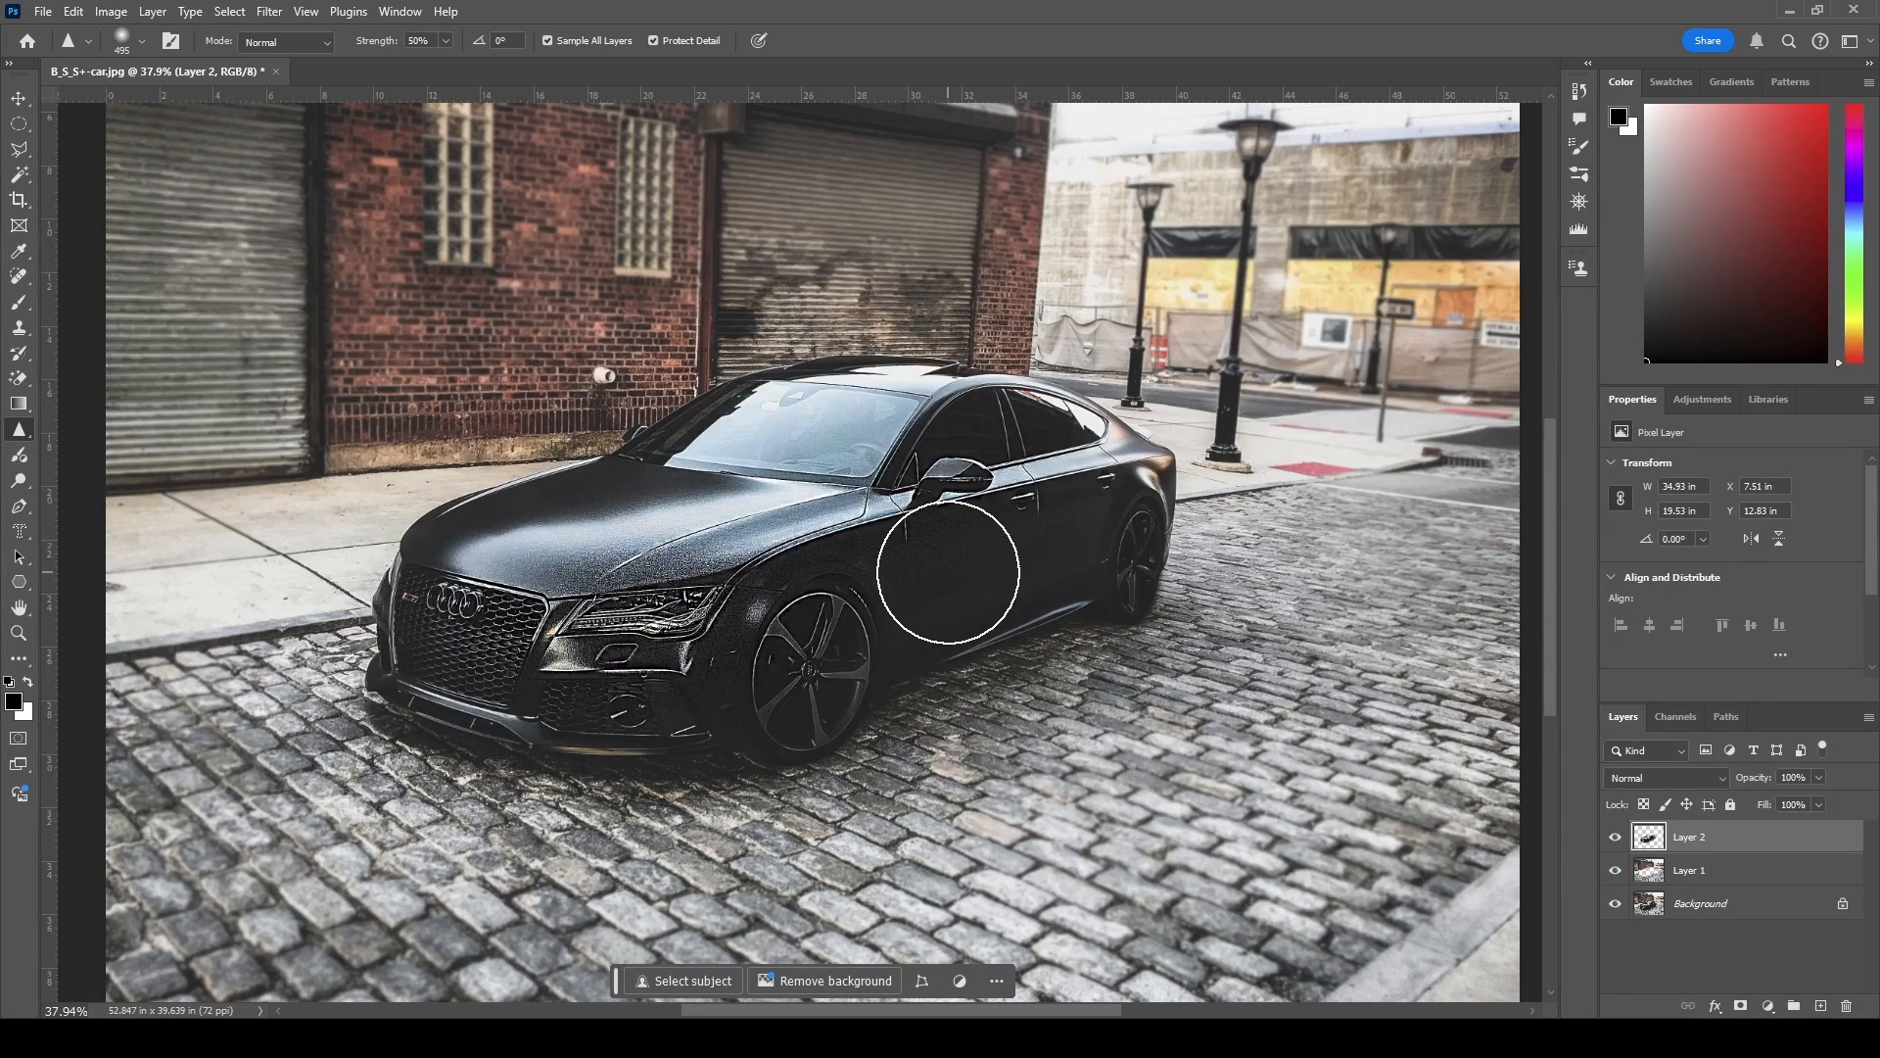
scroll(949, 569, down, 3)
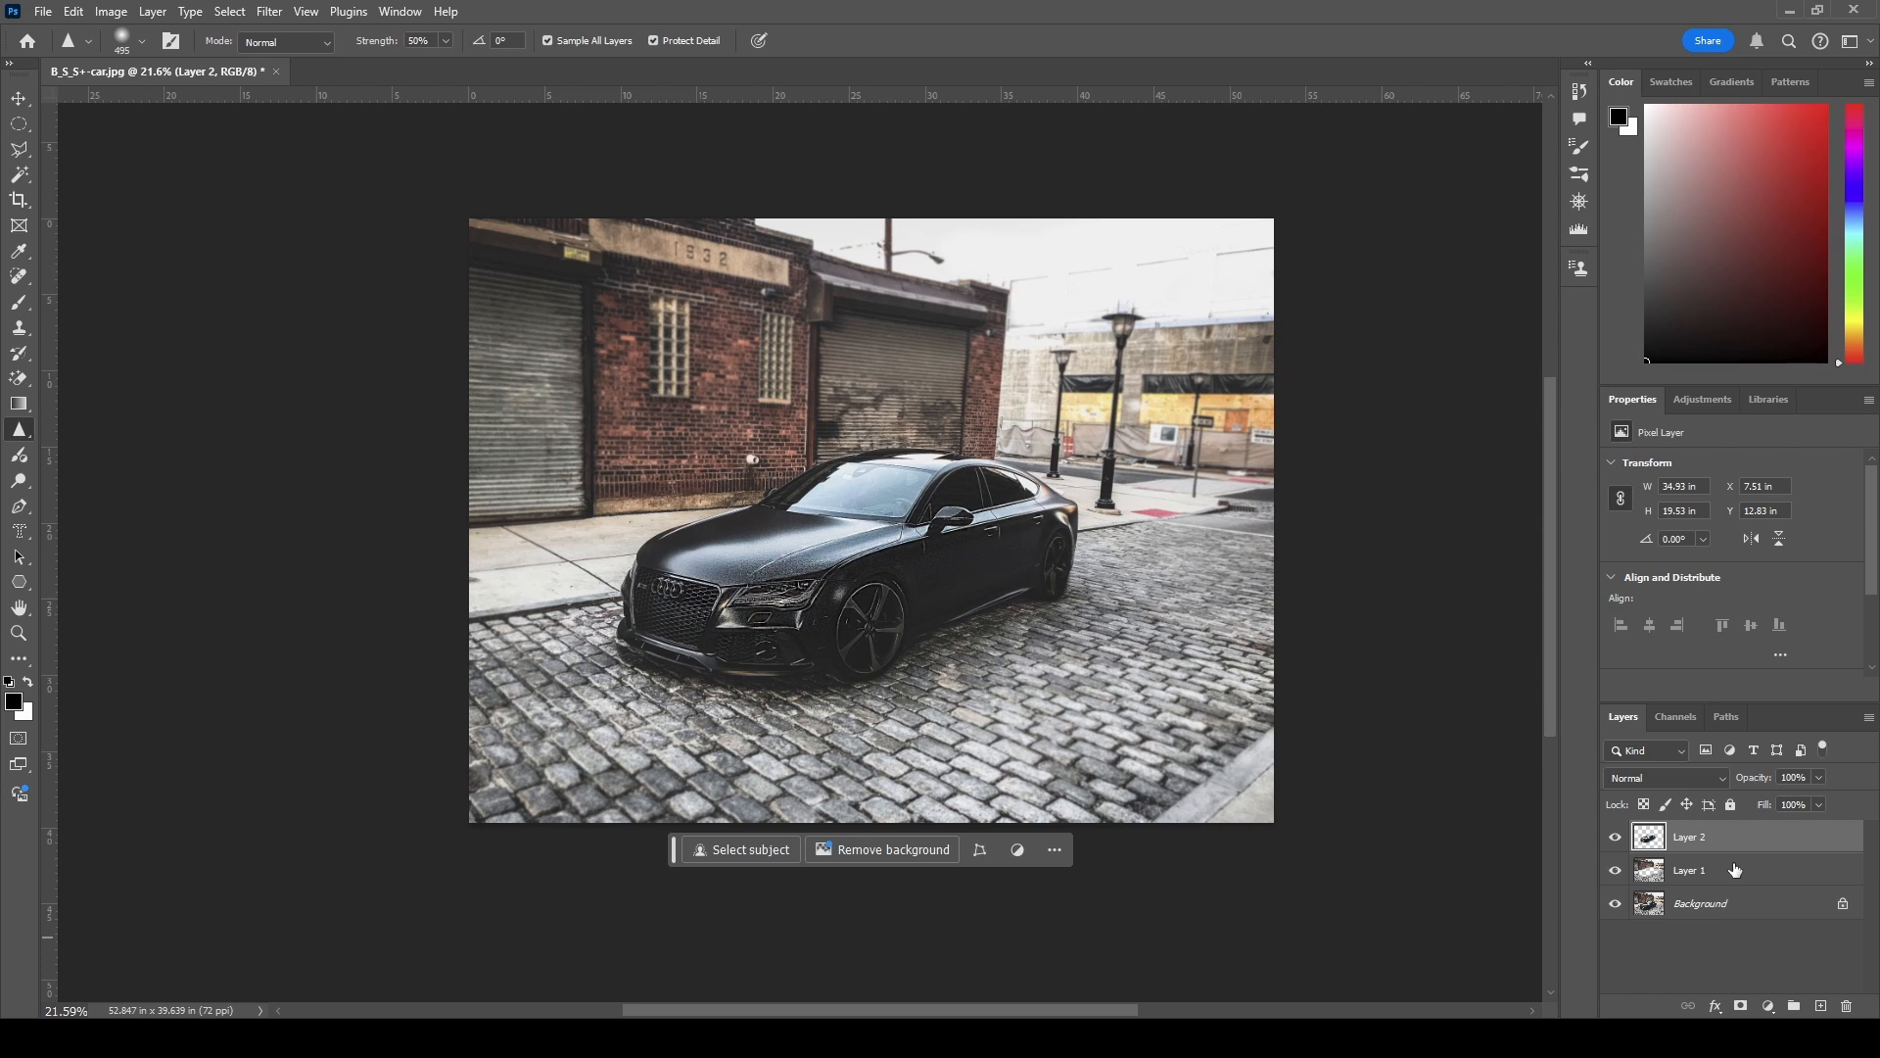
- Switch to the Smudge Tool and set its soft round brush size to about 1102 px
right_click(17, 429)
click(70, 467)
click(143, 41)
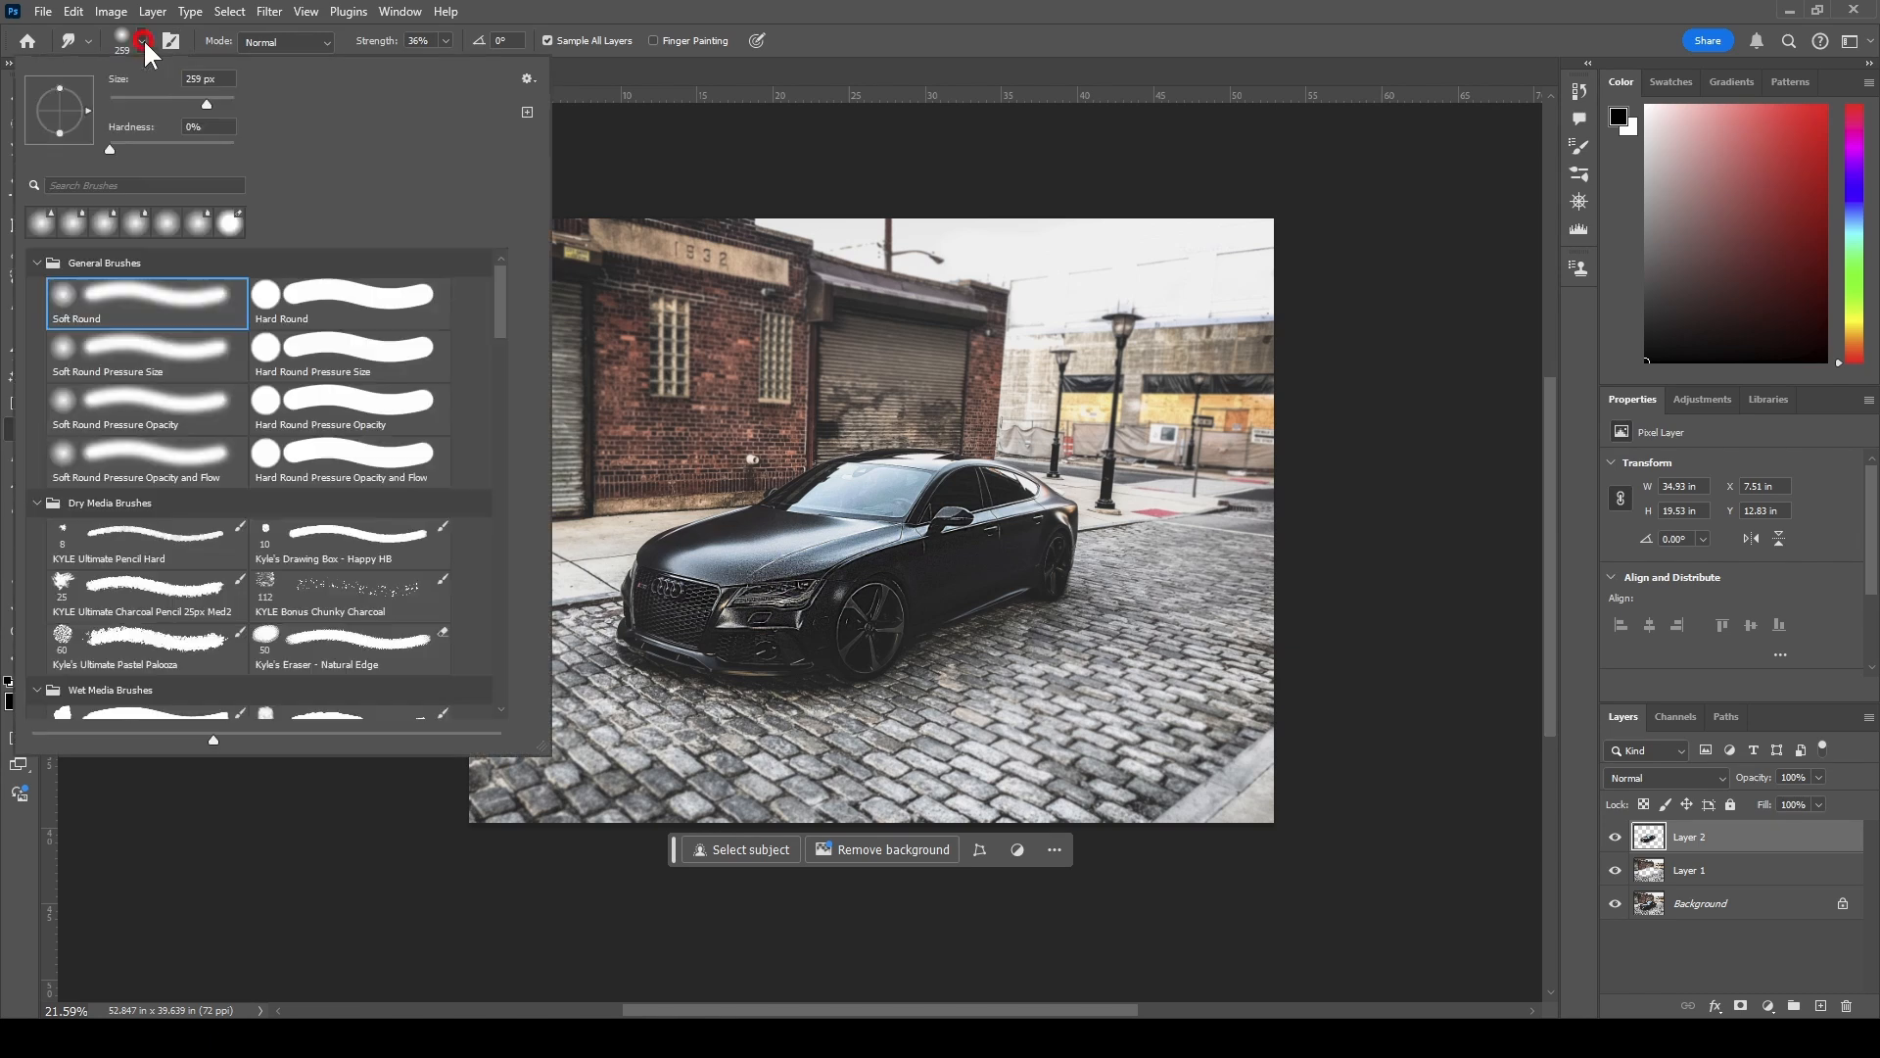
click(217, 102)
drag(220, 102, 223, 104)
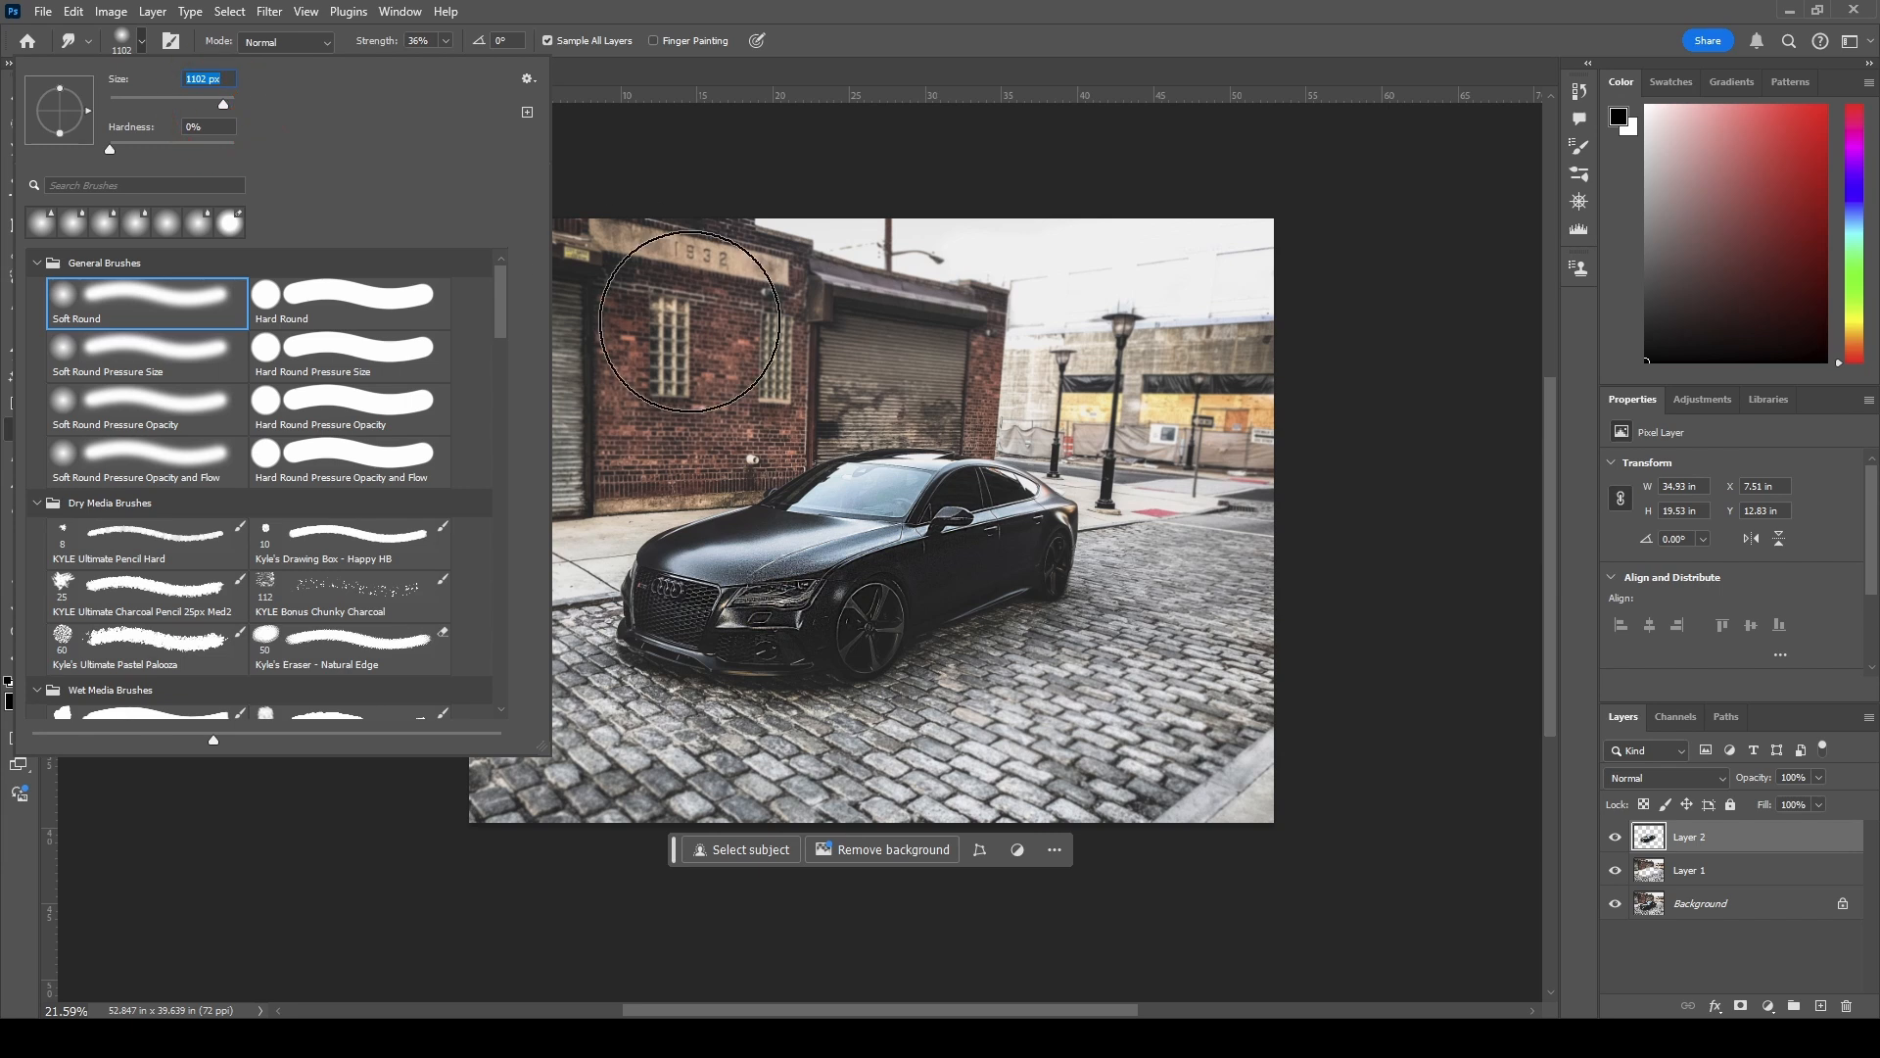
click(915, 4)
scroll(862, 509, up, 3)
scroll(862, 509, down, 1)
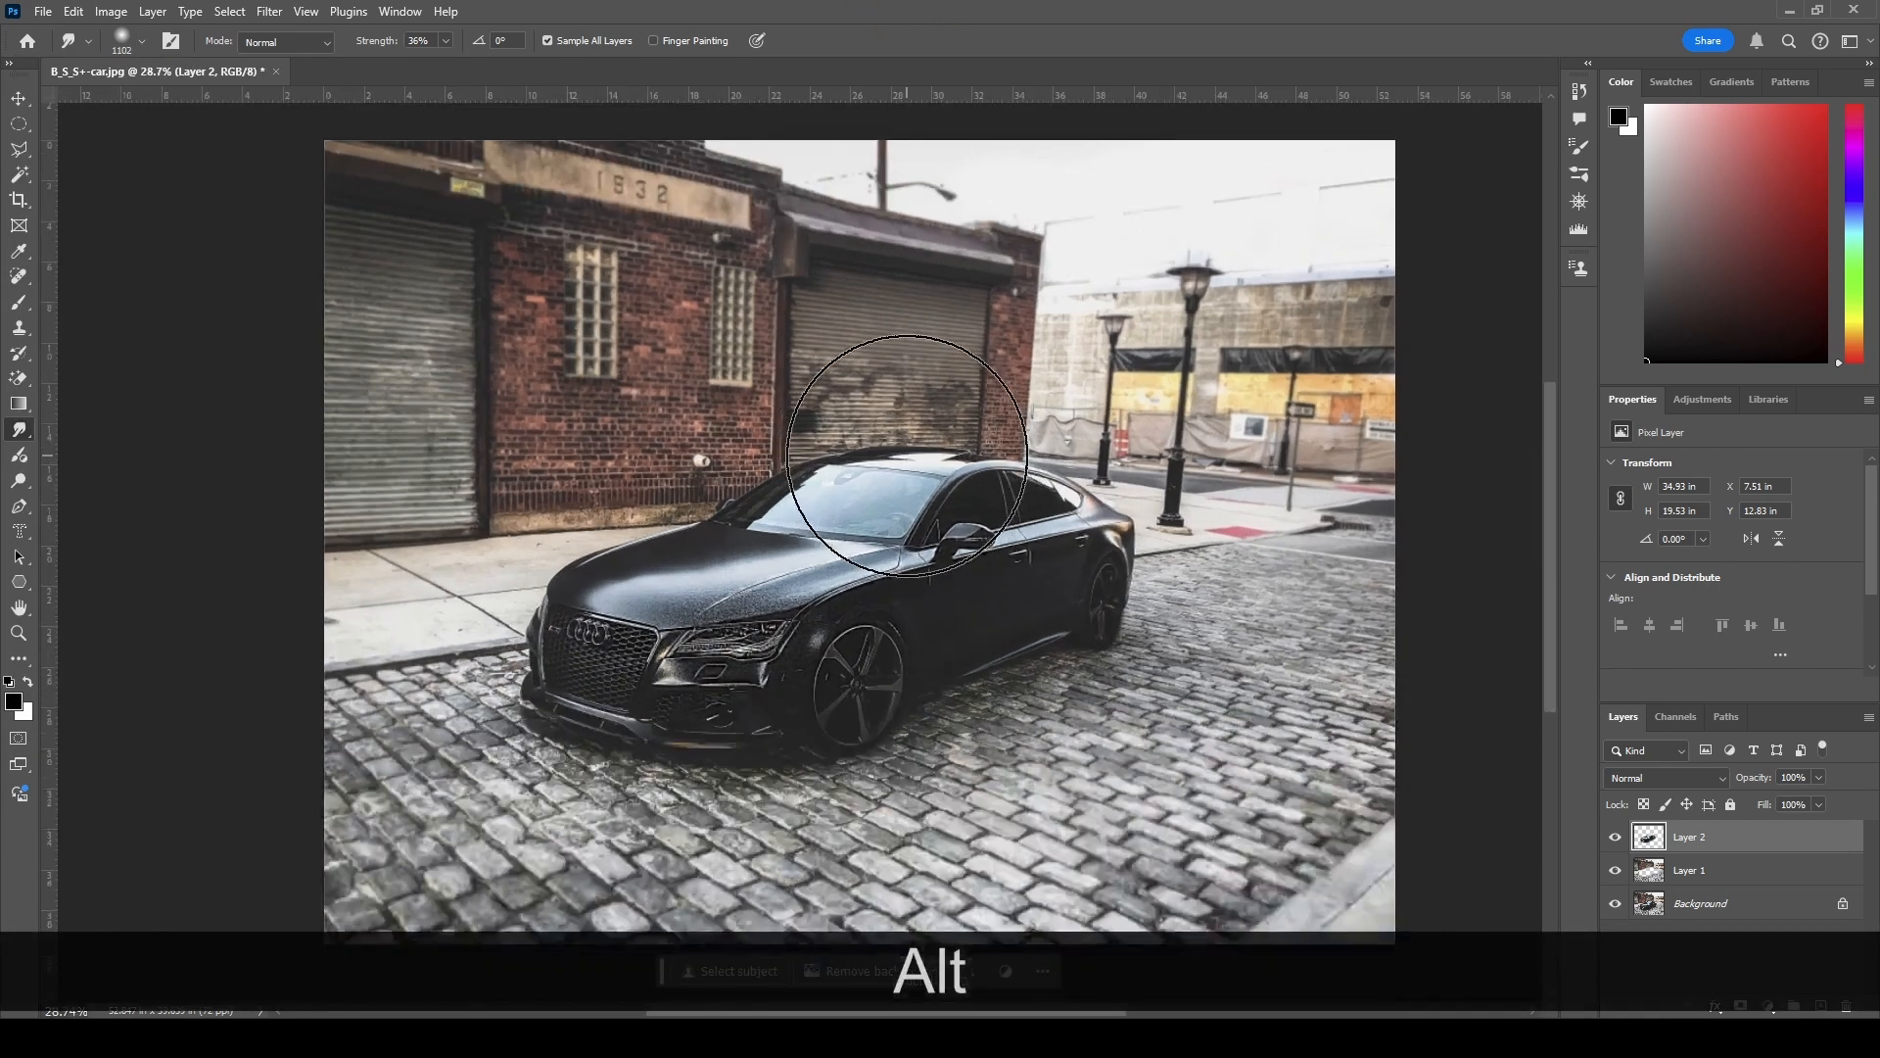
- Add an empty layer above Layer 2, hide Layers 1 and 2, and smudge the surroundings around the car at 50% strength
click(1822, 1007)
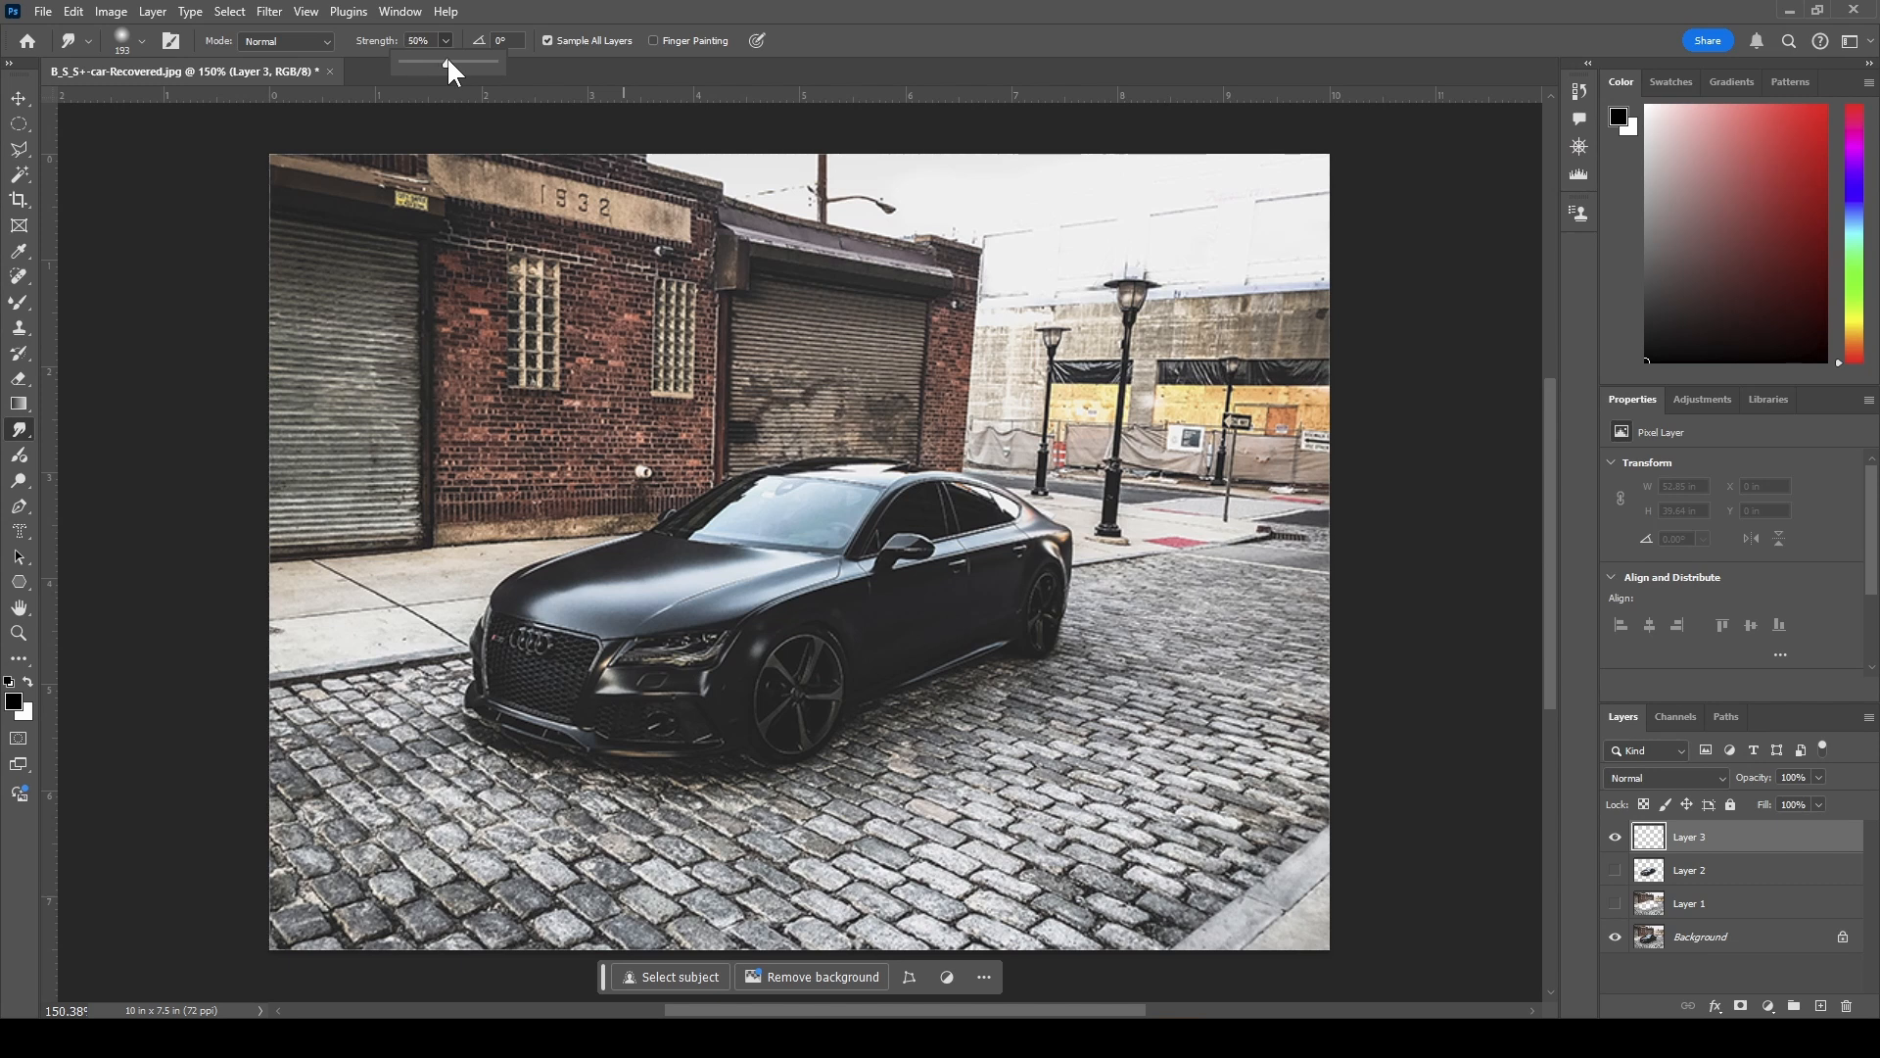
click(529, 10)
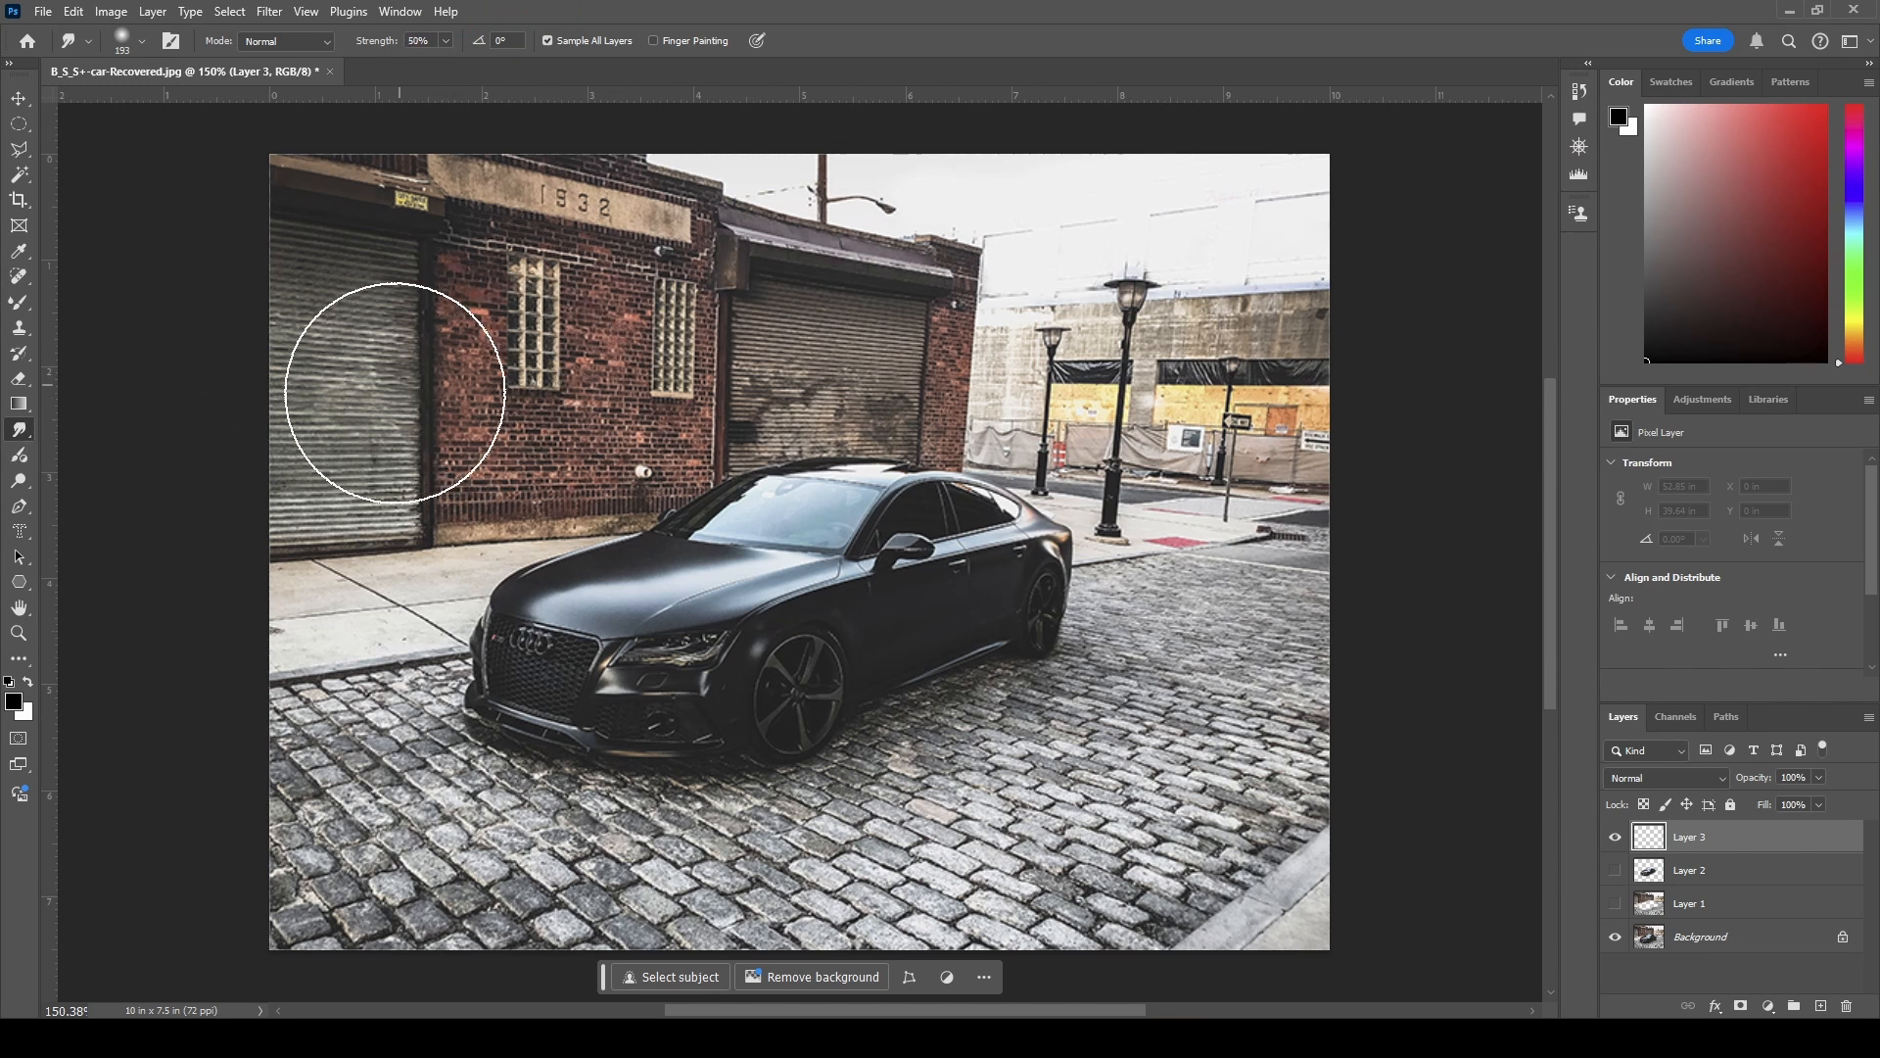
mouse_move(396, 392)
mouse_down()
mouse_move(591, 265)
mouse_move(859, 241)
mouse_move(1156, 290)
mouse_move(1310, 380)
mouse_move(1364, 432)
mouse_up()
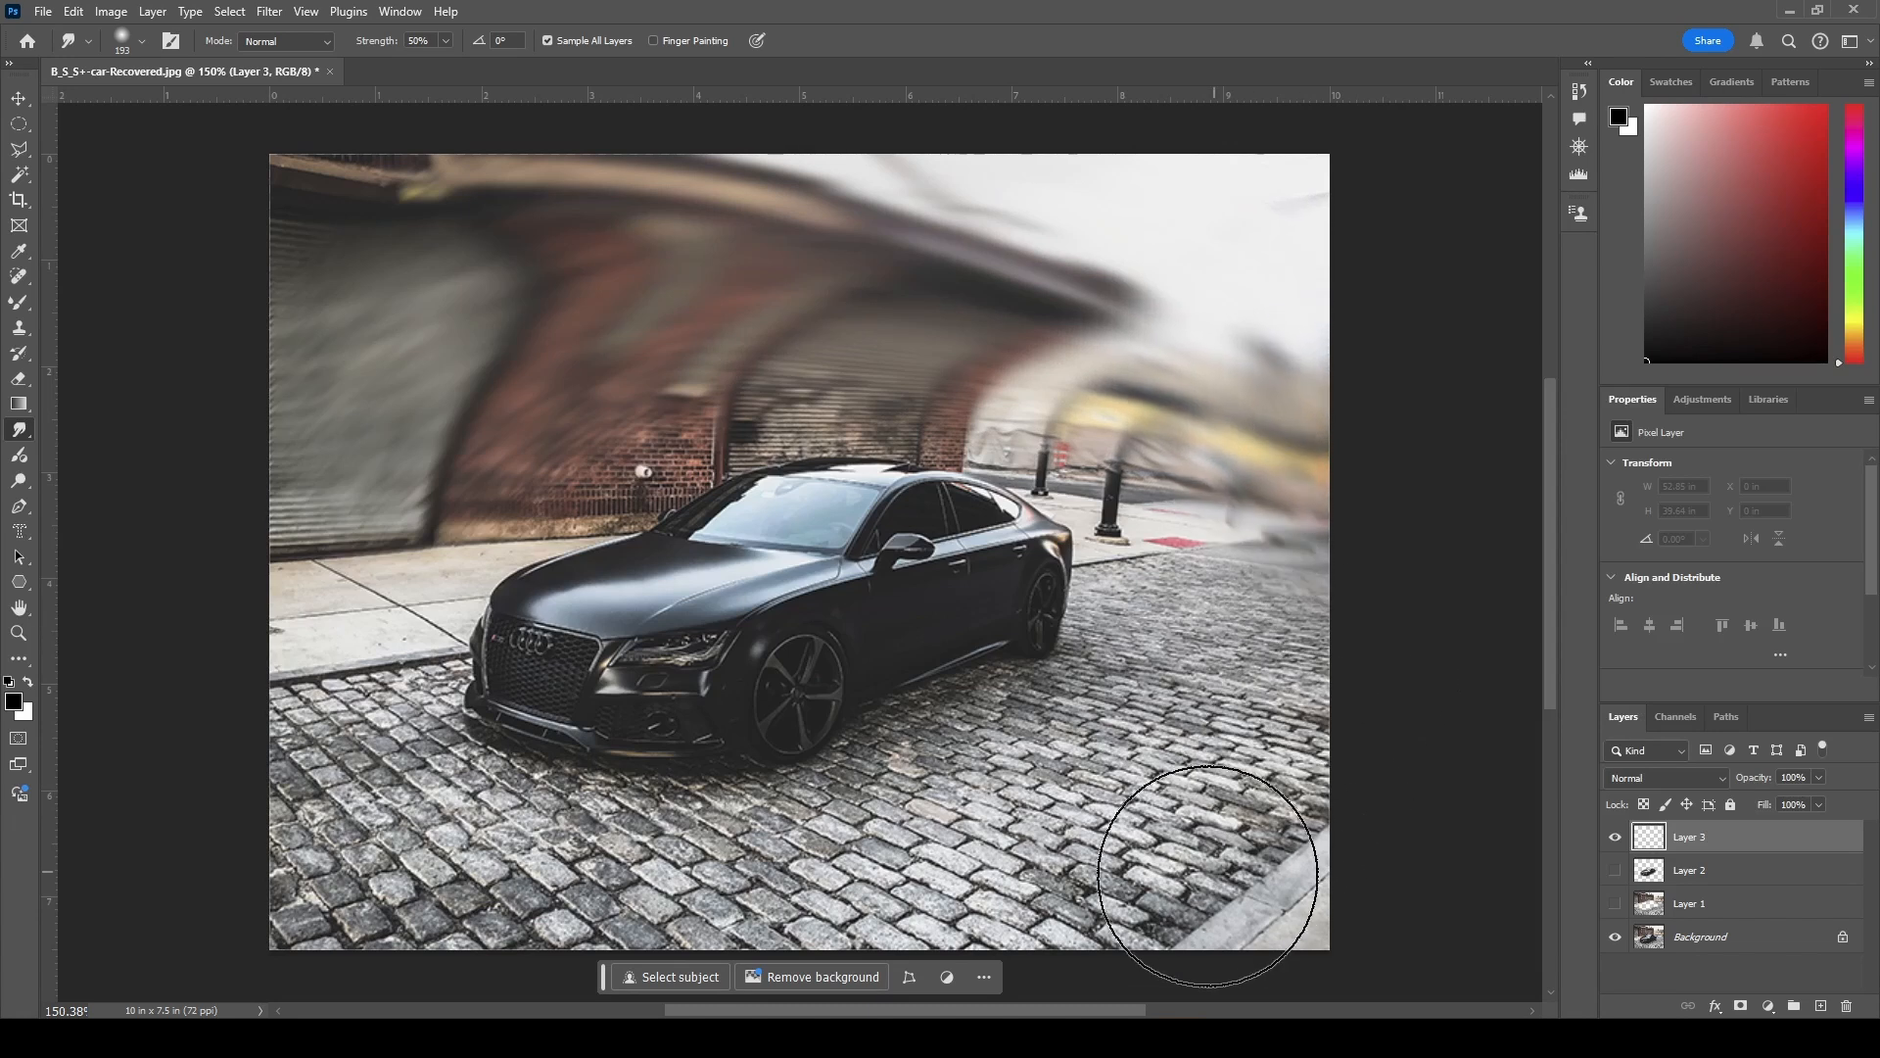
mouse_move(1207, 874)
mouse_down()
mouse_move(959, 906)
mouse_move(706, 906)
mouse_move(433, 872)
mouse_move(282, 737)
mouse_move(314, 398)
mouse_move(403, 210)
mouse_move(781, 204)
mouse_move(1155, 241)
mouse_move(1259, 483)
mouse_move(1217, 714)
mouse_move(978, 882)
mouse_move(627, 912)
mouse_move(365, 831)
mouse_move(314, 441)
mouse_move(734, 231)
mouse_move(1128, 338)
mouse_move(1279, 797)
mouse_move(1071, 990)
mouse_move(567, 931)
mouse_move(300, 684)
mouse_move(450, 239)
mouse_move(1033, 156)
mouse_move(1385, 378)
mouse_move(1487, 736)
mouse_up()
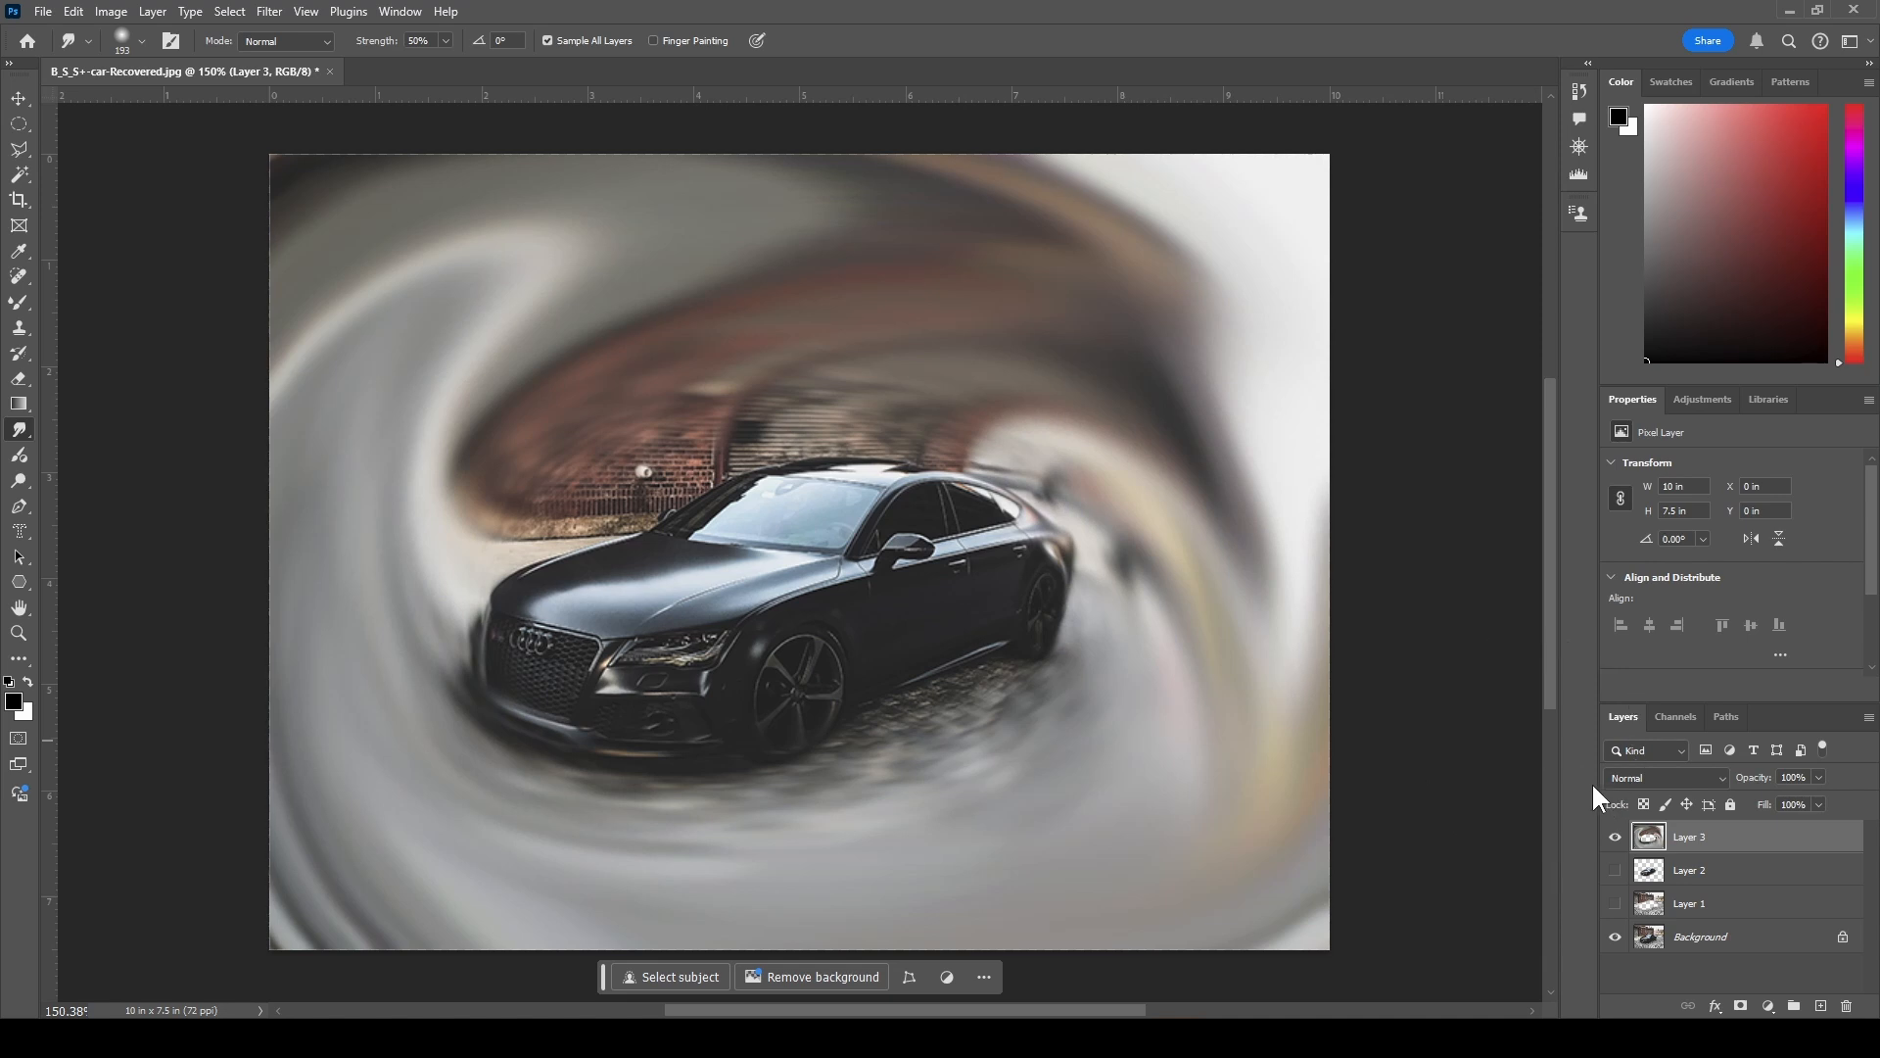
- Show Layer 2 and Layer 1 again beneath the smudged Layer 3 and reselect the Smudge Tool
click(1616, 870)
click(1616, 903)
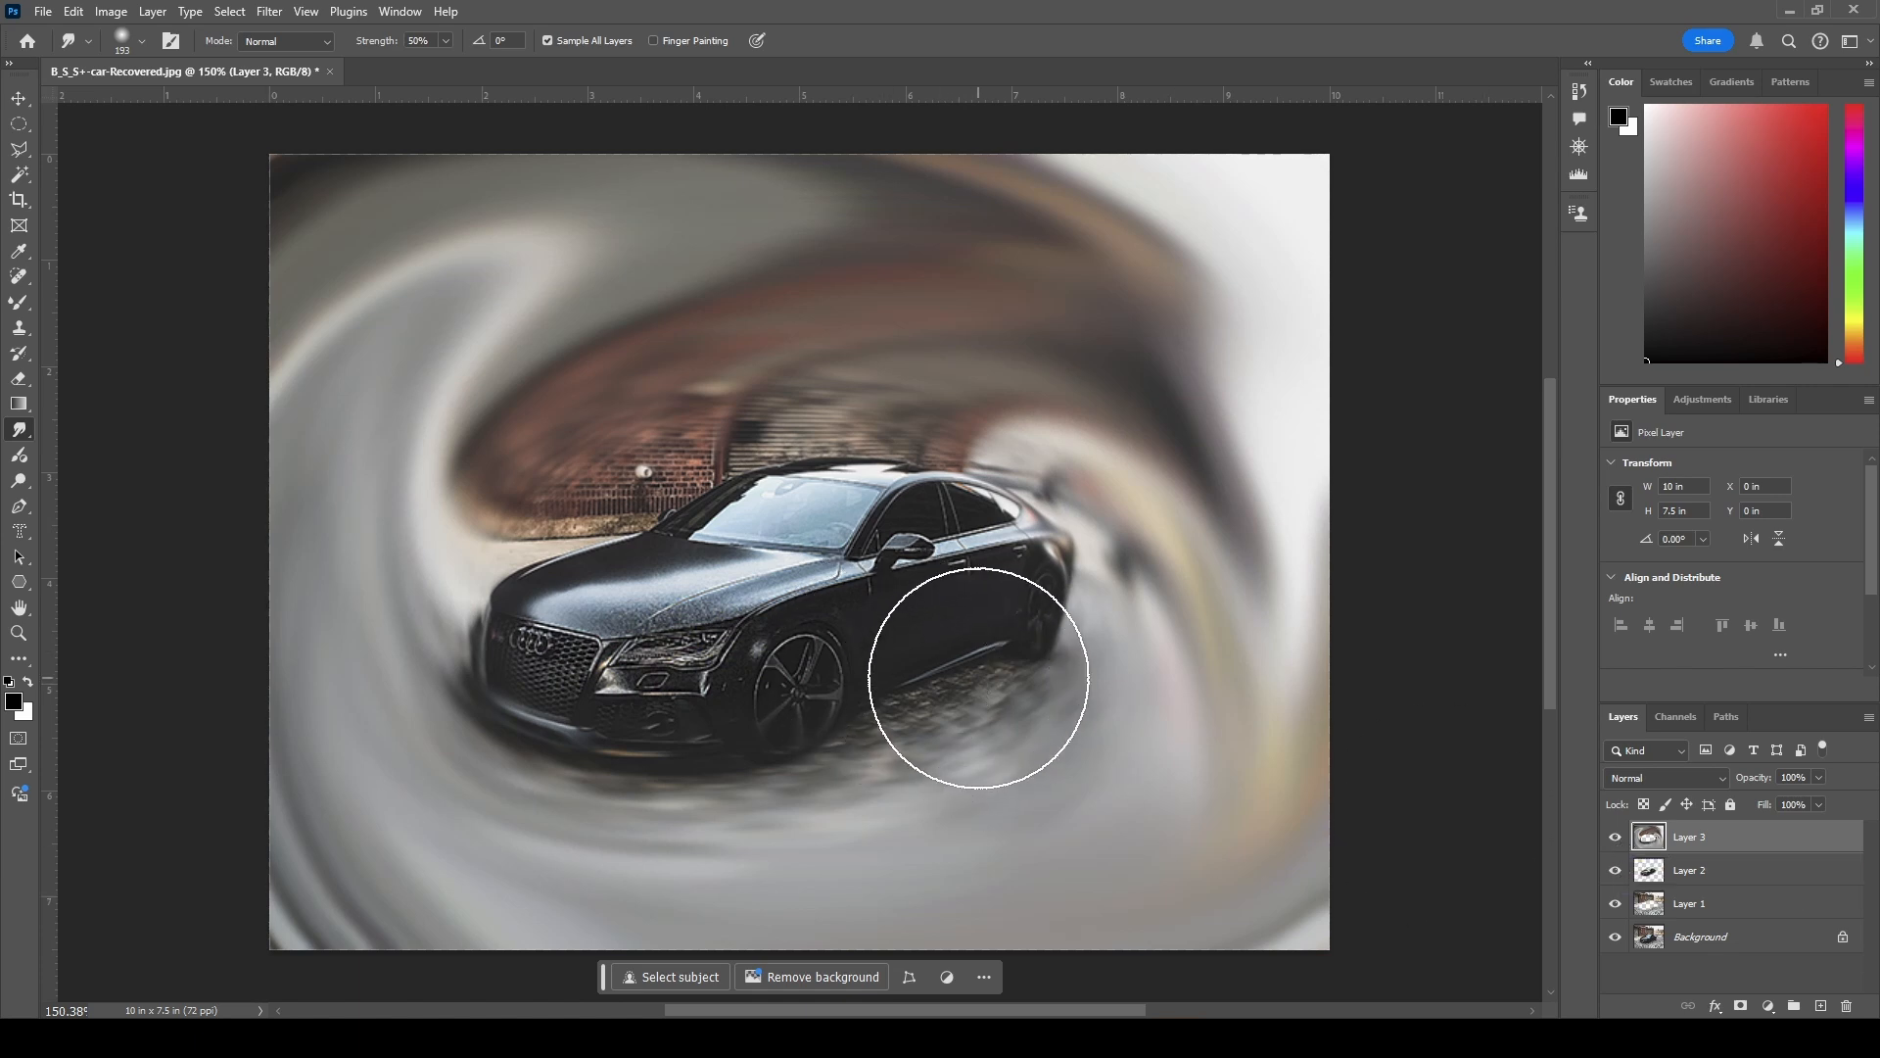
right_click(18, 431)
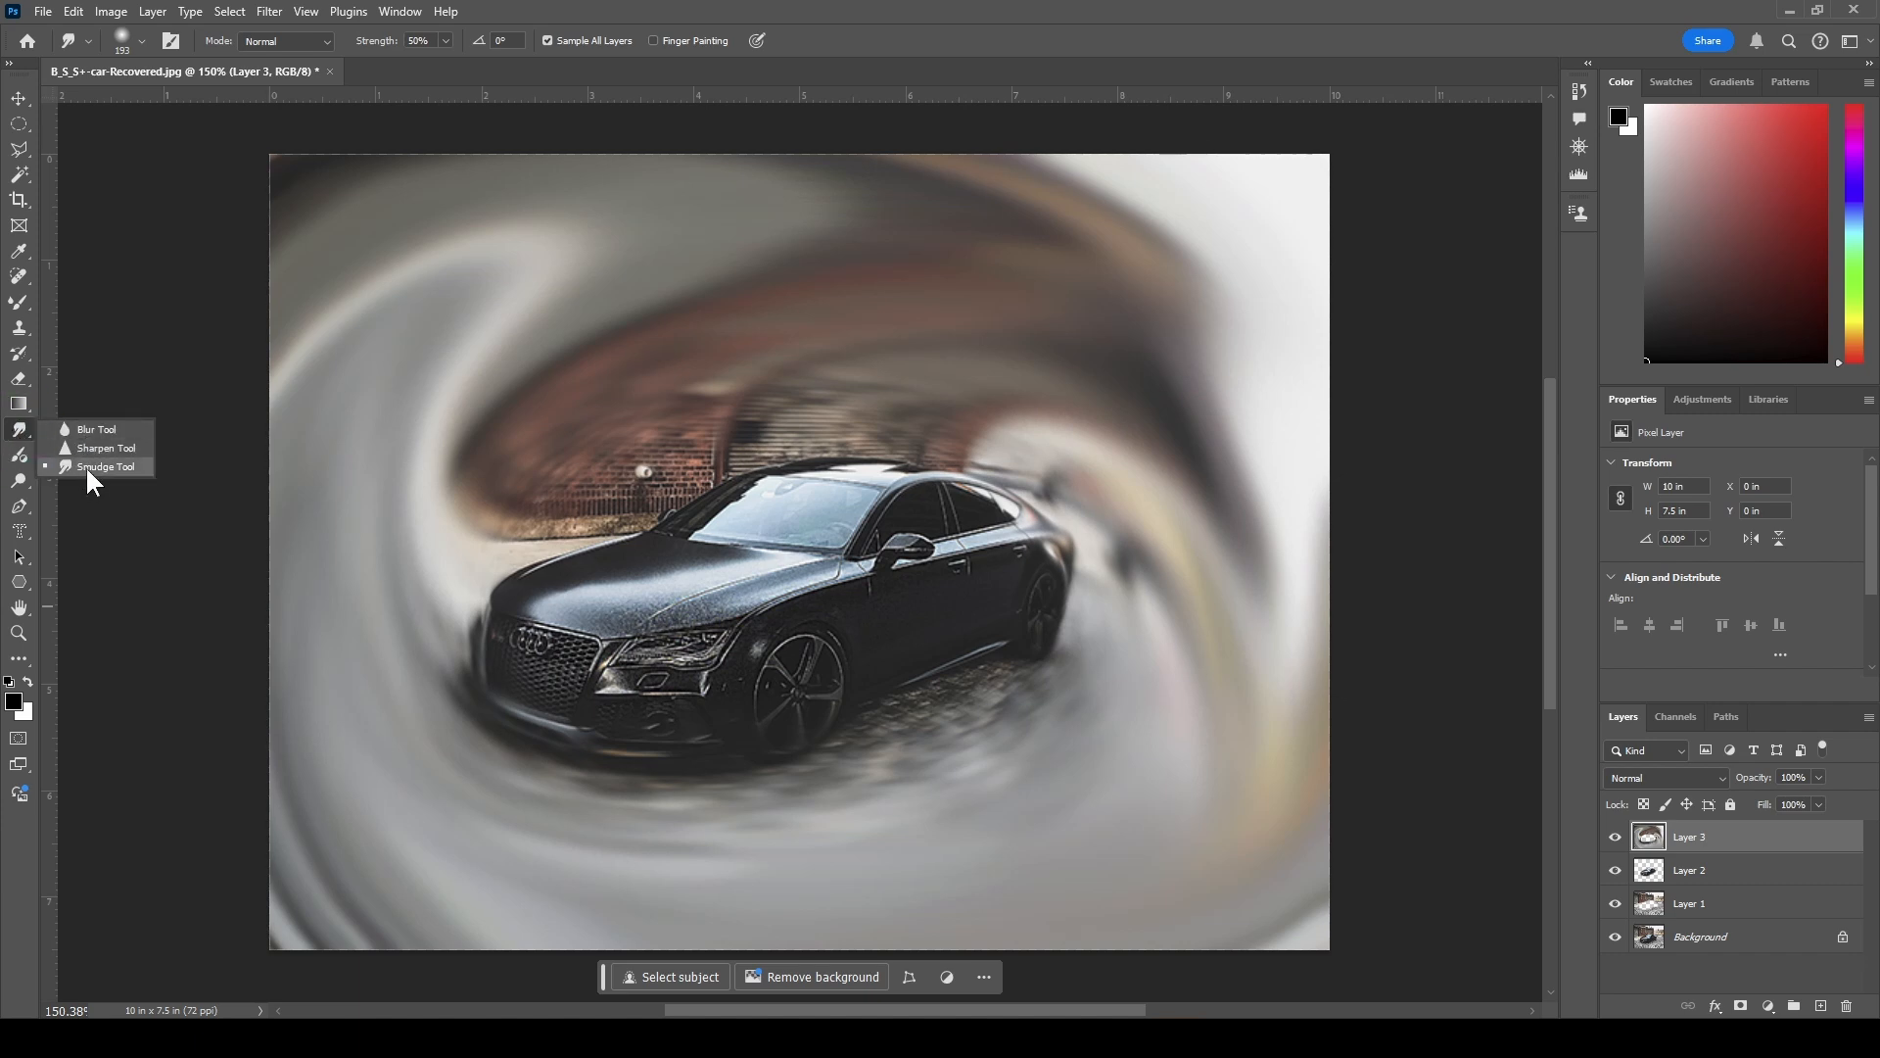
click(85, 467)
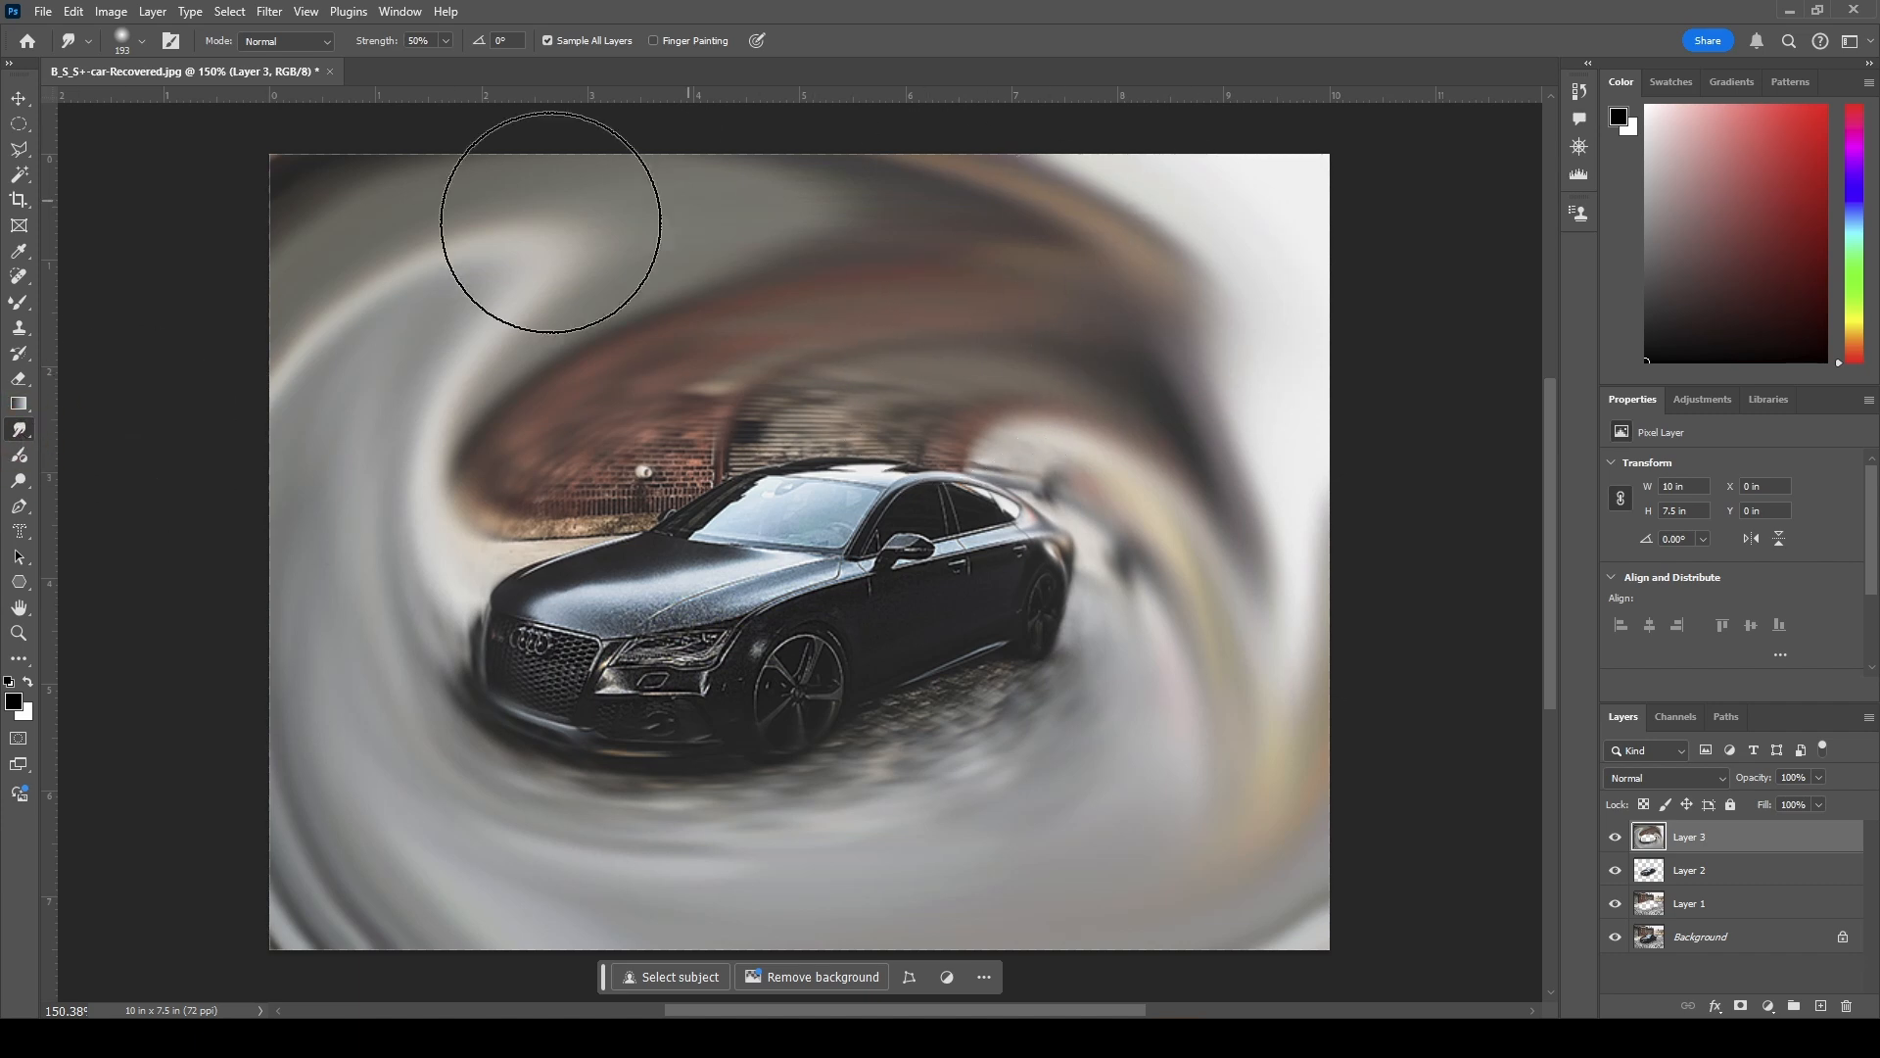